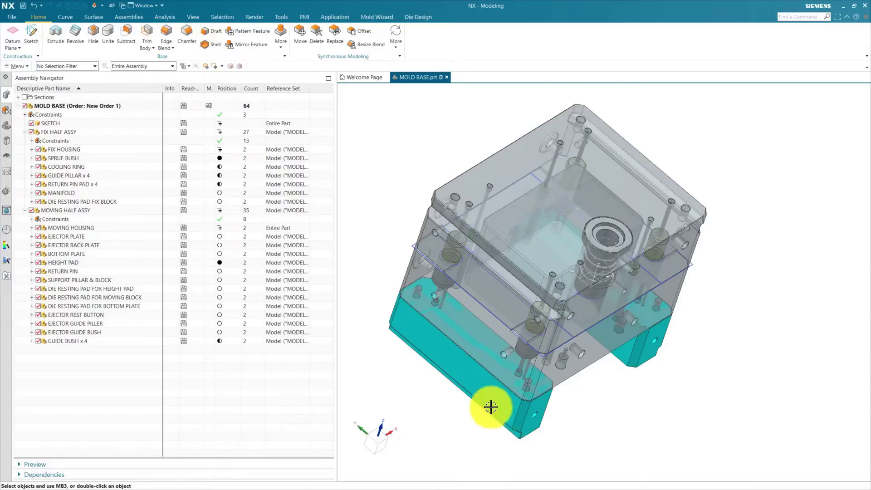
double_click(71, 263)
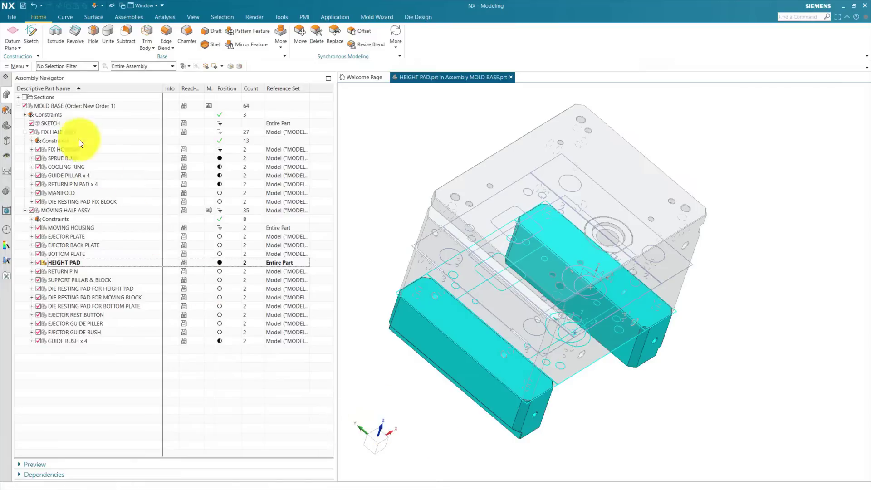
left_click(76, 107)
double_click(77, 108)
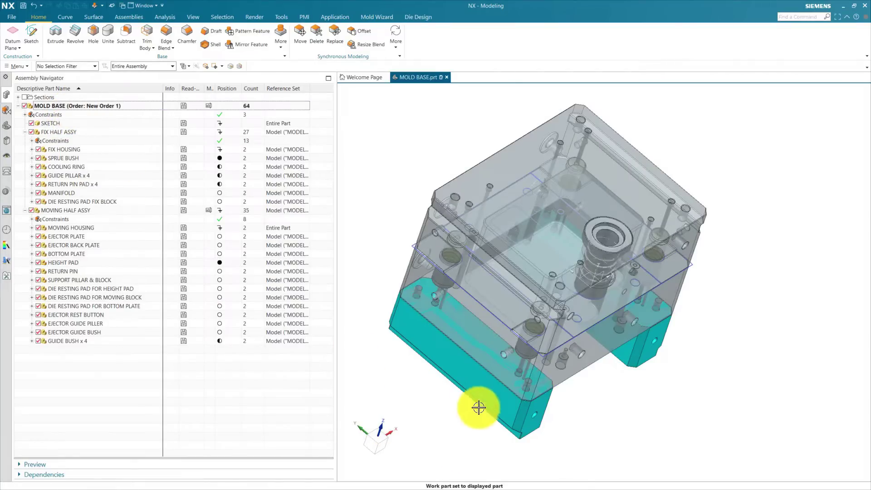
Step: Hide the whole MOLD BASE, show only MOVING HOUSING and HEIGHT PAD, and orient the view to the top
scroll(509, 399, "up", 5)
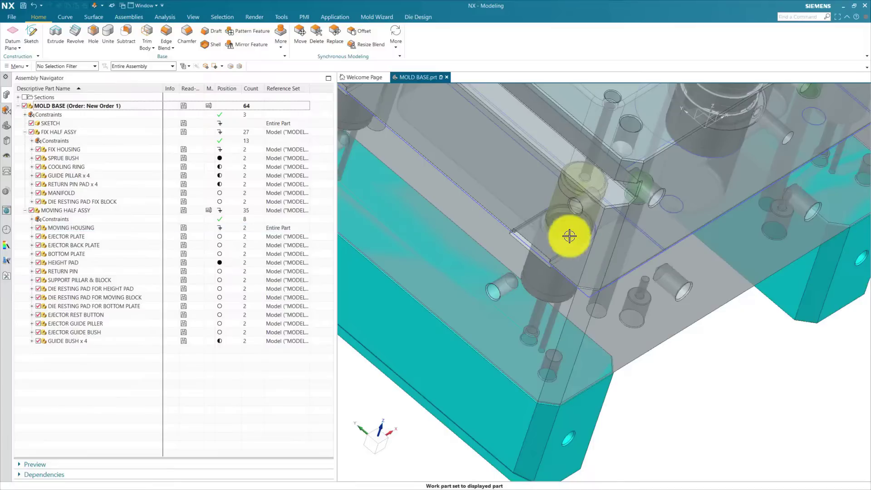
scroll(539, 351, "up", 3)
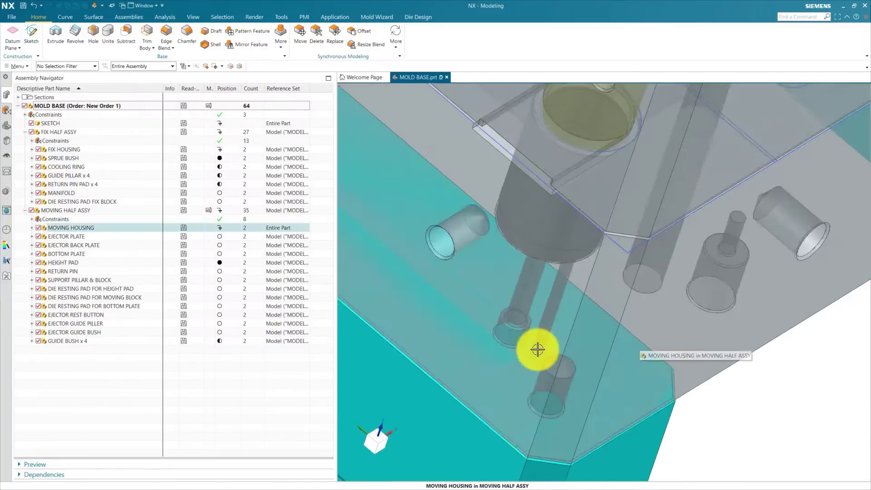
scroll(556, 311, "down", 3)
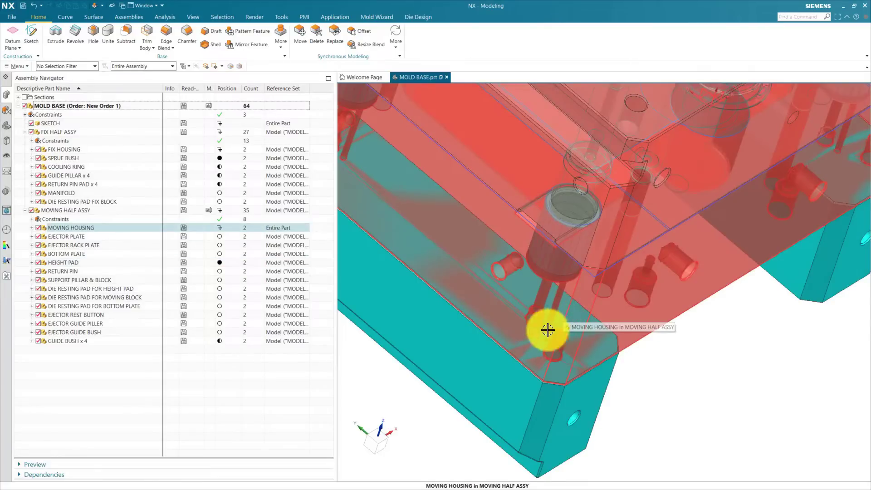
scroll(571, 394, "down", 4)
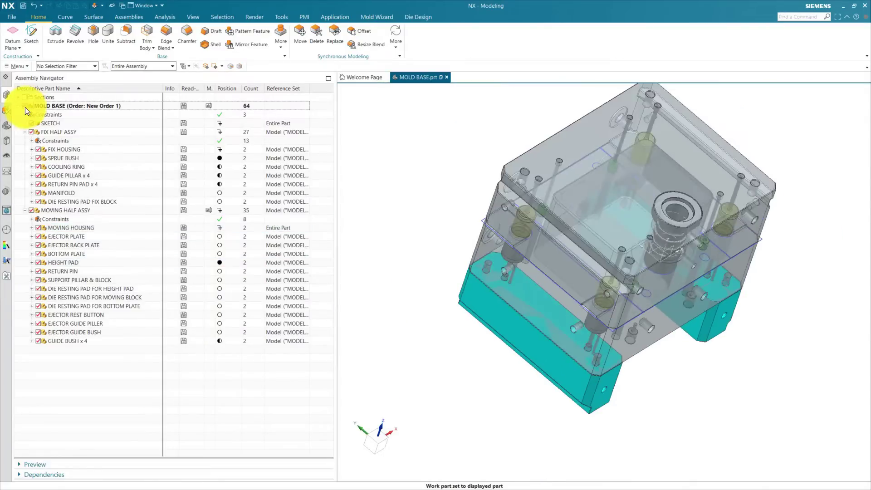
left_click(25, 107)
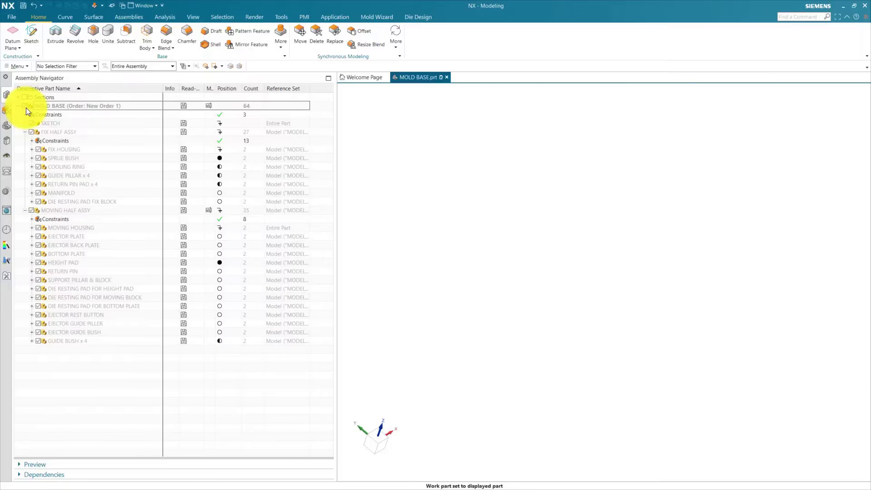
left_click(39, 228)
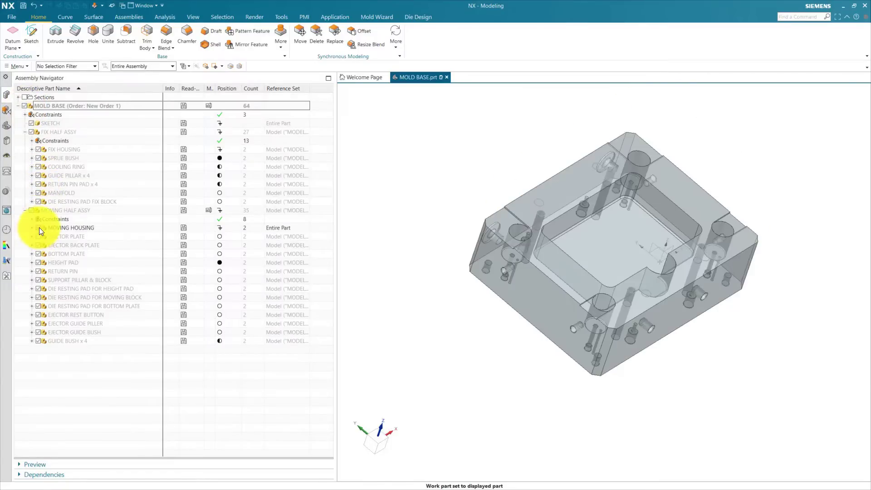
left_click(38, 263)
key("ctrl+alt+t")
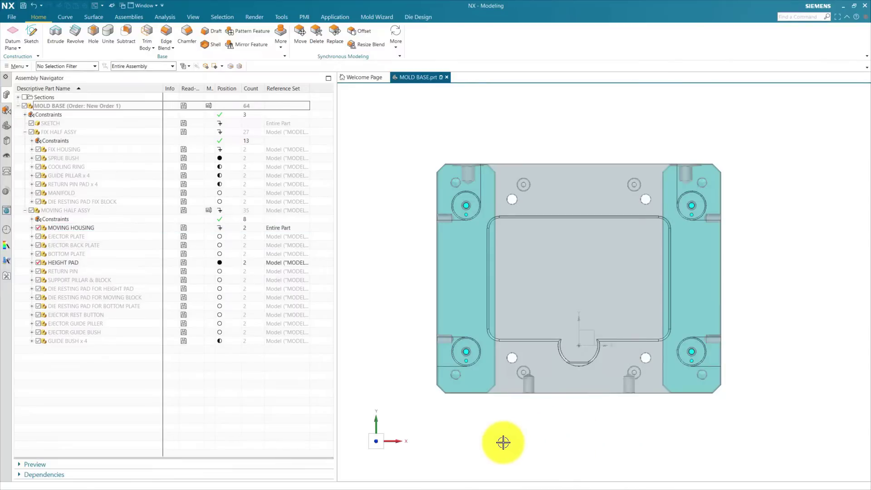
Step: Make MOVING HOUSING the work part, edit Extrude (16) with rollback and open its section sketch for editing
scroll(467, 360, "up", 3)
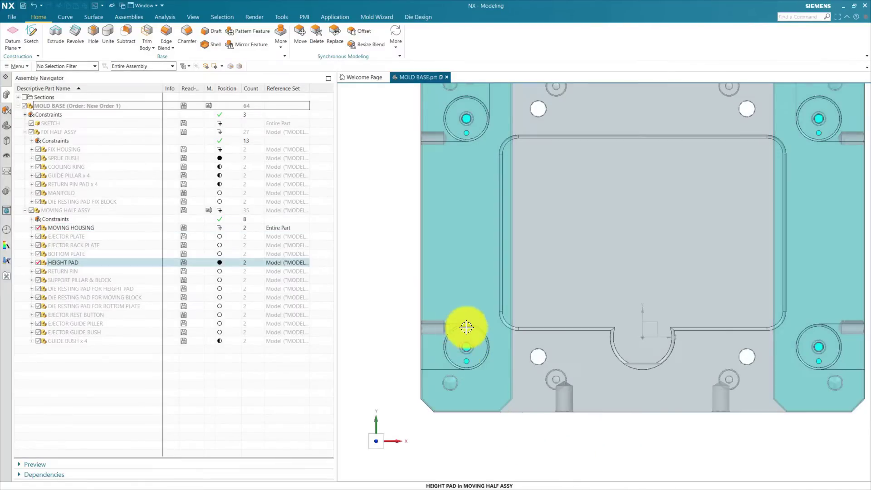
scroll(488, 360, "down", 2)
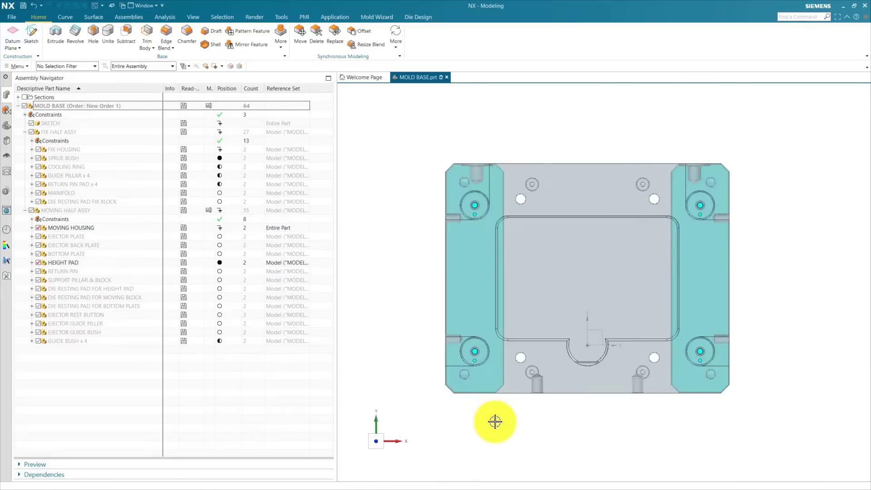
double_click(505, 366)
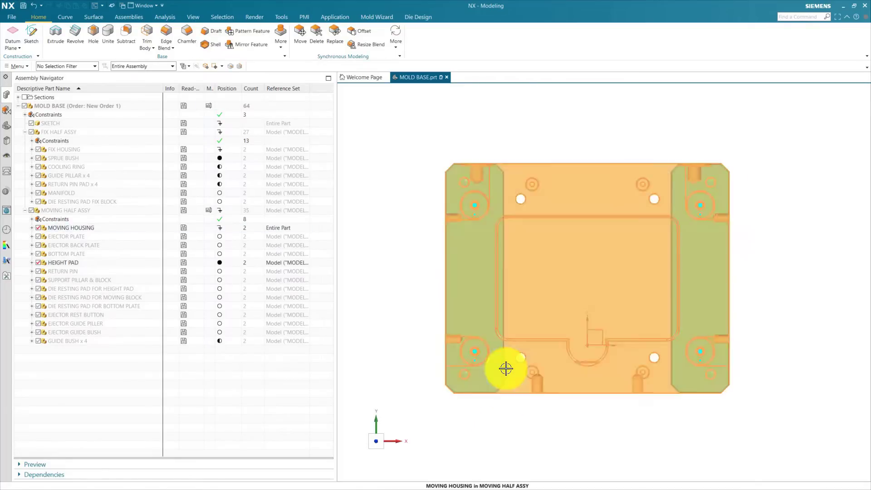
middle_click_drag(489, 430, 500, 421)
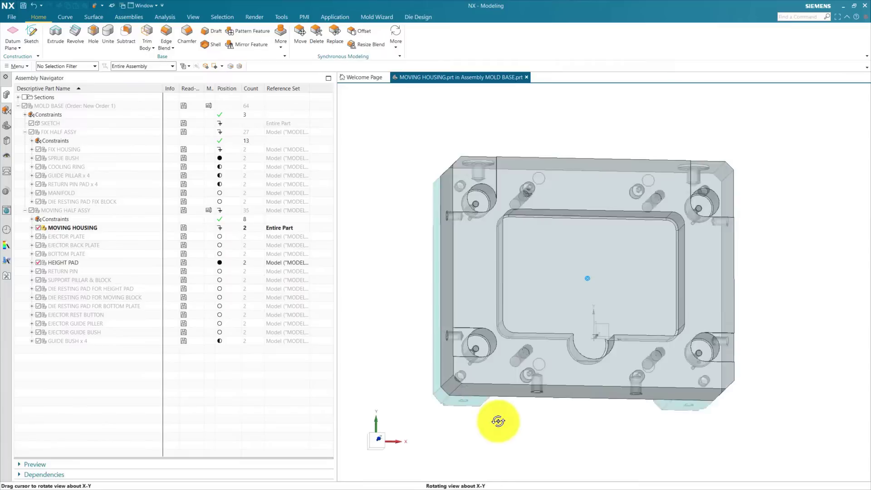
scroll(499, 422, "up", 5)
left_click(7, 129)
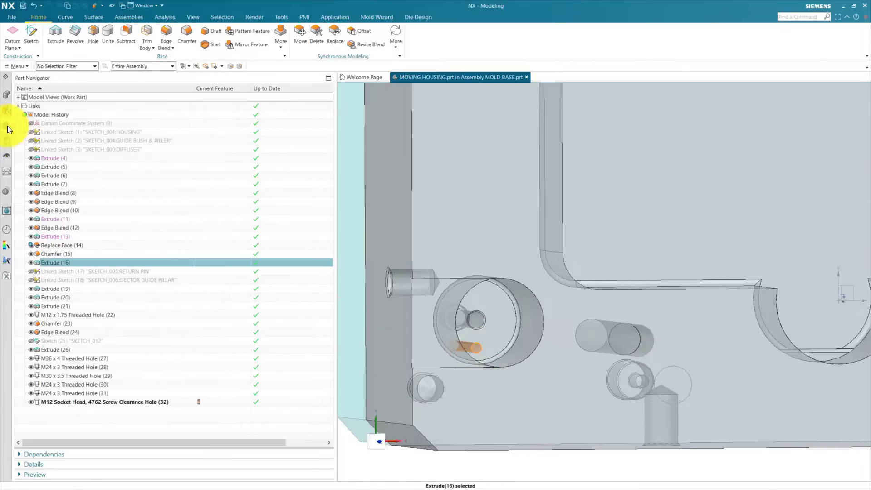
right_click(74, 263)
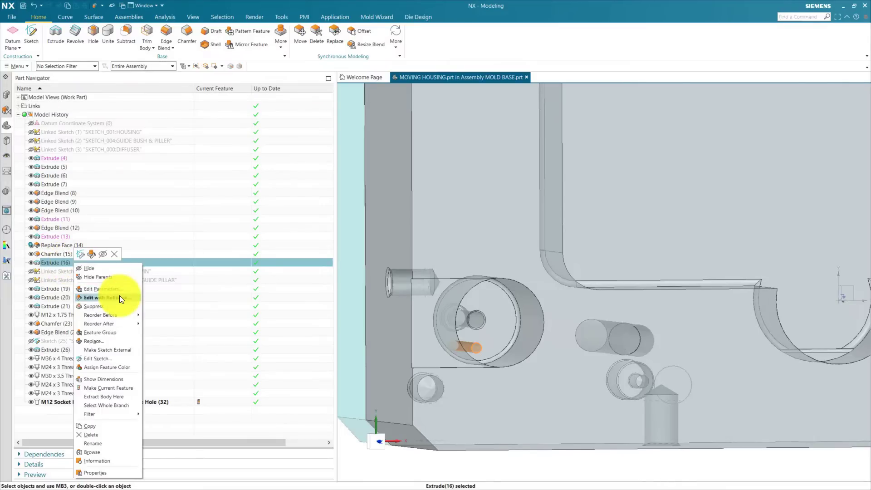
left_click(119, 295)
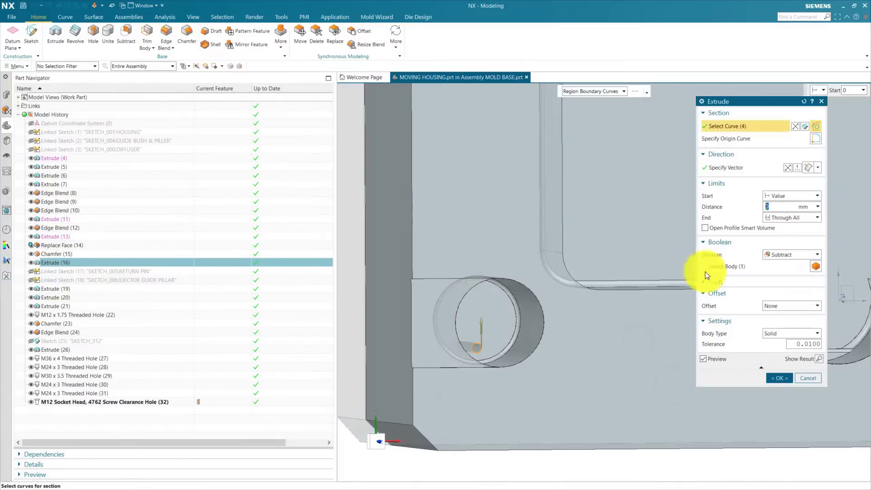
left_click(804, 129)
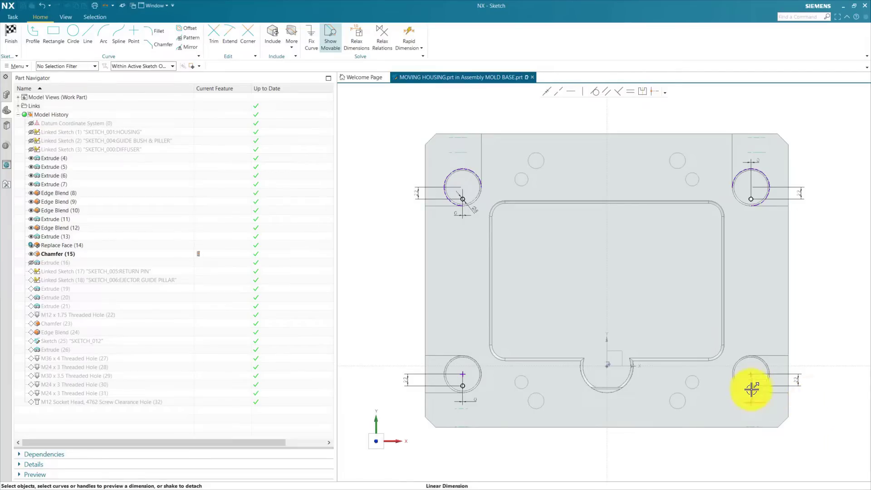
Step: Relax the sketch relations and dimensions, and set the vertical offset of the small circles in the two lower bores to -22 mm
middle_click_drag(764, 392, 680, 390, "shift")
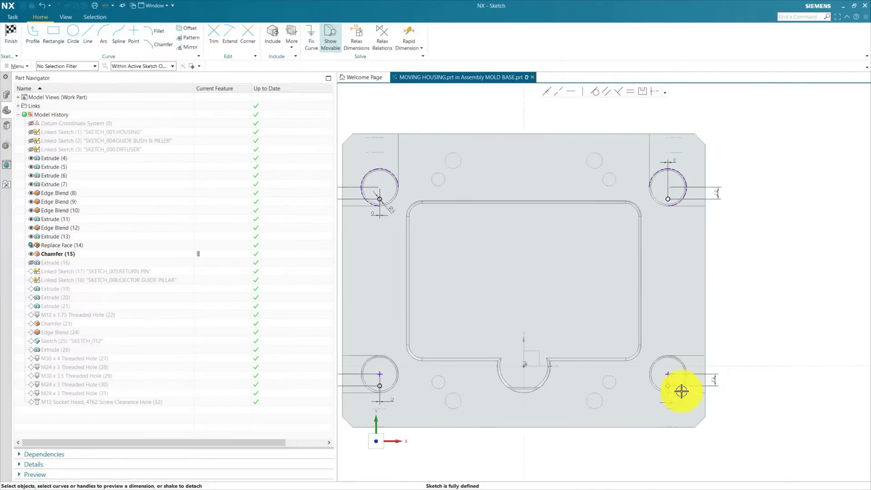
scroll(731, 378, "up", 1)
left_click(715, 383)
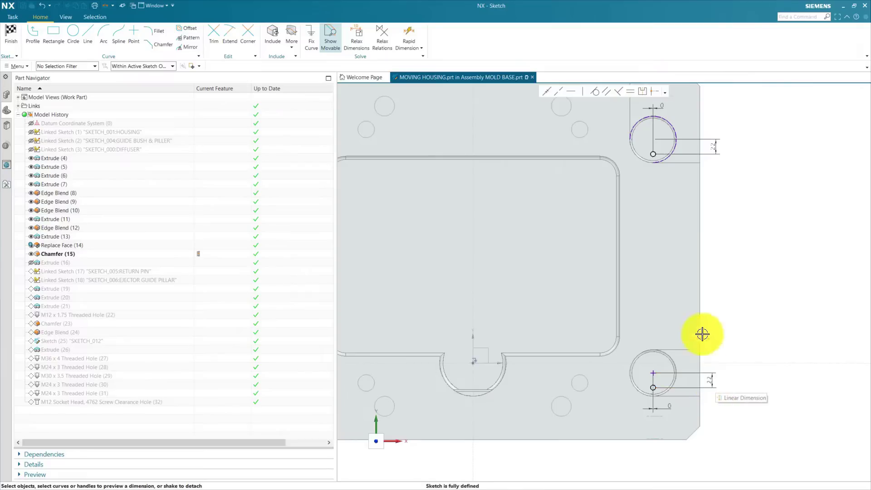
left_click(379, 37)
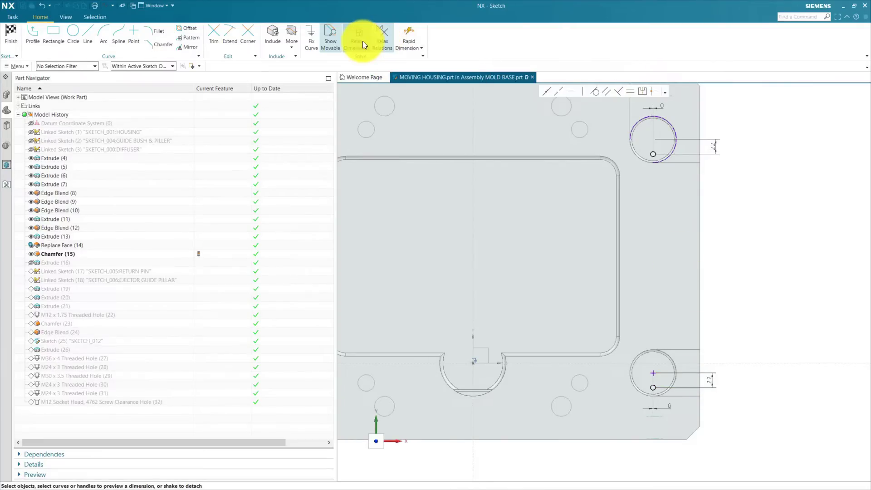
left_click(358, 44)
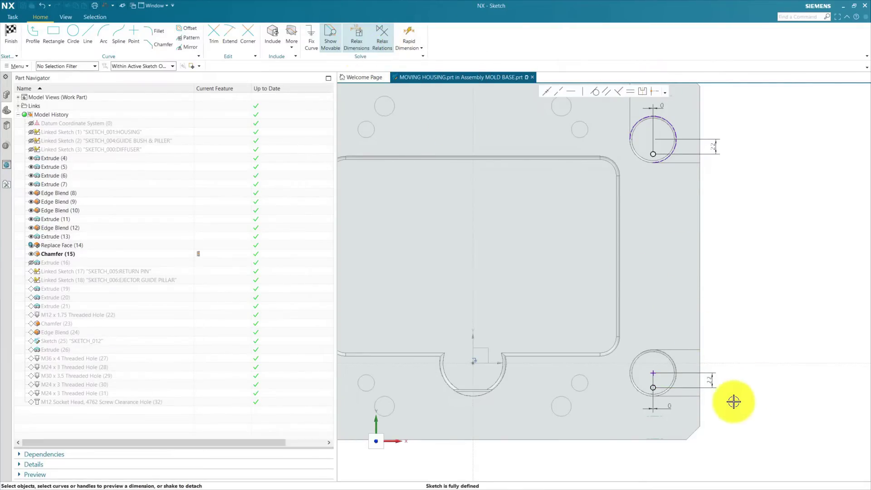
left_click(713, 382)
type("-22.00000")
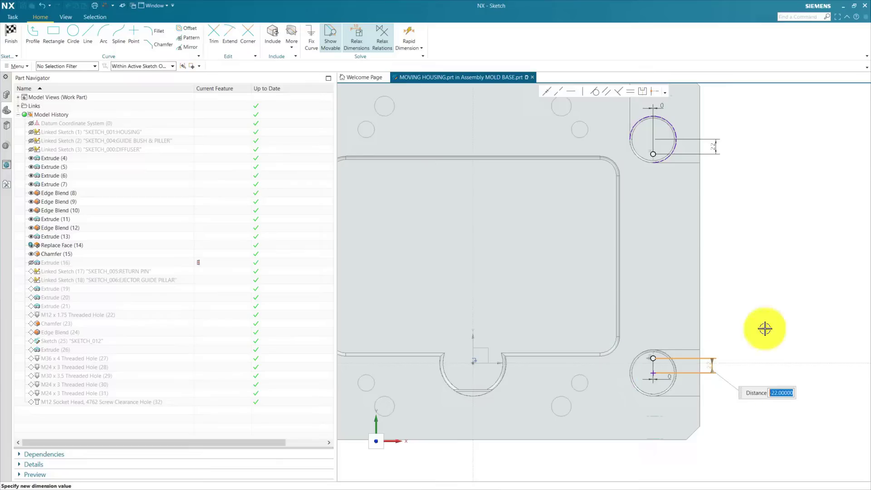
key("Return")
scroll(644, 369, "up", 3)
scroll(503, 372, "down", 5)
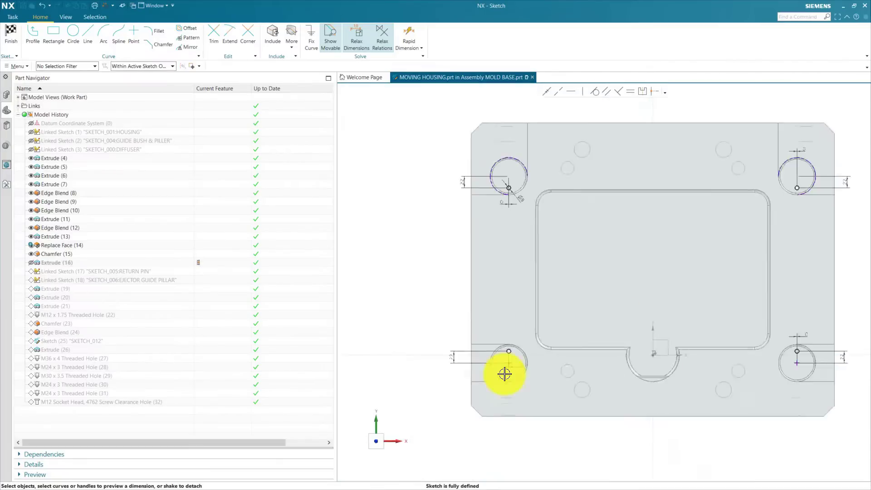
Step: Move the lower-left circle's horizontal dimension above the circle, and finish the sketch and the Extrude (16) edit
scroll(486, 367, "up", 5)
left_click_drag(528, 356, 528, 330)
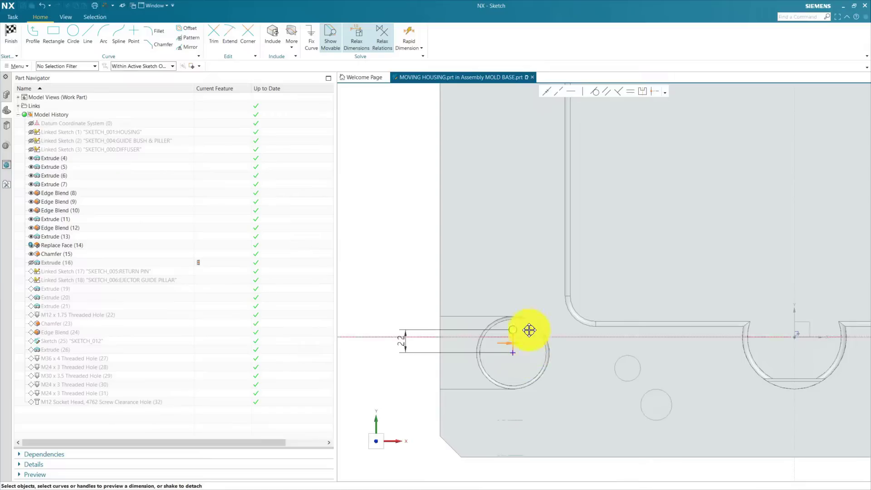
left_click_drag(493, 302, 493, 302)
scroll(422, 327, "down", 3)
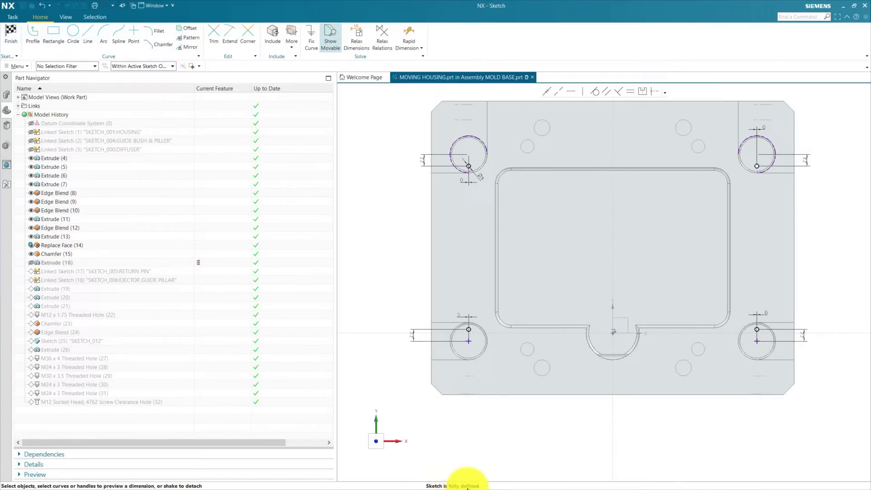
left_click(16, 36)
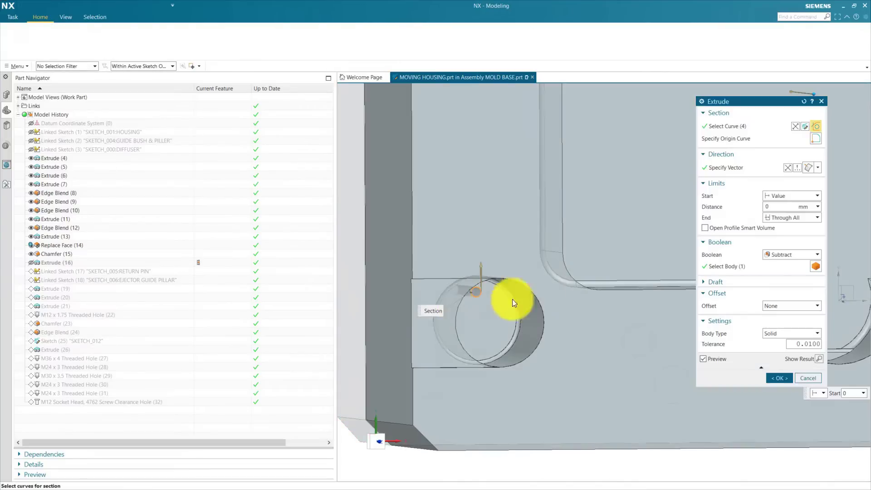
left_click(780, 379)
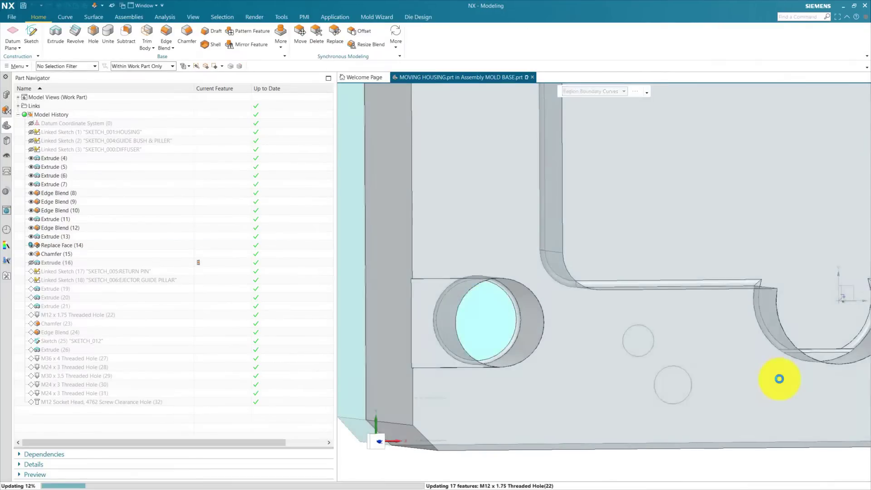
Step: Make HEIGHT PAD the work part and create a new sketch on the large flat face of one pad with a horizontal reference
scroll(665, 308, "down", 6)
left_click(9, 94)
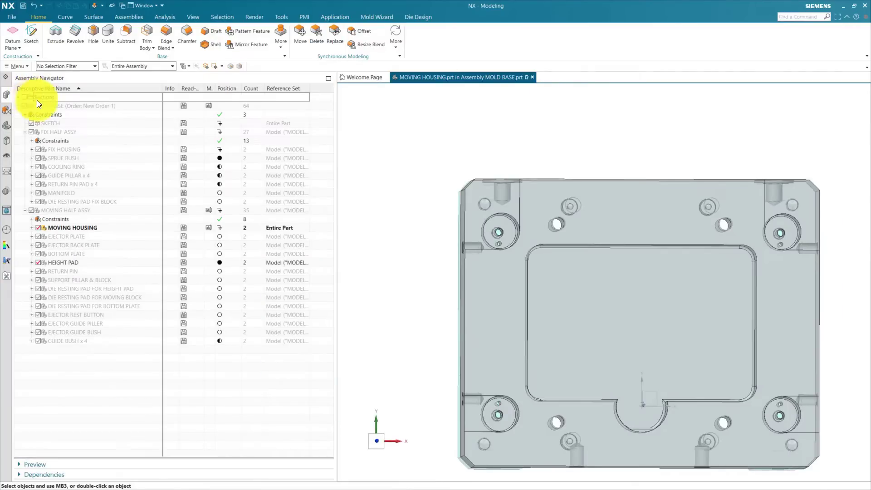
double_click(66, 263)
middle_click_drag(384, 335, 395, 310)
left_click(32, 34)
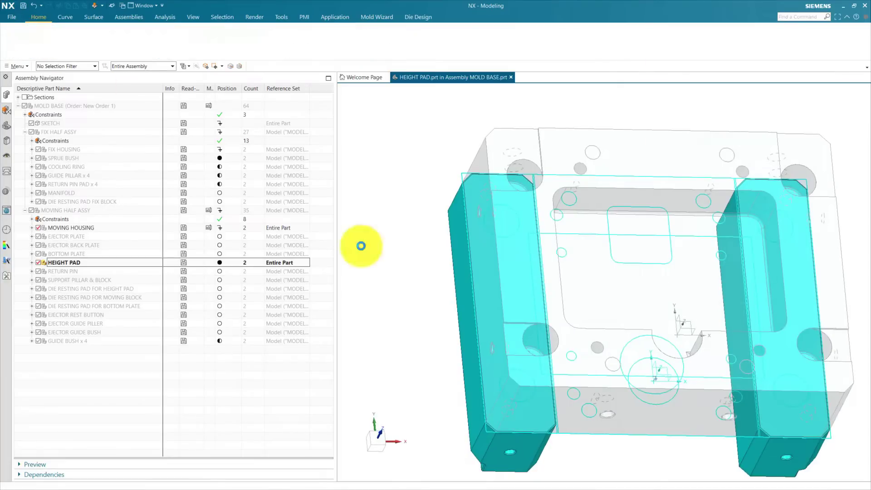
left_click(812, 389)
left_click(789, 382)
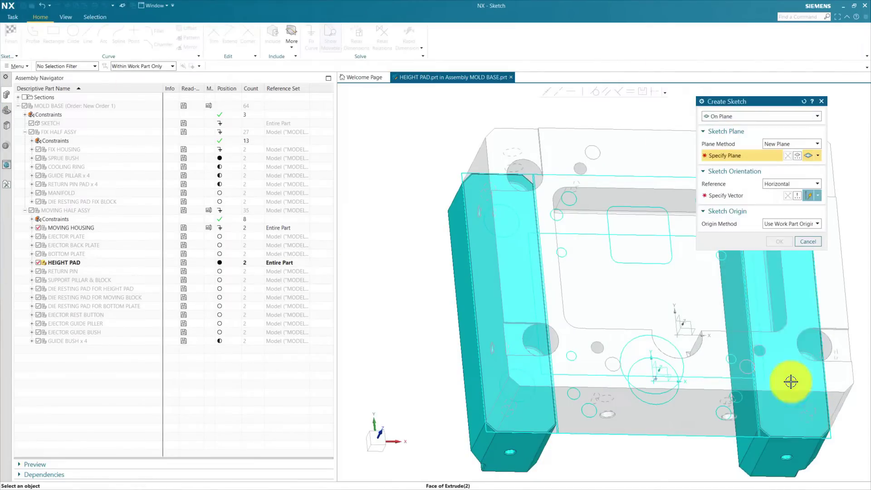
left_click(622, 285)
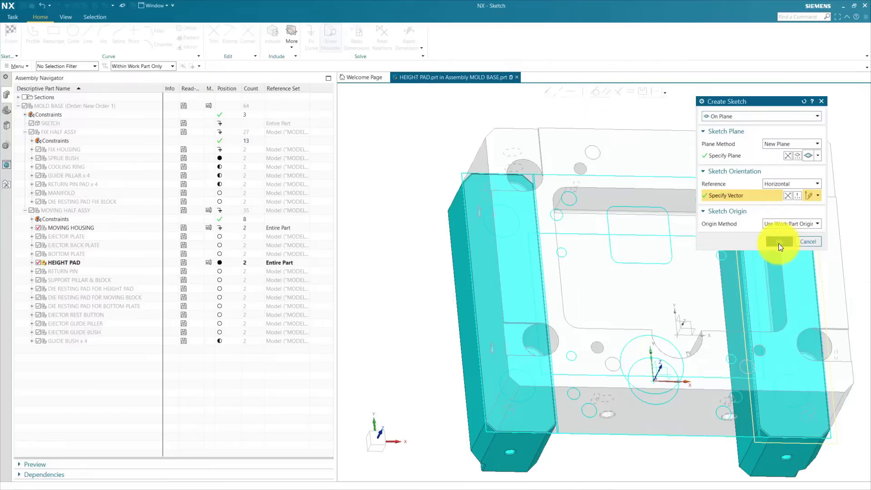
left_click(778, 242)
Step: Draw two thin rectangles across both pads at the hole rows, the upper about 25 mm high and the lower about 755 by 30 mm
left_click(56, 41)
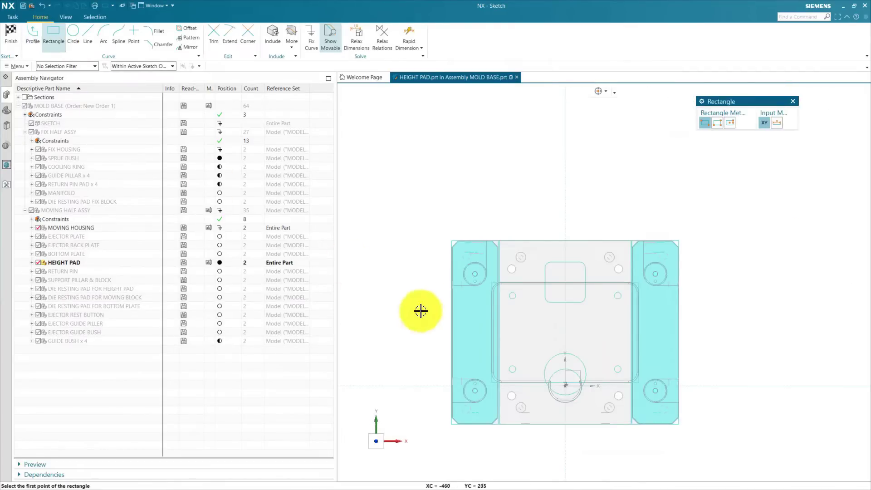
scroll(418, 265, "up", 4)
scroll(508, 278, "down", 3)
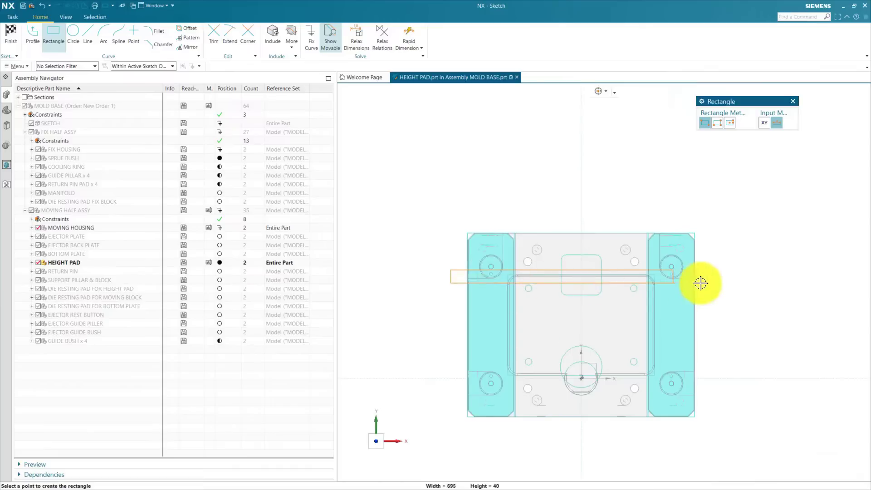
scroll(401, 301, "down", 2)
scroll(392, 300, "up", 4)
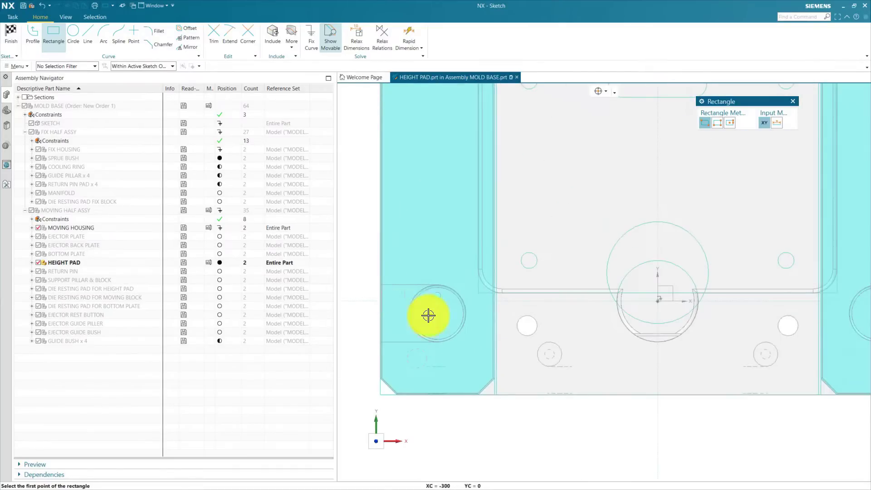
scroll(427, 315, "down", 3)
left_click(397, 303)
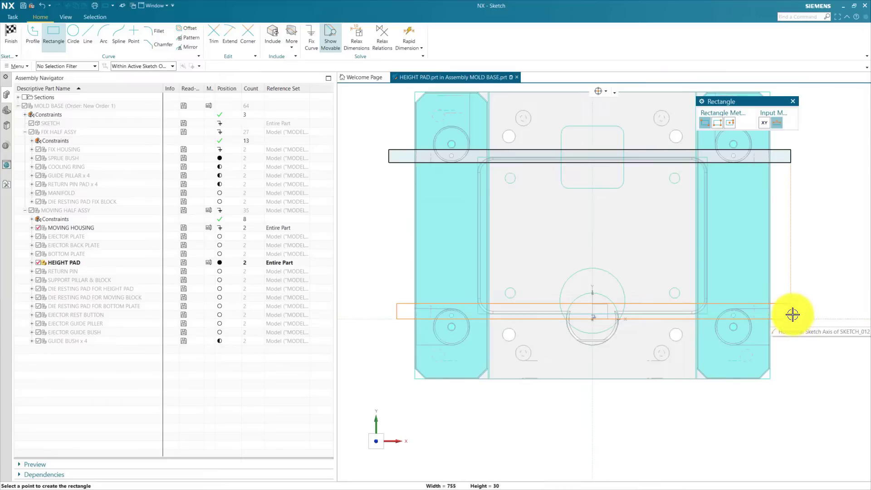
left_click(793, 314)
scroll(506, 423, "down", 2)
Step: Hide MOVING HOUSING and include the upper and lower end edges of one height pad in the sketch
left_click(47, 245)
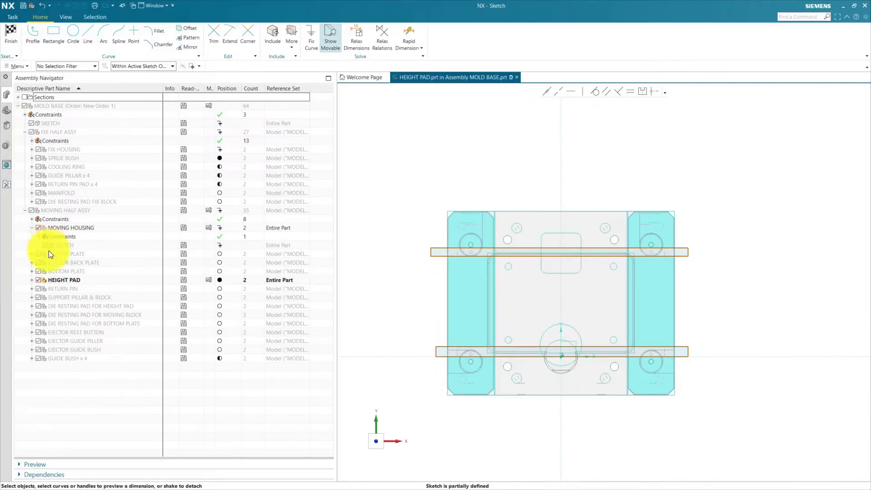
left_click(45, 296)
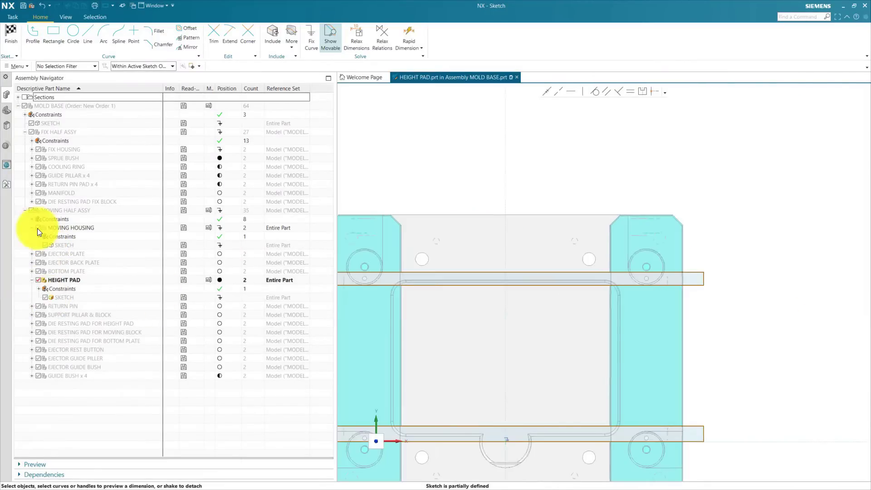
left_click(37, 227)
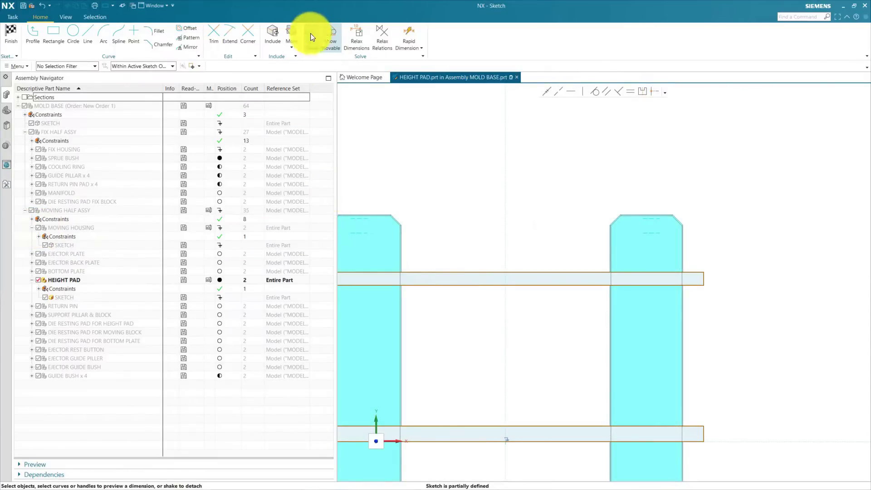
left_click(647, 212)
left_click(779, 151)
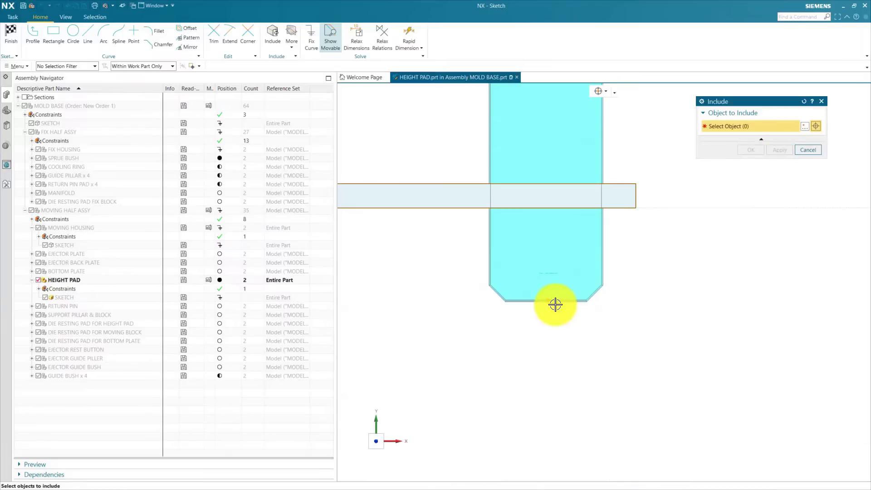
left_click(37, 228)
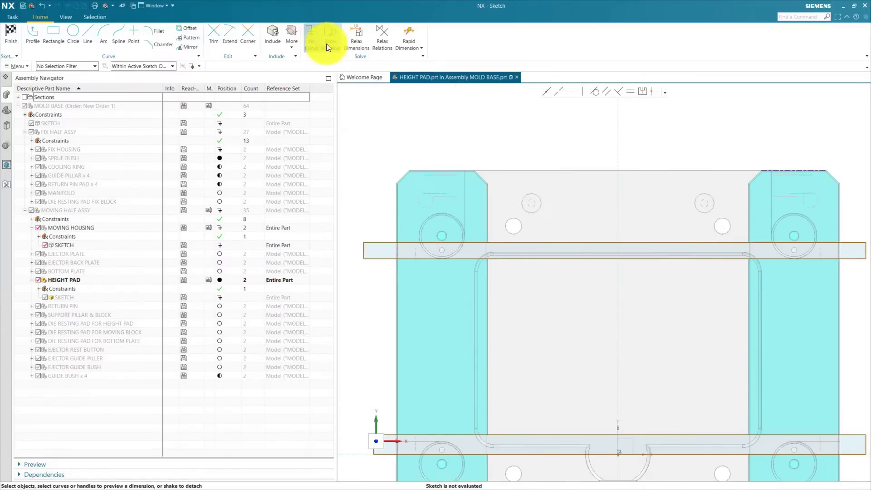
left_click(325, 44)
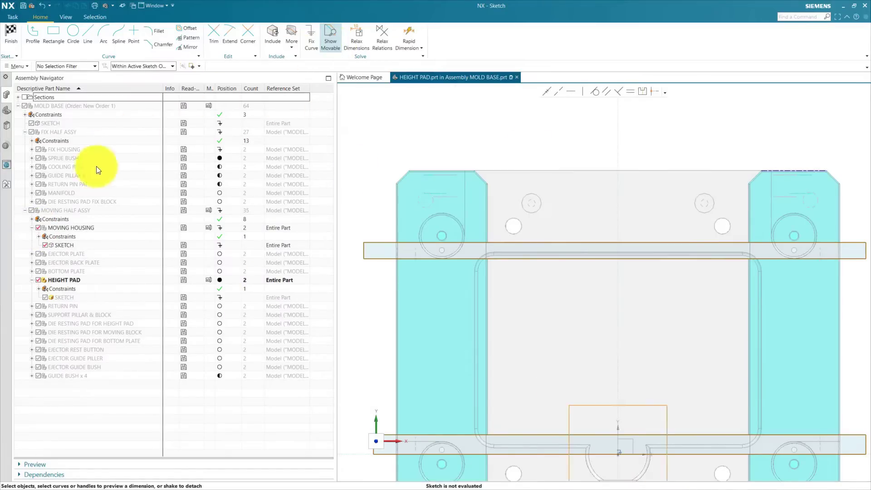
left_click(38, 228)
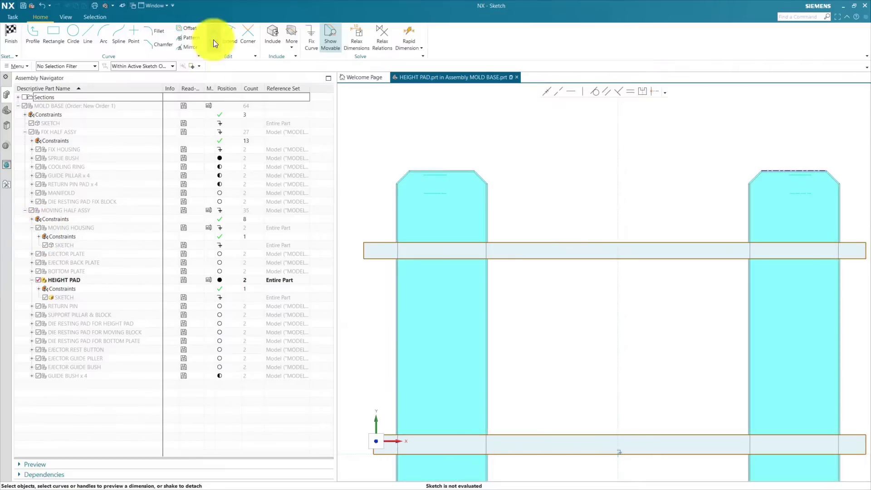
Step: Include the outer long edges of both height pads in the sketch as reference geometry
left_click(274, 36)
scroll(395, 224, "up", 4)
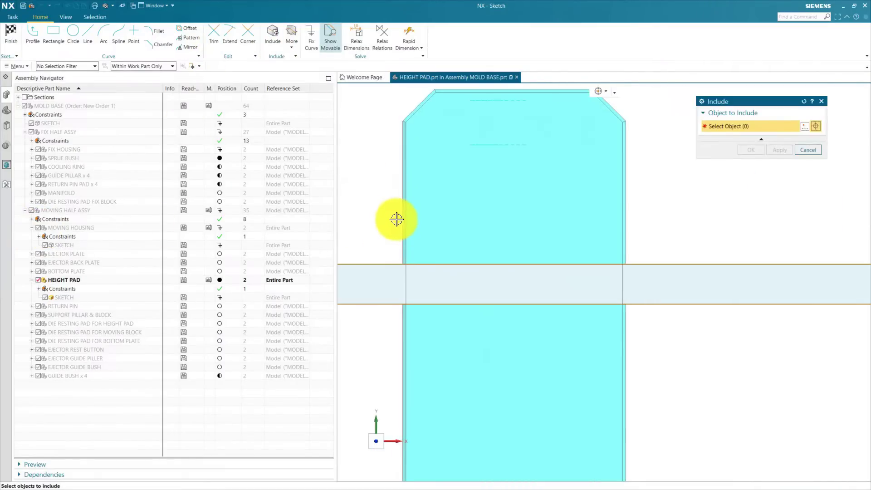
left_click(396, 219)
scroll(397, 219, "down", 4)
scroll(737, 211, "up", 3)
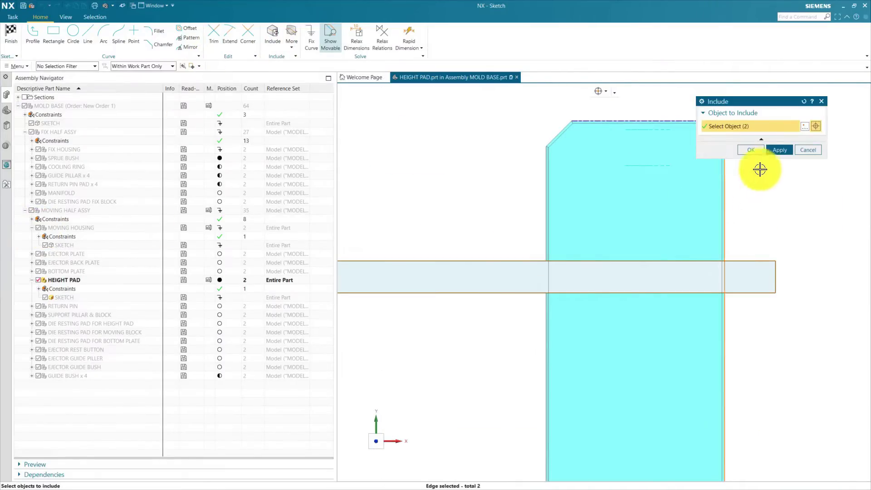
left_click(779, 150)
scroll(741, 264, "down", 3)
key("Escape")
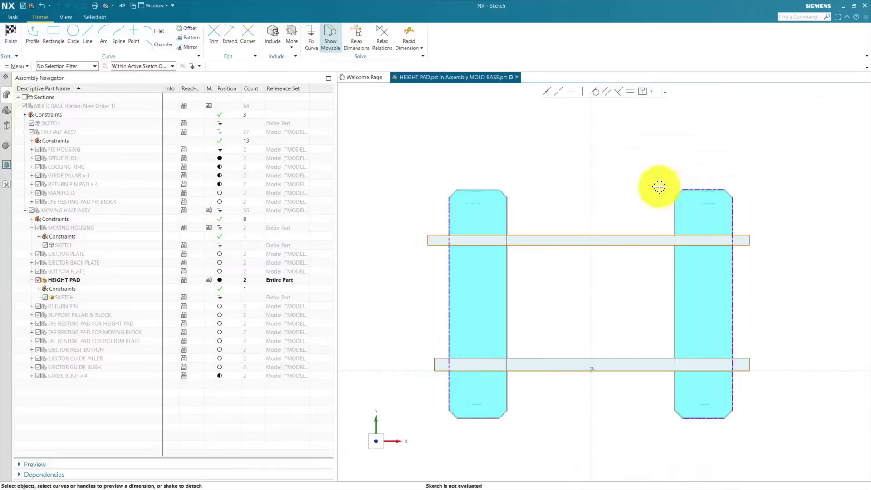
Step: Show MOVING HOUSING and dimension the upper rectangle's upper line 95 mm from the pad's upper end edge
left_click(38, 227)
key("ctrl+f")
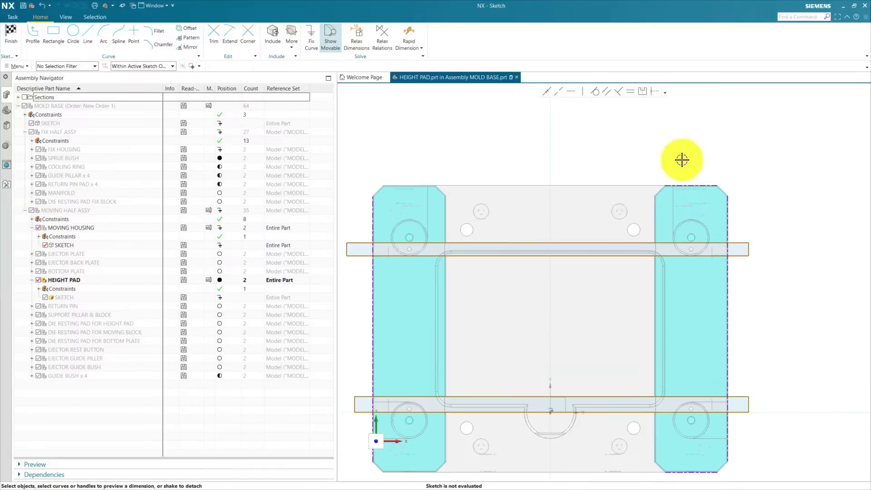
scroll(703, 179, "up", 3)
left_click(750, 309)
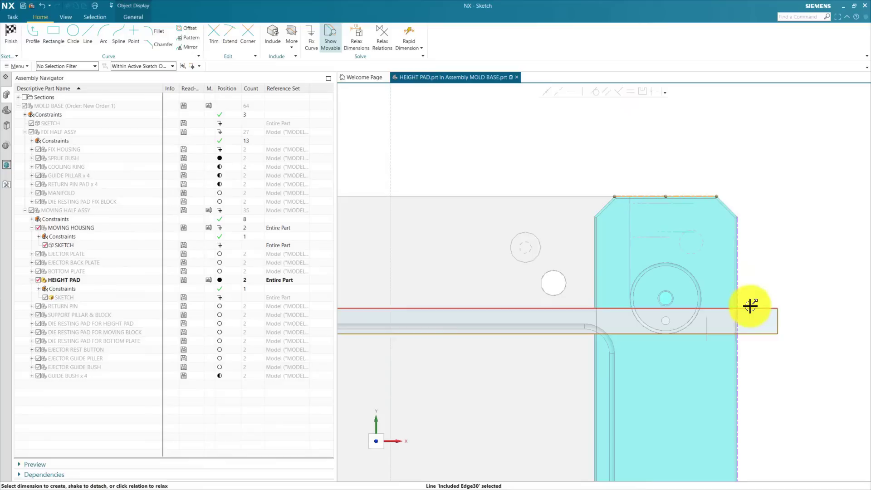
left_click(773, 282)
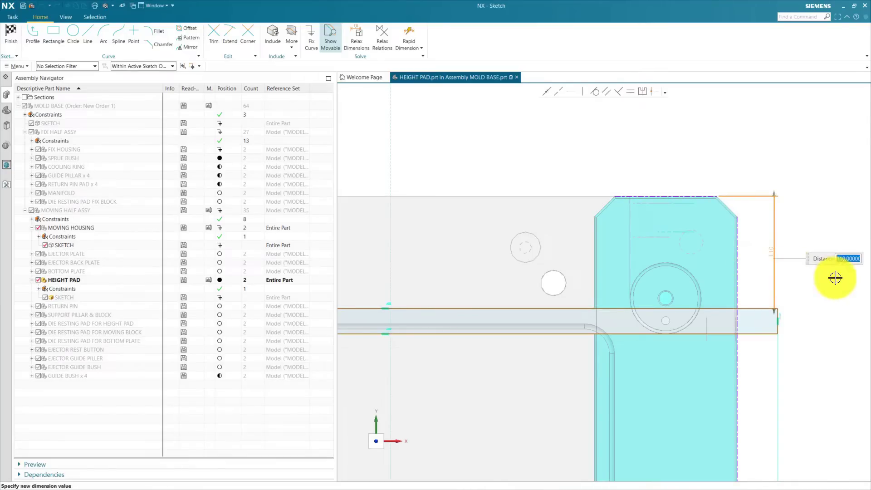
type("95")
key("Return")
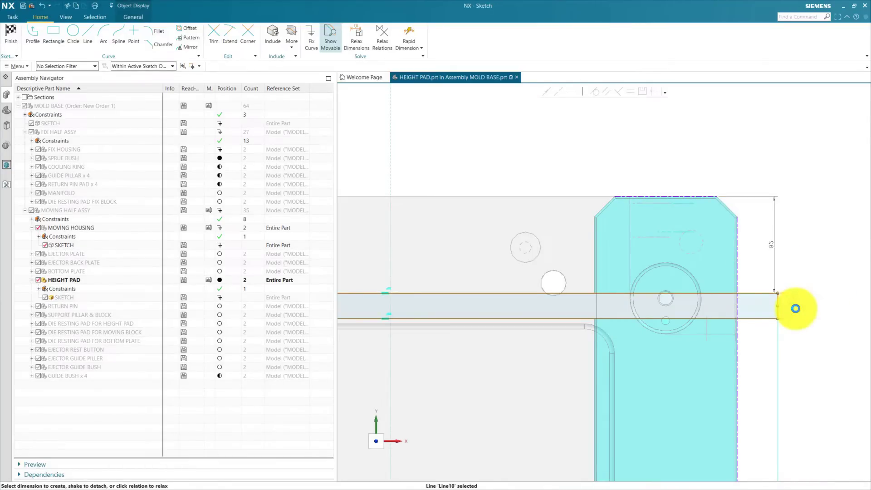
Step: Dimension the upper rectangle's height and set its distance from the pad's upper end edge to 110 mm
left_click(795, 308)
key("Return")
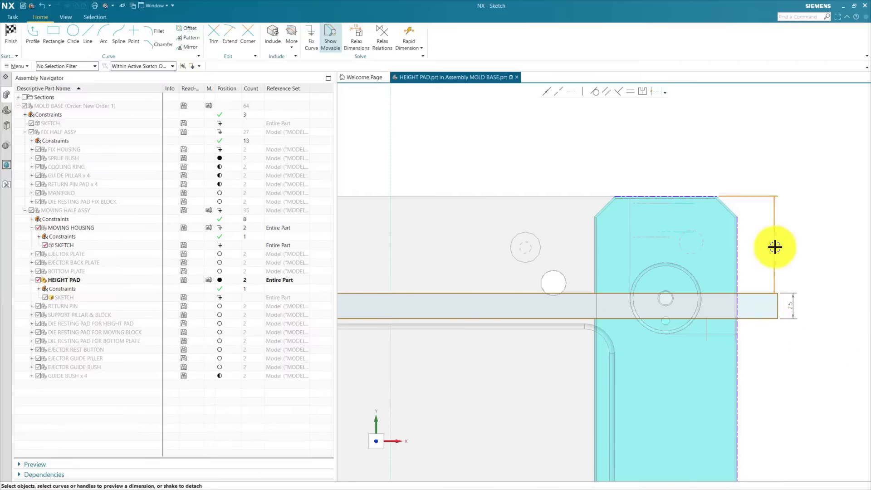
left_click(774, 246)
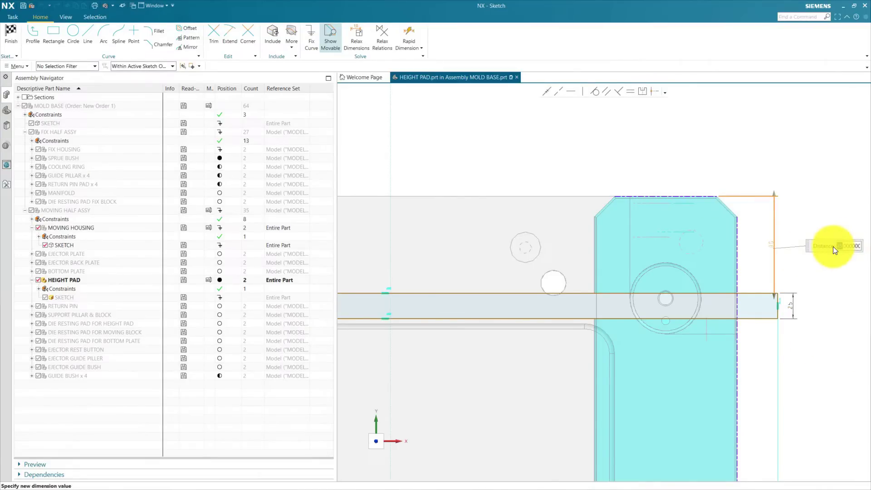
type("110")
key("Return")
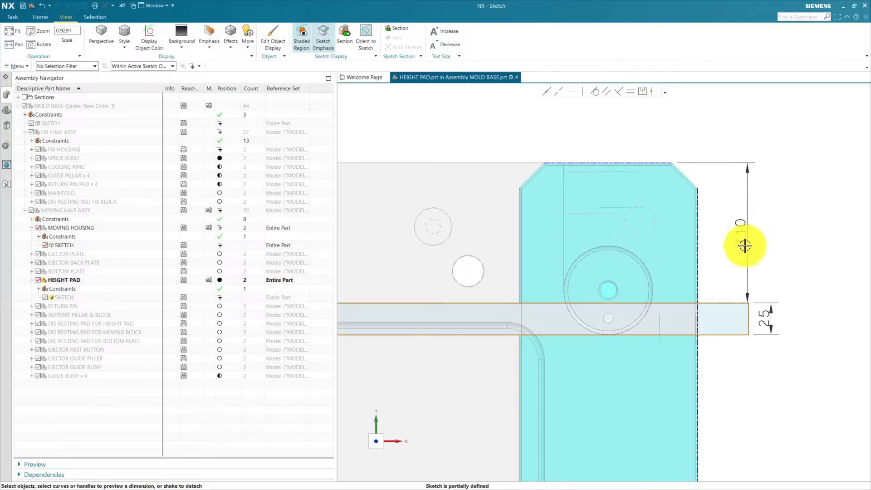
Step: Dimension the lower rectangle 110 mm from the pad's lower end edge and set its height to 25 mm
scroll(712, 245, "down", 6)
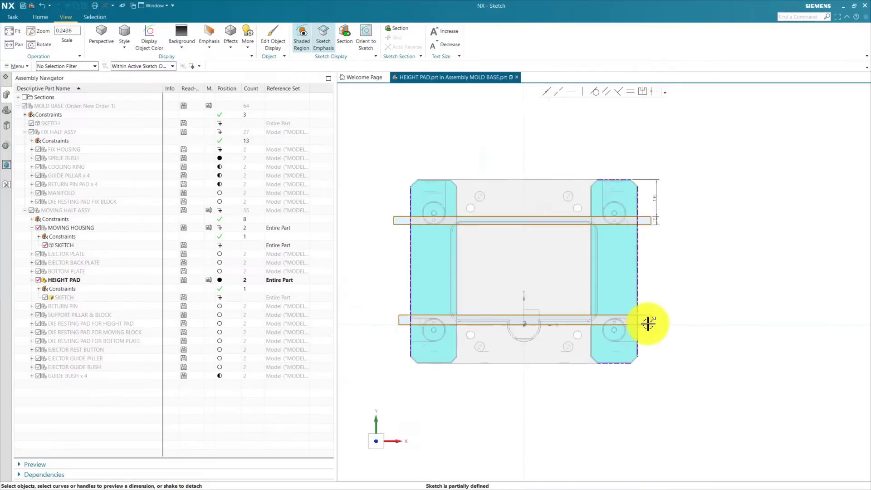
scroll(648, 323, "up", 4)
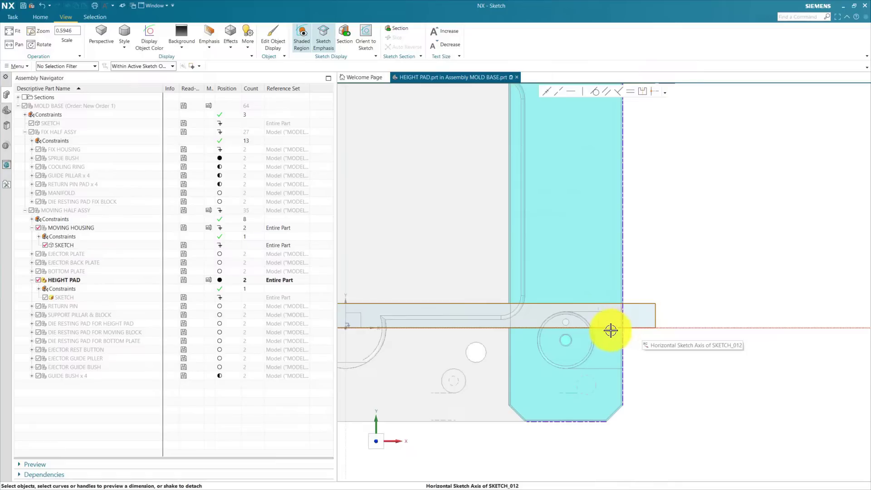
left_click(581, 430)
left_click(642, 329)
left_click(717, 387)
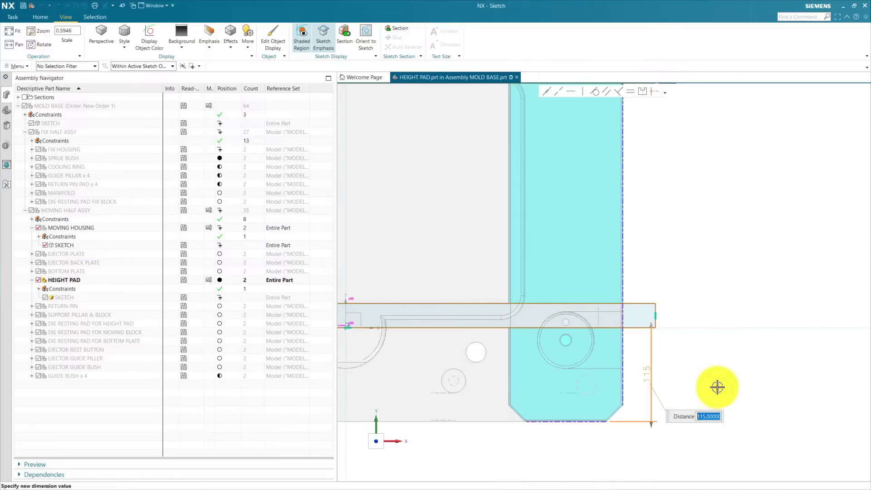
type("110")
key("Return")
scroll(659, 303, "up", 3)
left_click(651, 332)
left_click(694, 332)
type("25")
key("Return")
Step: Dimension the right ends of both rectangles to extend 10 mm beyond the right pad's outer edge
scroll(734, 331, "down", 7)
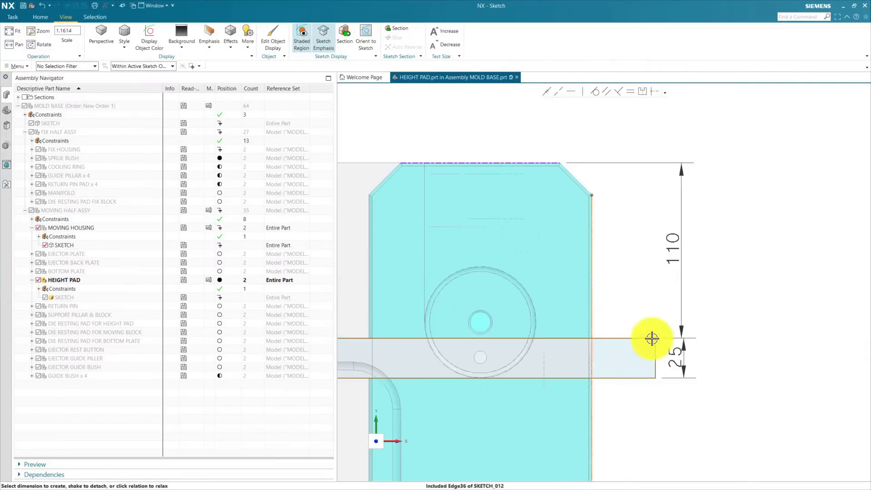
left_click(654, 340)
left_click(622, 314)
type("10")
key("Return")
scroll(651, 307, "down", 2)
scroll(695, 286, "down", 5)
scroll(678, 321, "up", 6)
left_click(663, 338)
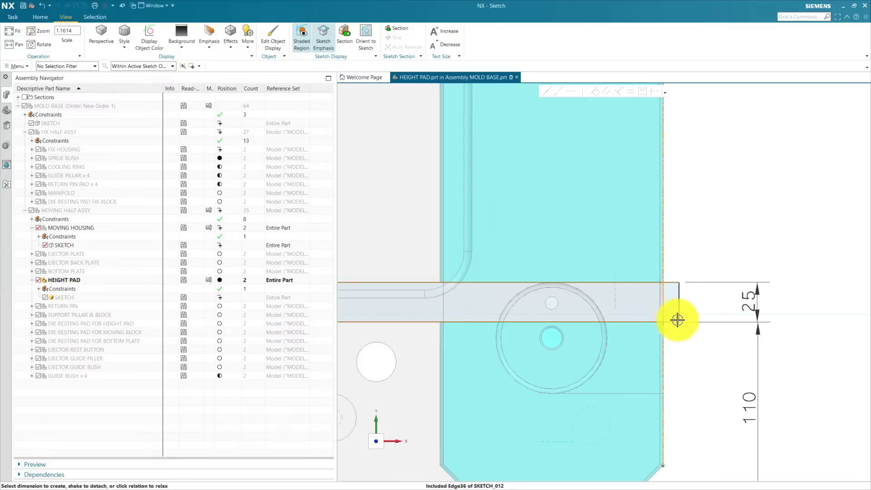
left_click(679, 318)
left_click(683, 351)
Step: Dimension the left ends of both rectangles to extend 10 mm beyond the left pad's outer edge
scroll(762, 346, "down", 5)
left_click(411, 242)
left_click(347, 244)
left_click(361, 213)
type("10")
key("Return")
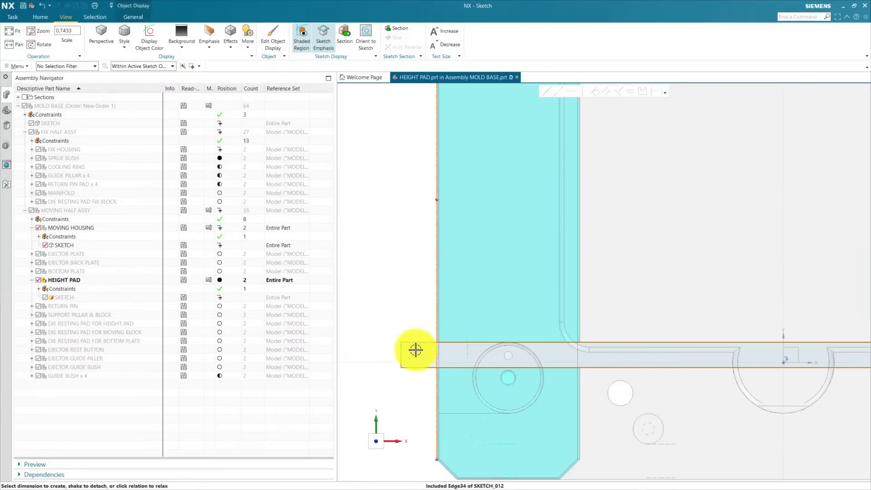
left_click(416, 350)
left_click(447, 349)
type("10")
key("Return")
scroll(709, 390, "down", 5)
scroll(673, 379, "up", 4)
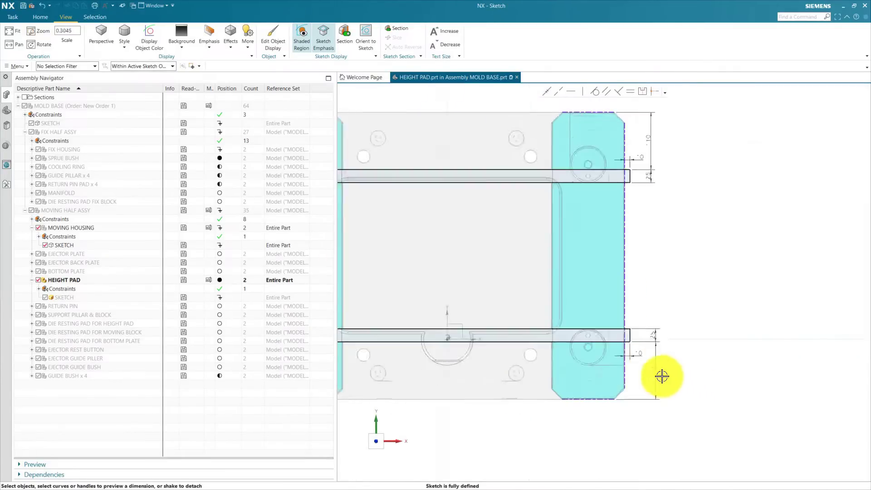
Step: Finish the sketch, select it in the model and hide MOVING HOUSING
scroll(666, 375, "down", 3)
left_click(40, 18)
left_click(12, 34)
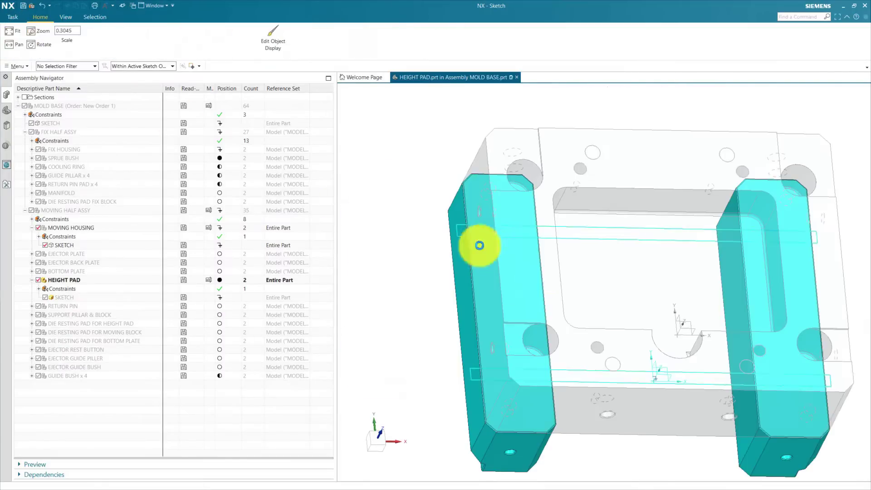
left_click(8, 137)
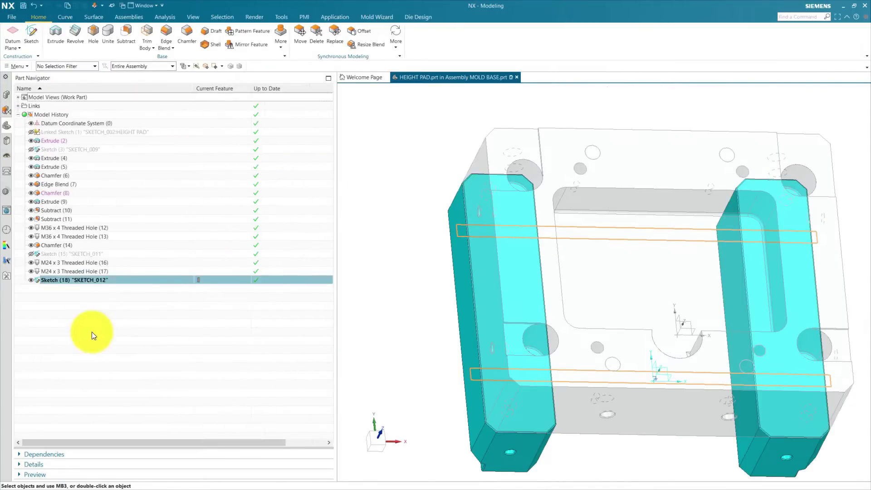
left_click(457, 232)
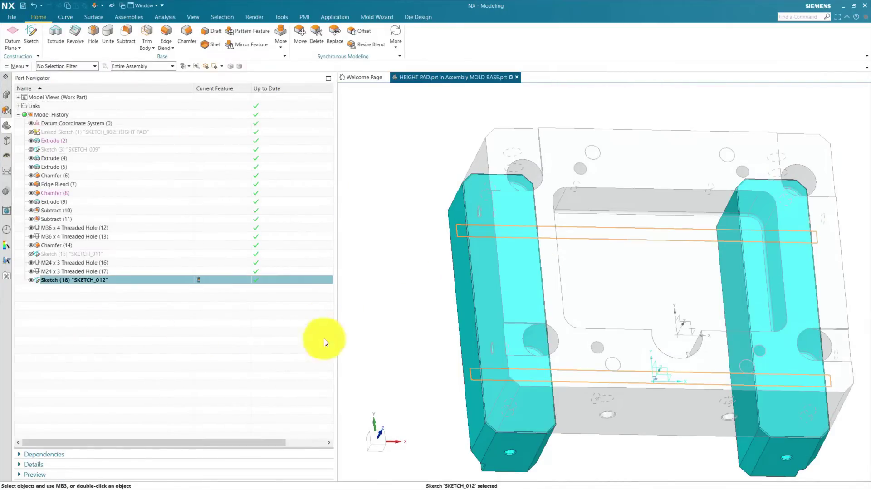
left_click(7, 99)
left_click(39, 228)
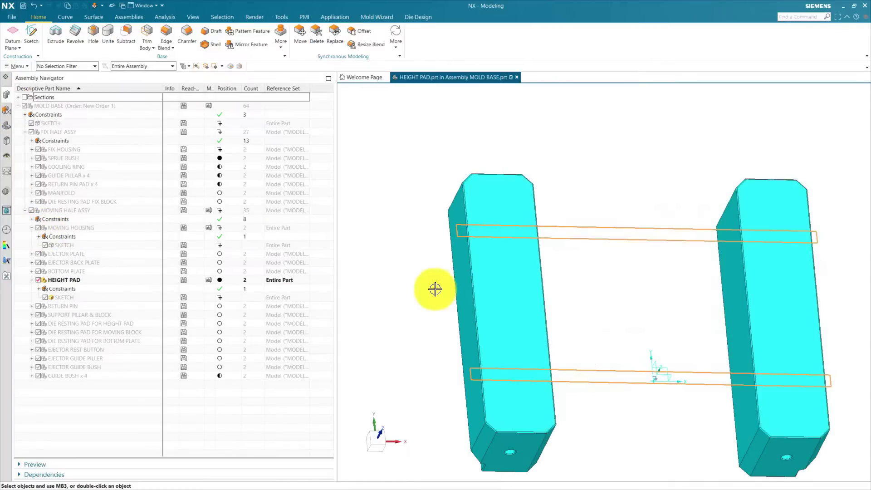
Step: Extrude both slot rectangles 4 mm in the reversed direction as separate bodies, with Boolean set to None
middle_click_drag(436, 287, 457, 287)
left_click(61, 34)
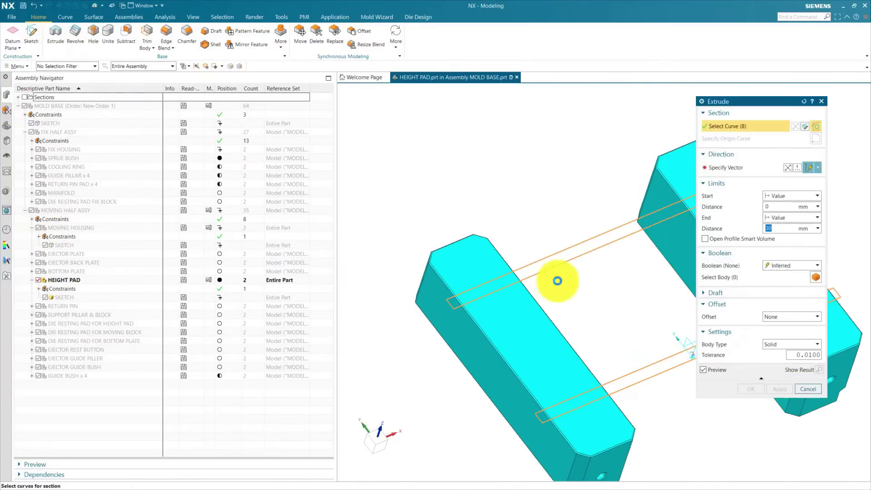
left_click(5, 129)
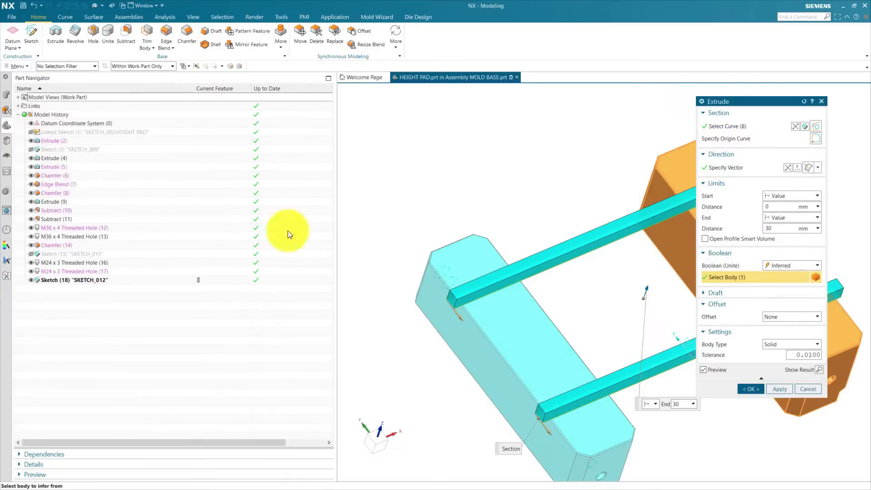
scroll(431, 205, "down", 3)
scroll(634, 240, "up", 2)
left_click(787, 168)
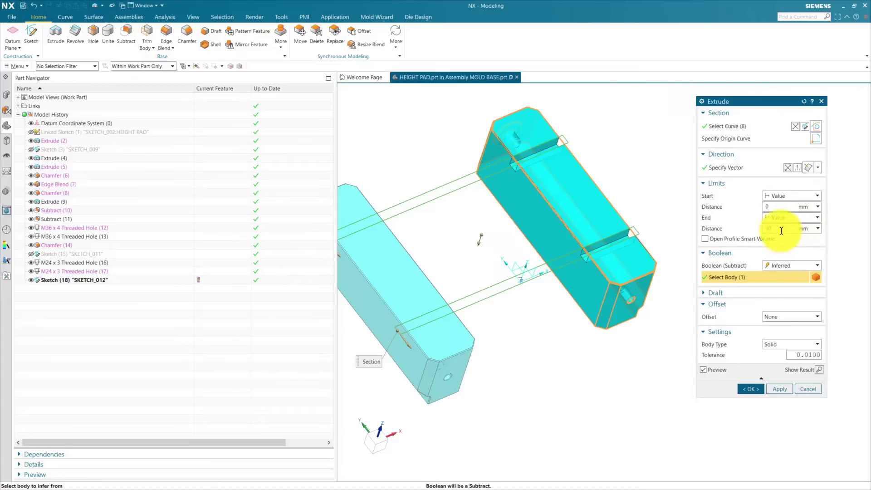
left_click(774, 228)
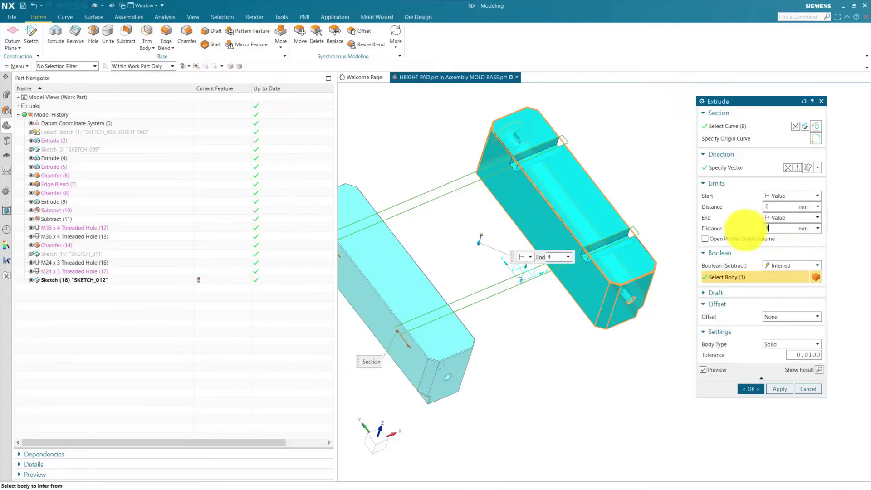
left_click(787, 266)
left_click(783, 276)
left_click(750, 374)
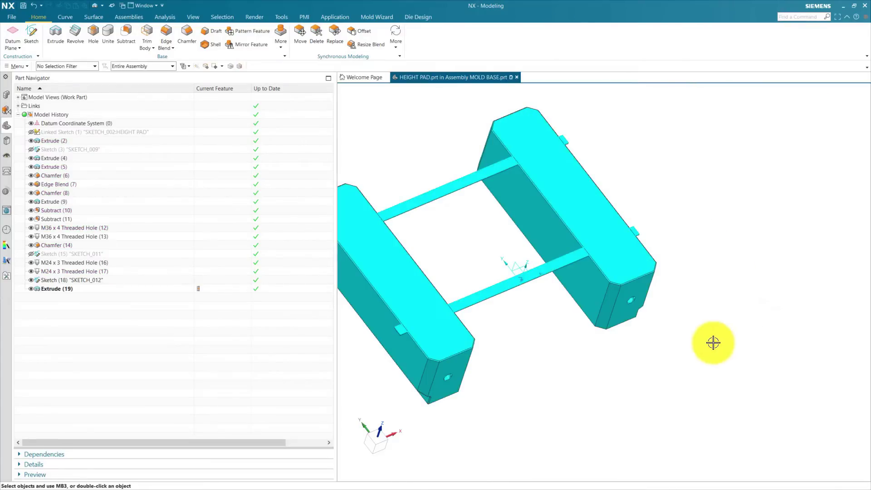
Step: Subtract both extruded bars from the two height pads and hide SKETCH_012
left_click(122, 31)
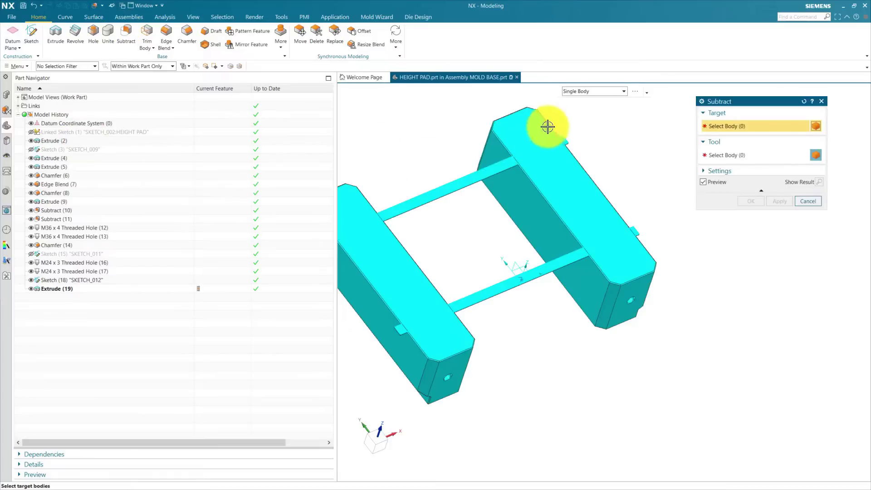
left_click(531, 125)
scroll(639, 189, "down", 3)
left_click(500, 187)
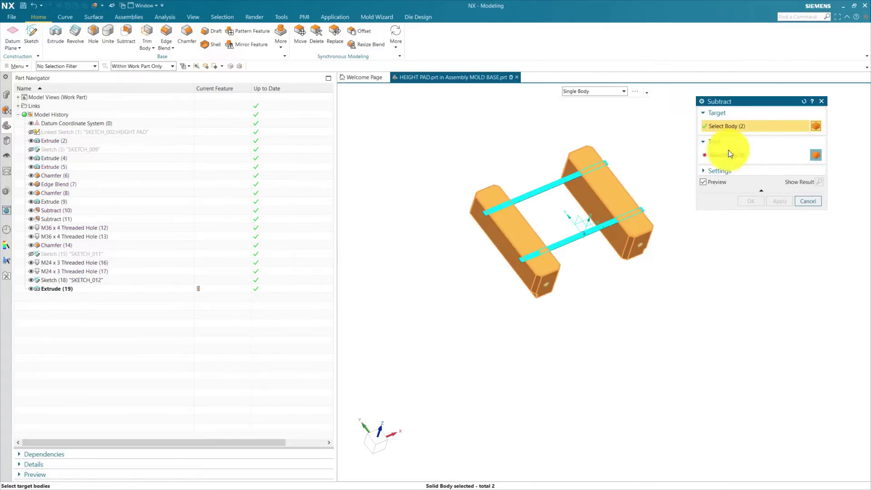
left_click(739, 157)
left_click(554, 186)
scroll(567, 287, "up", 4)
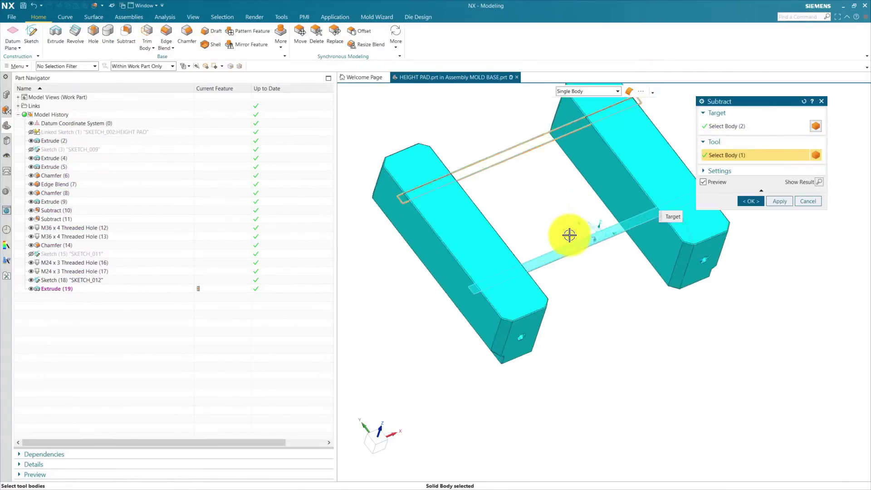
left_click(746, 201)
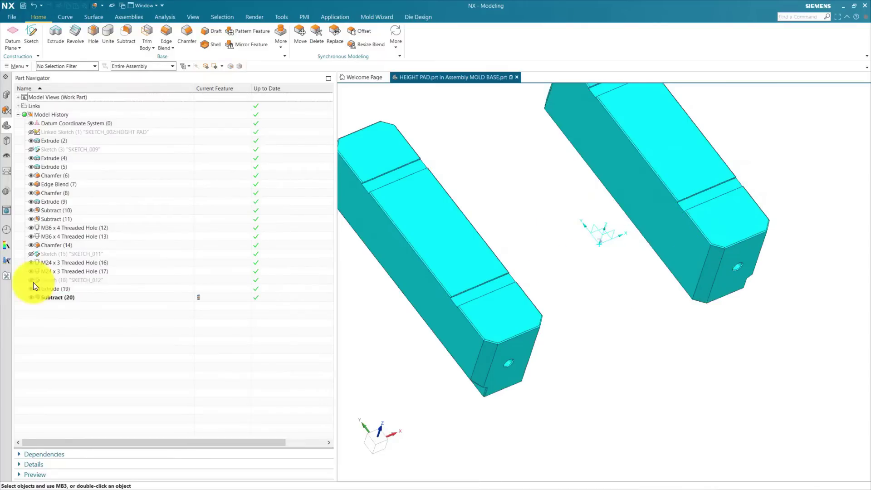
Step: Make MOLD BASE the work part and show MOVING HOUSING together with the height pads
left_click(7, 95)
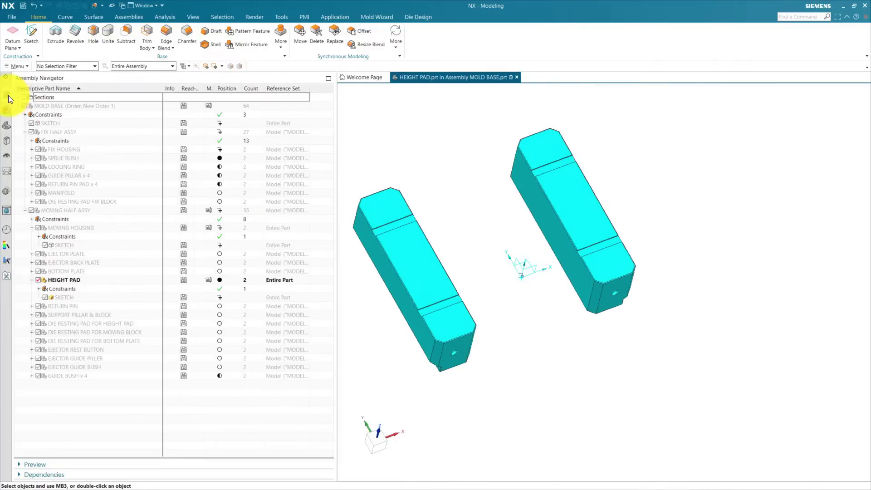
double_click(44, 106)
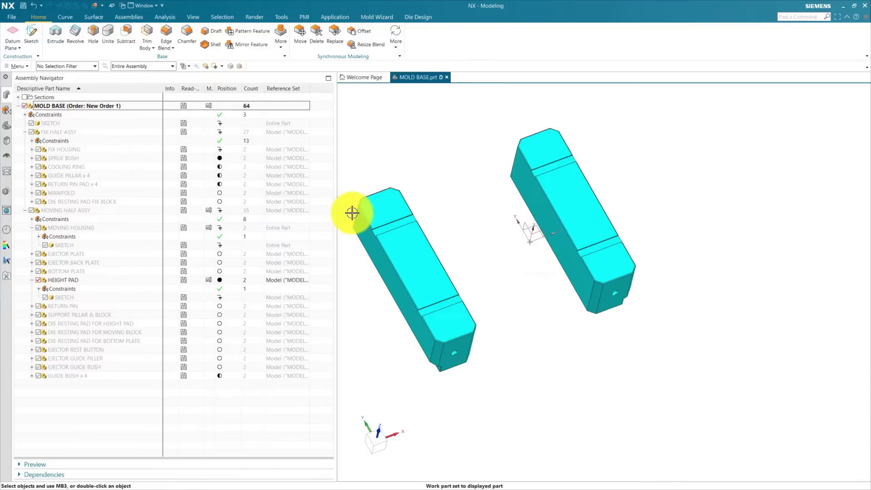
left_click(38, 228)
Step: Examine how the slotted height pads line up with the hole rows of MOVING HOUSING
scroll(356, 247, "up", 5)
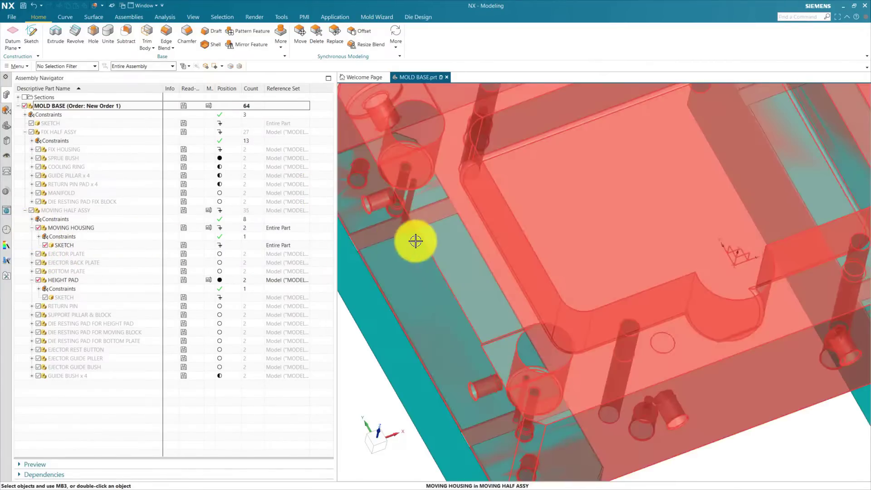
mouse_move(414, 239)
middle_mouse_down()
mouse_move(416, 266)
mouse_move(414, 243)
mouse_move(396, 280)
mouse_move(419, 255)
middle_mouse_up()
scroll(422, 255, "down", 2)
scroll(736, 467, "down", 2)
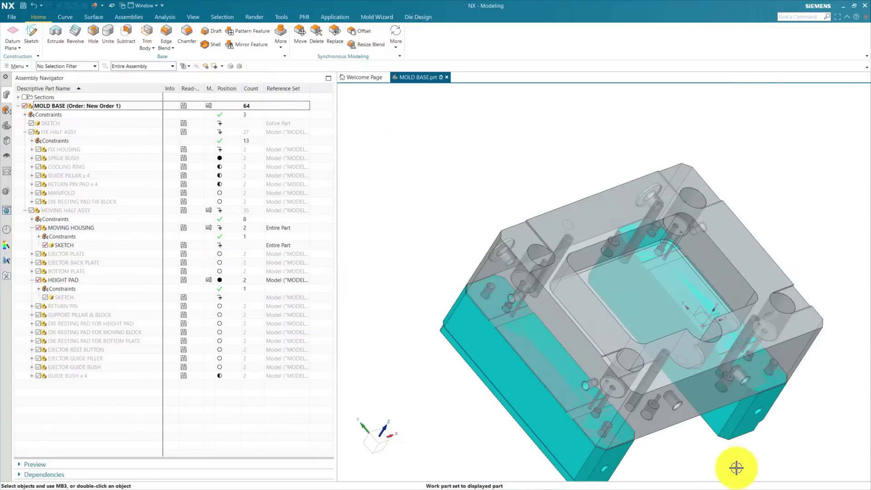
scroll(589, 336, "down", 3)
middle_click_drag(590, 335, 641, 360)
scroll(661, 395, "up", 5)
key("Home")
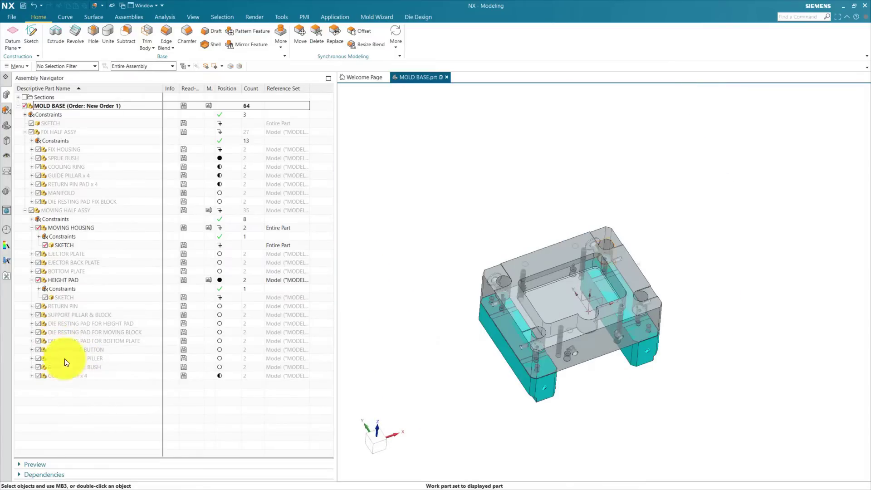
Step: Make BOTTOM PLATE the work part and link the housing sketch SKETCH_001 into it with WAVE Geometry Linker
double_click(66, 273)
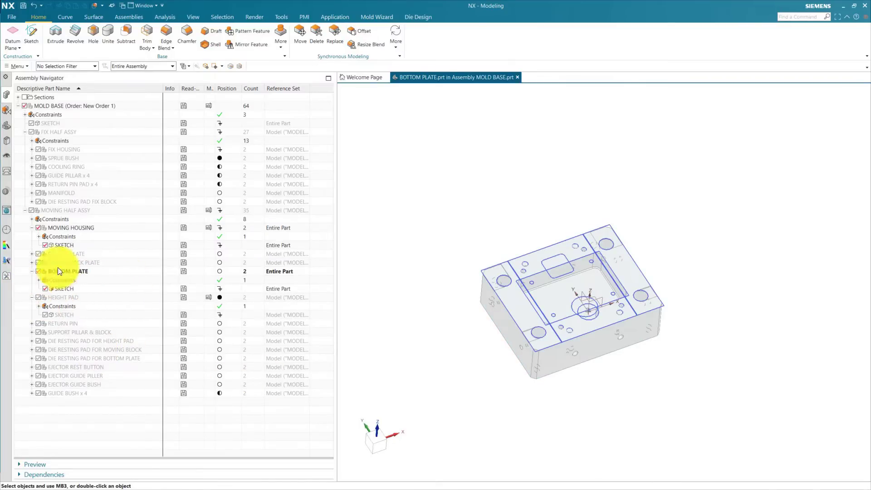
left_click(7, 126)
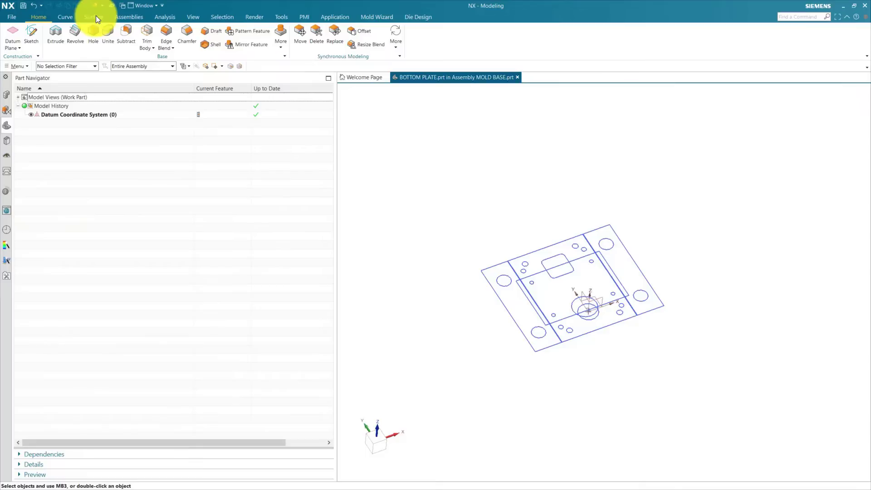
left_click(140, 17)
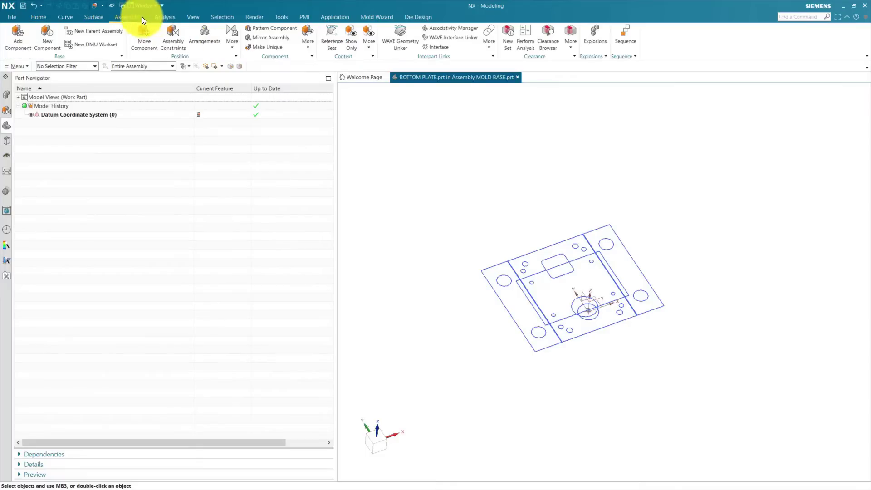
left_click(395, 34)
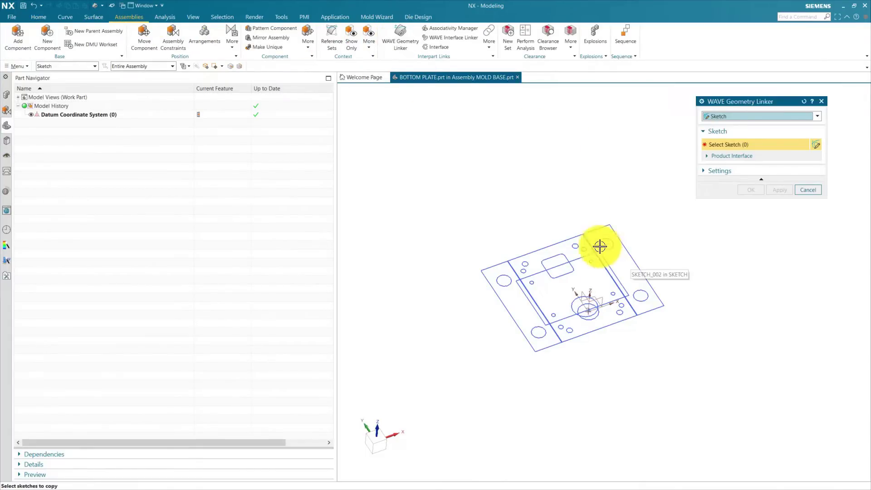
left_click(569, 239)
left_click(774, 103)
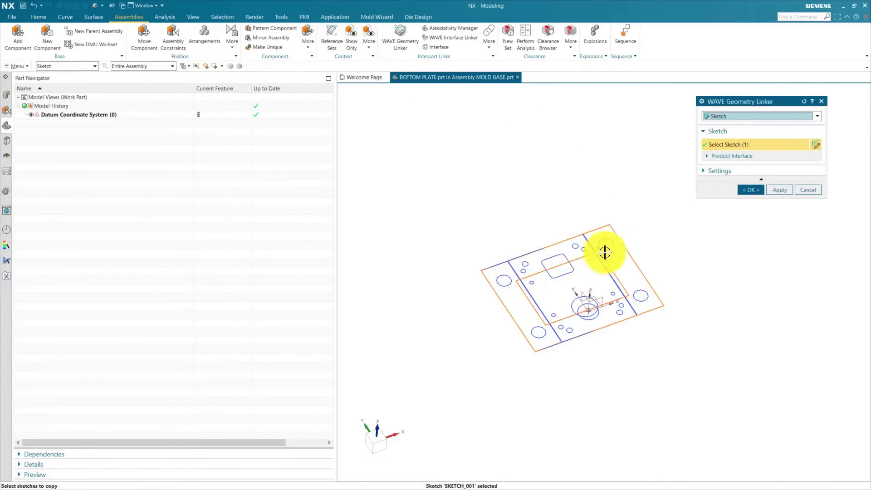
scroll(605, 281, "up", 2)
left_click(604, 322)
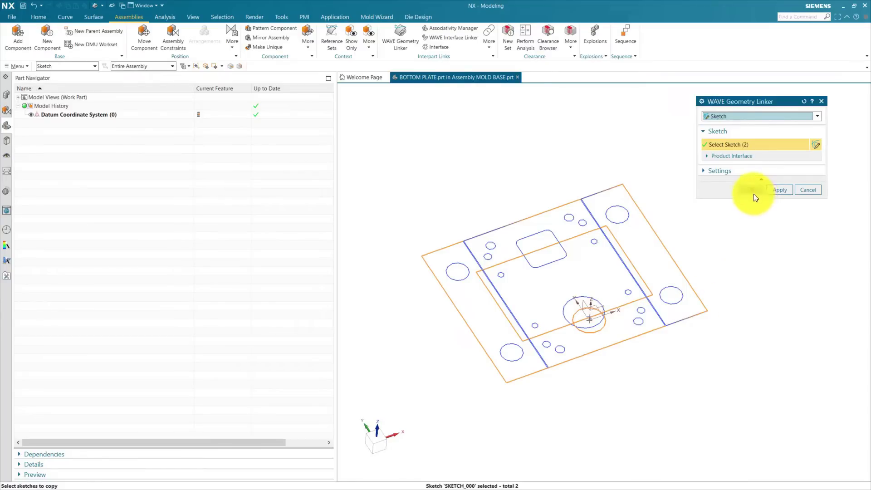
left_click(605, 325, "shift")
left_click(777, 190)
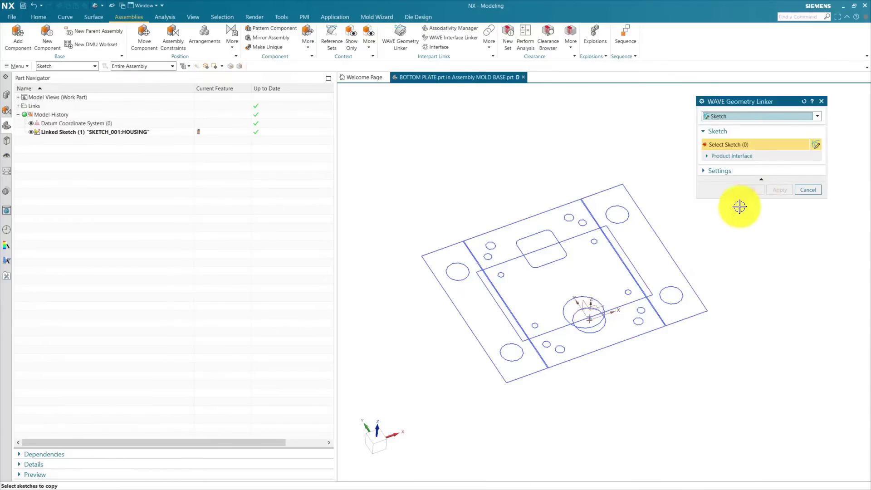
Step: Link the diffuser sketch SKETCH_000 into BOTTOM PLATE and close WAVE Geometry Linker
left_click(598, 328)
left_click(782, 192)
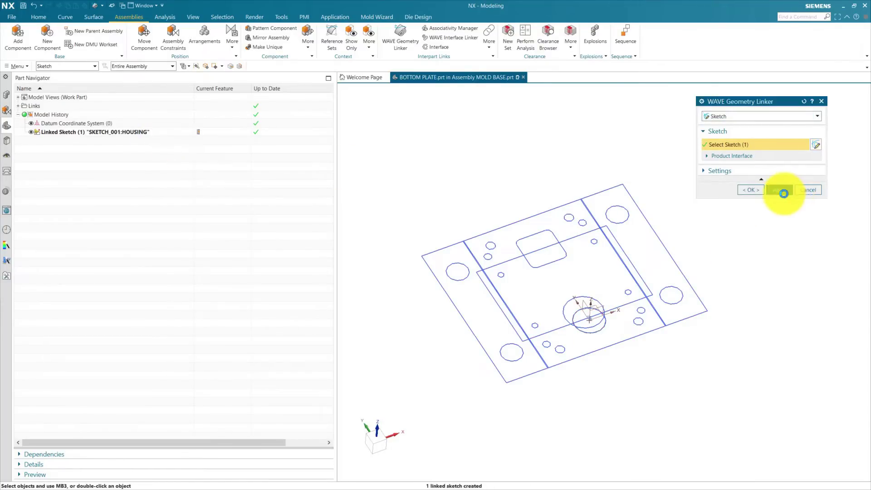
left_click(806, 191)
Step: Hide the SKETCH component under BOTTOM PLATE and show MOVING HOUSING as a reference
left_click(8, 98)
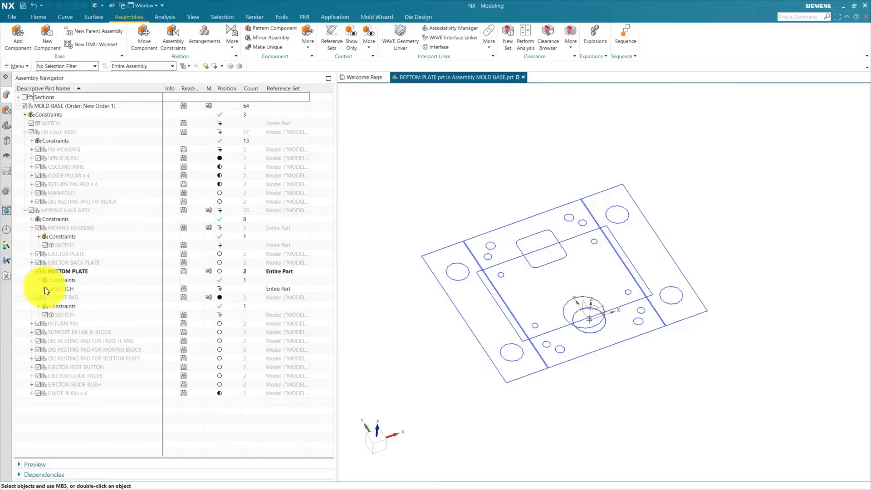
left_click(46, 289)
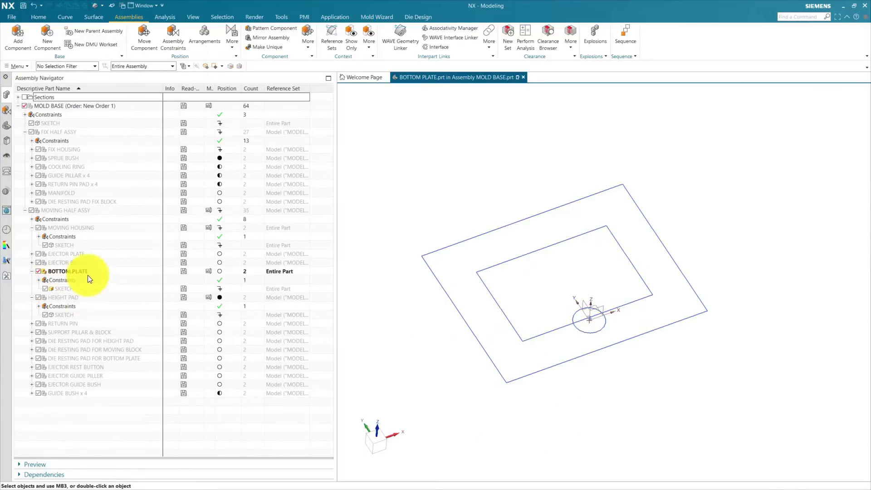
left_click(75, 273)
left_click(38, 228)
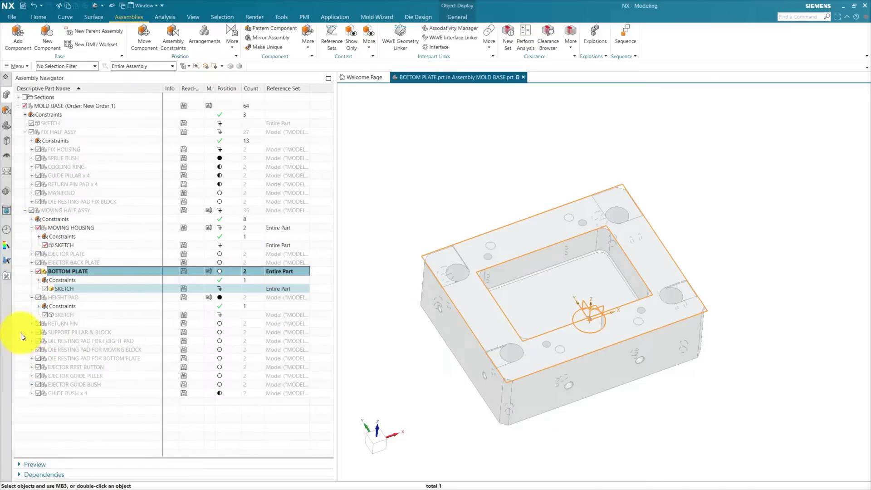
Step: Extrude the outer rectangle of the linked housing sketch 40 mm as a solid plate with no Boolean
left_click(7, 125)
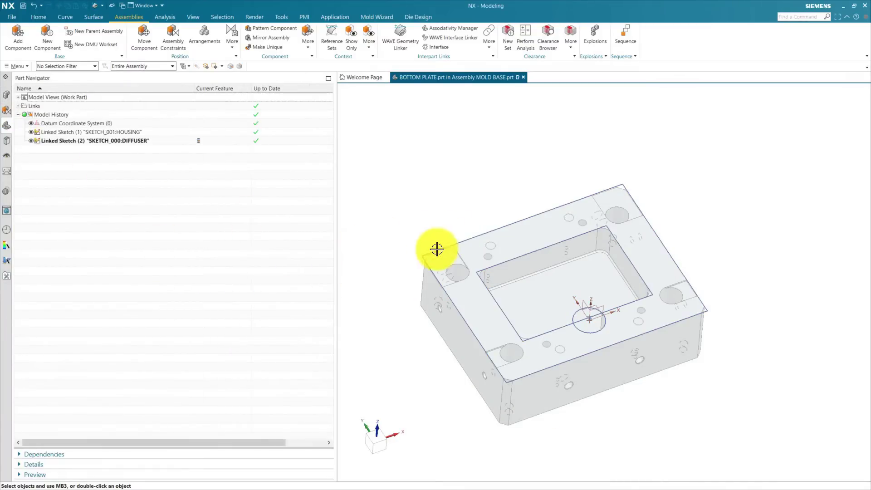
left_click(39, 17)
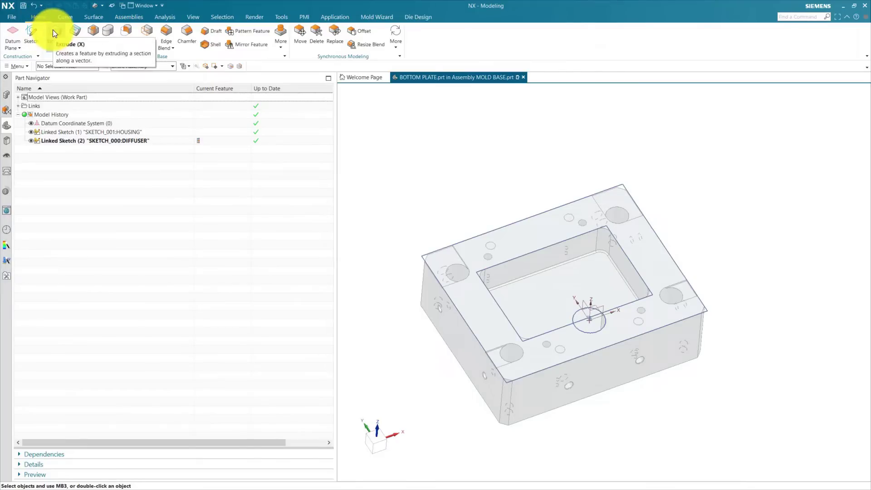
left_click(56, 33)
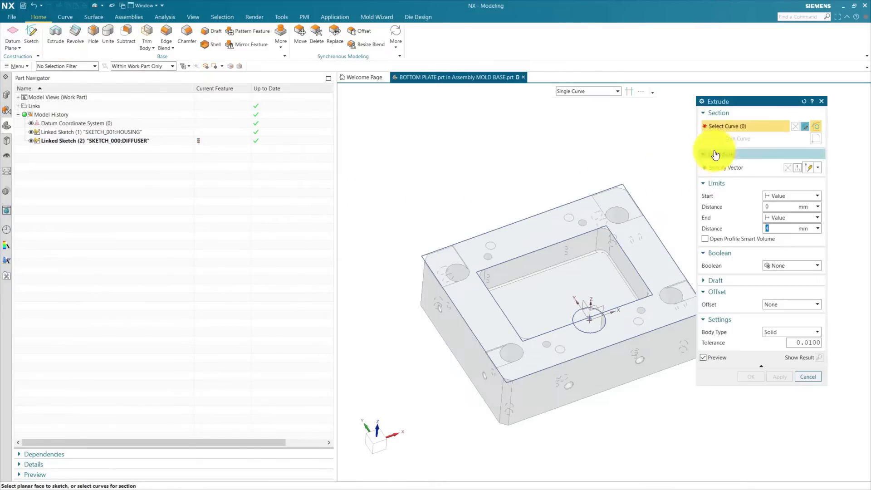
left_click(423, 254)
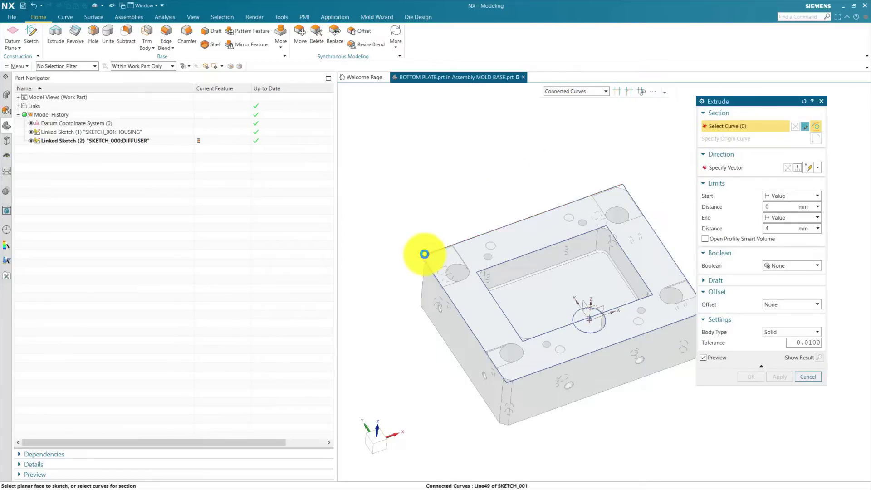
type("120")
key("Return")
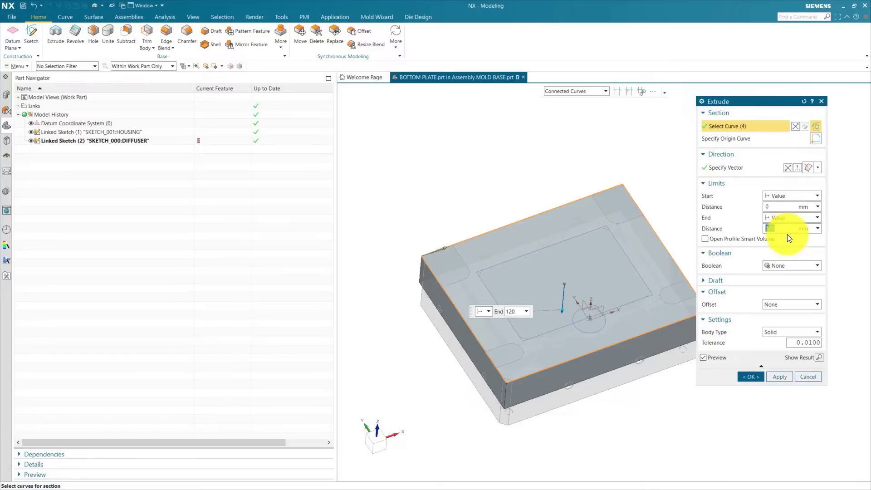
type("40")
key("Return")
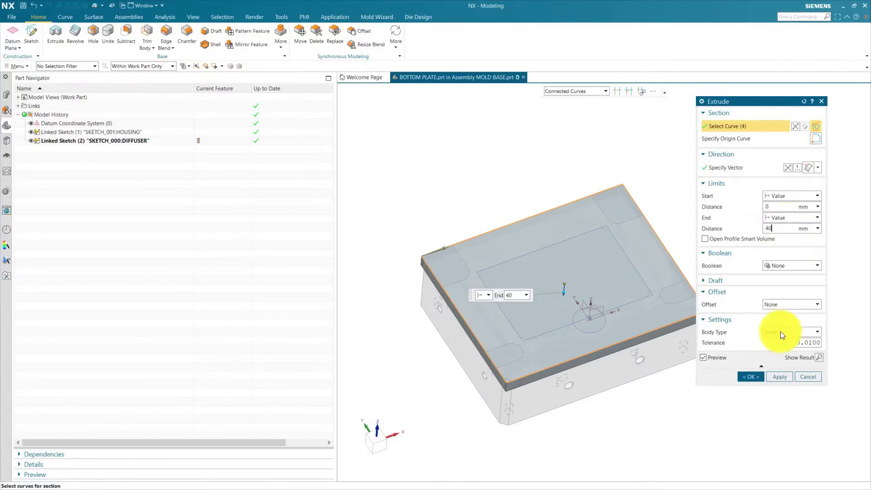
middle_click(622, 210)
Step: Compare the new bottom plate with MOVING HOUSING from the underside, leaving MOVING HOUSING hidden
left_click(6, 95)
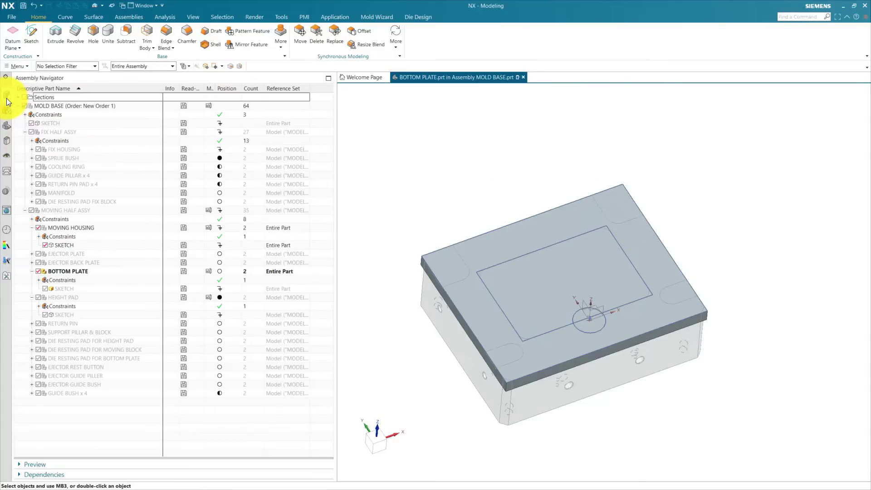
left_click(38, 228)
left_click(435, 218)
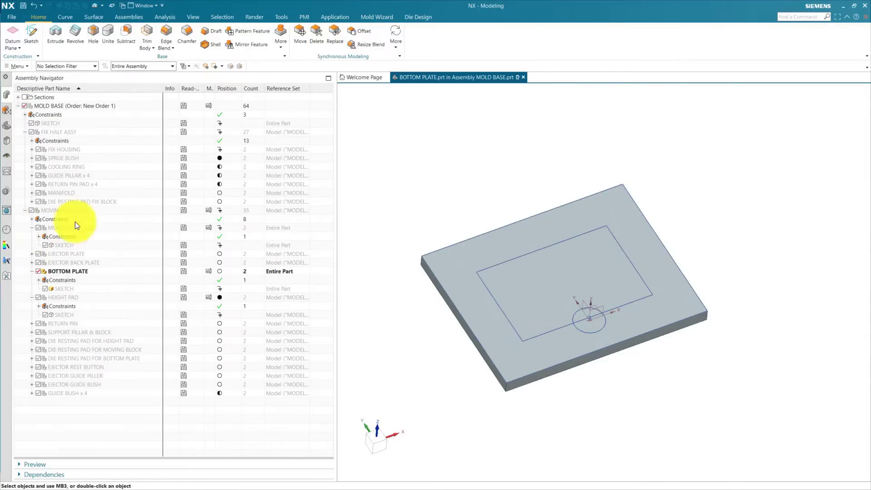
left_click(39, 227)
middle_click_drag(497, 376, 454, 268)
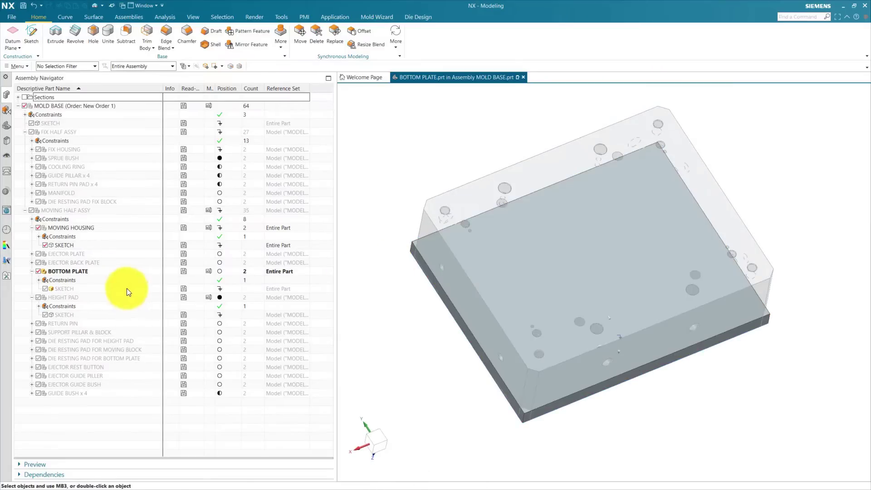
left_click(39, 227)
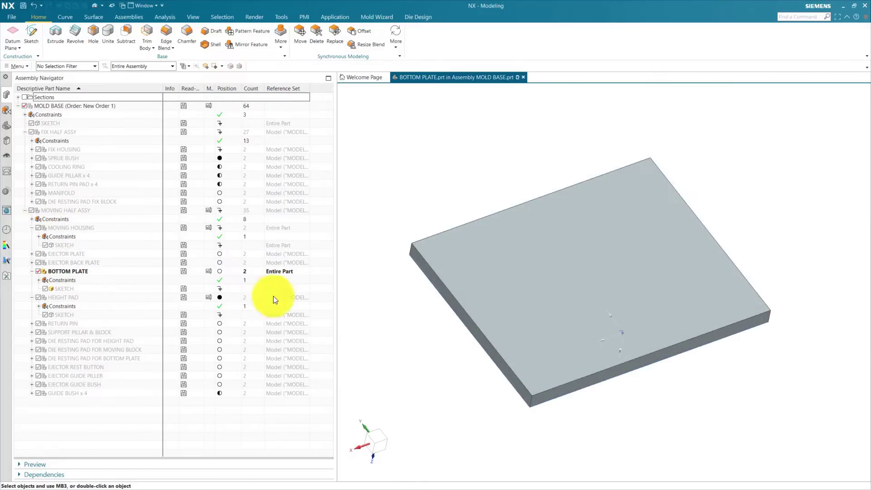
Step: Start a Hole on the bottom plate and open a position sketch on its large flat face
left_click(9, 128)
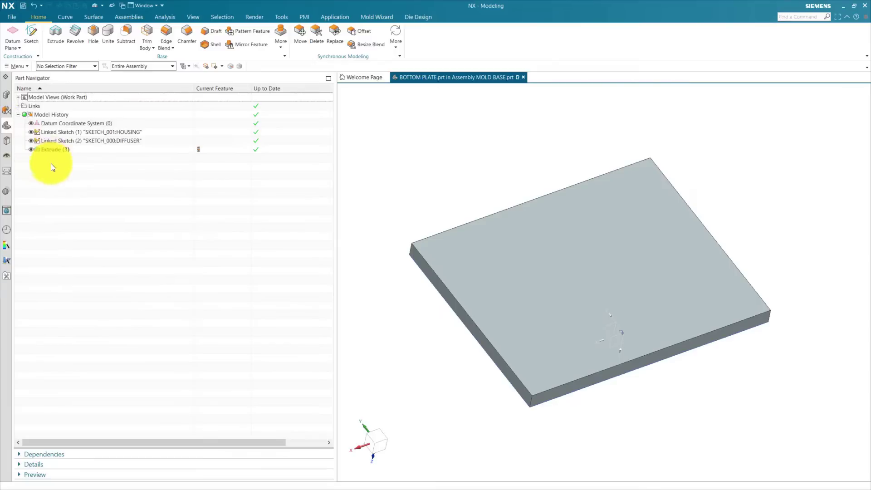
left_click(92, 36)
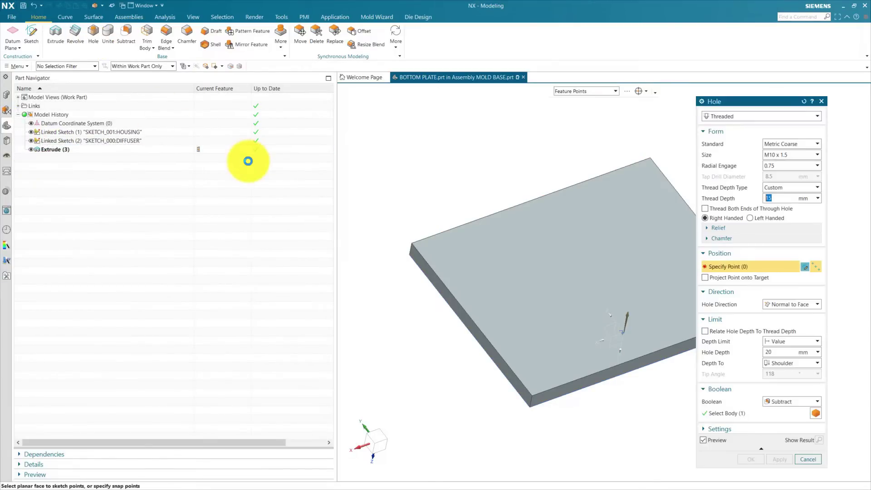
left_click(554, 248)
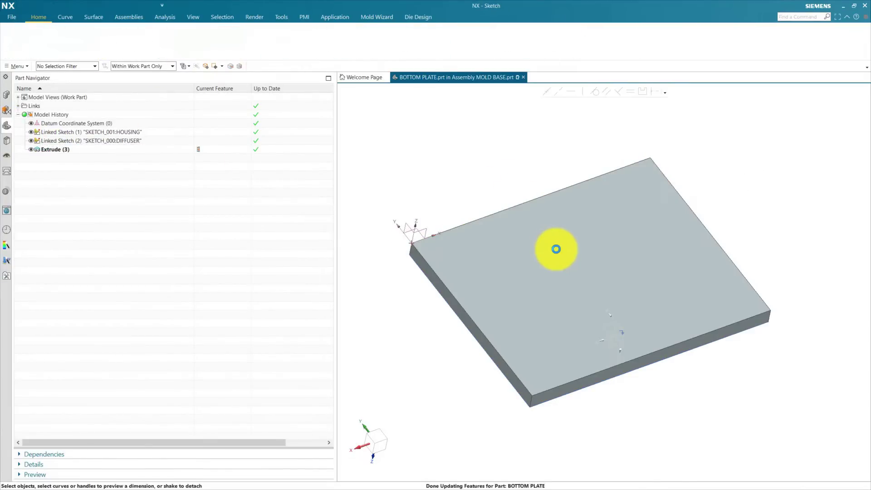
left_click(807, 149)
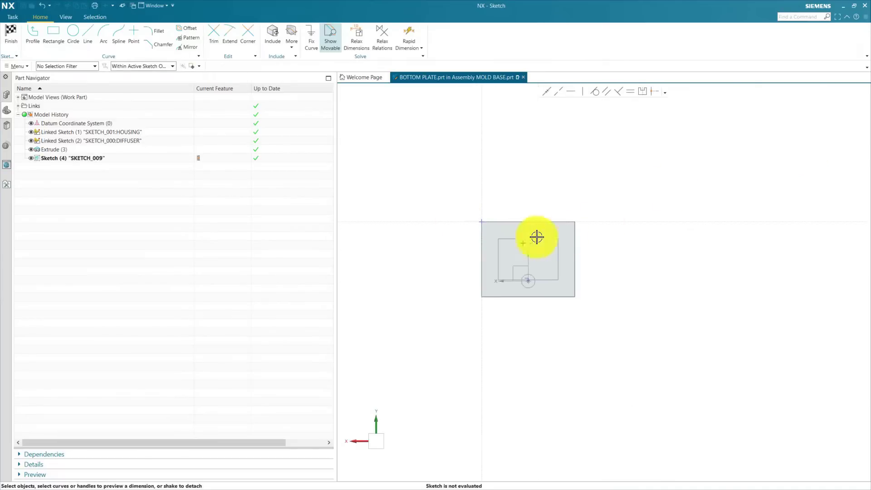
Step: Place eight sketch points on the plate face, four along the left edge and four along the right edge
left_click(134, 31)
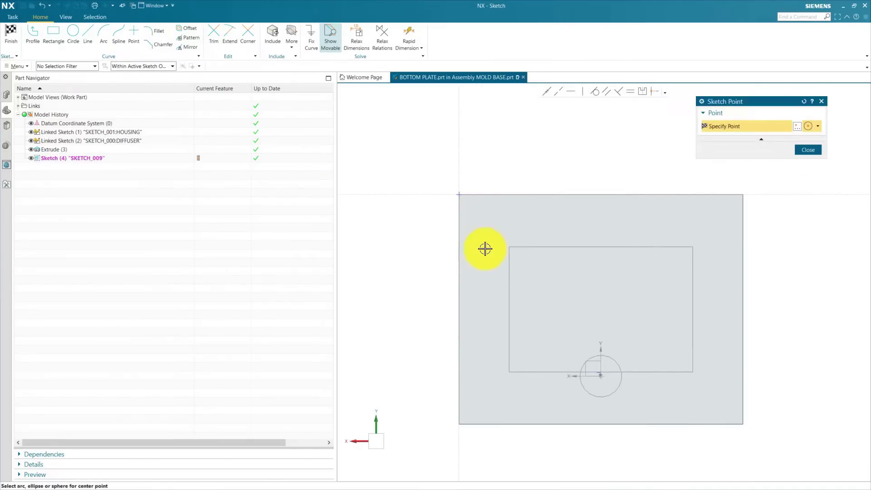
left_click(819, 127)
left_click(810, 135)
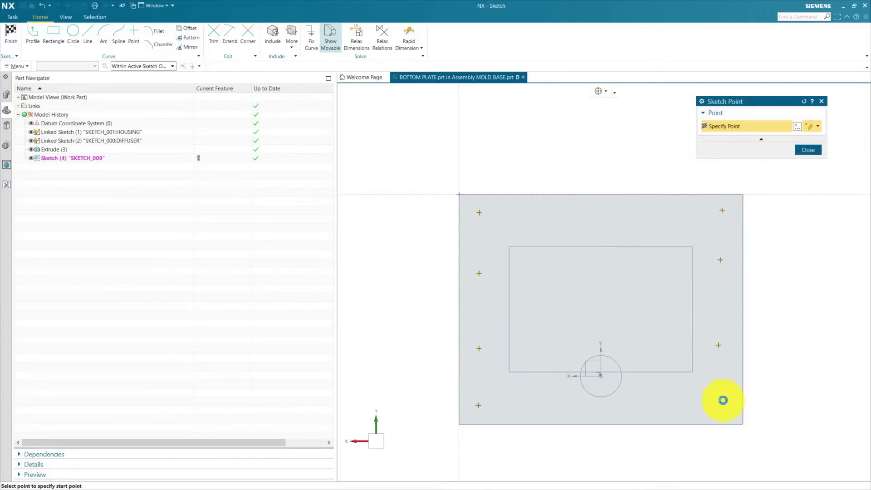
left_click(723, 400)
middle_click(726, 363)
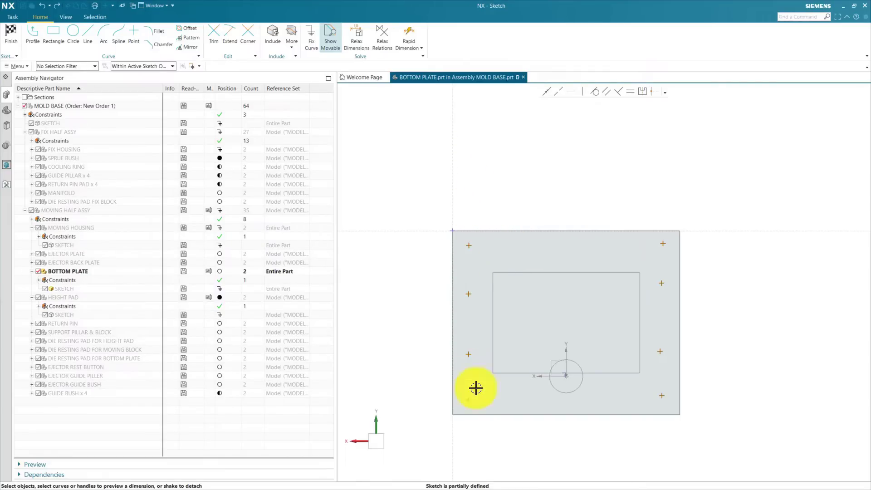
Step: Include the plate's four outer edges in the hole position sketch as reference curves
left_click(273, 38)
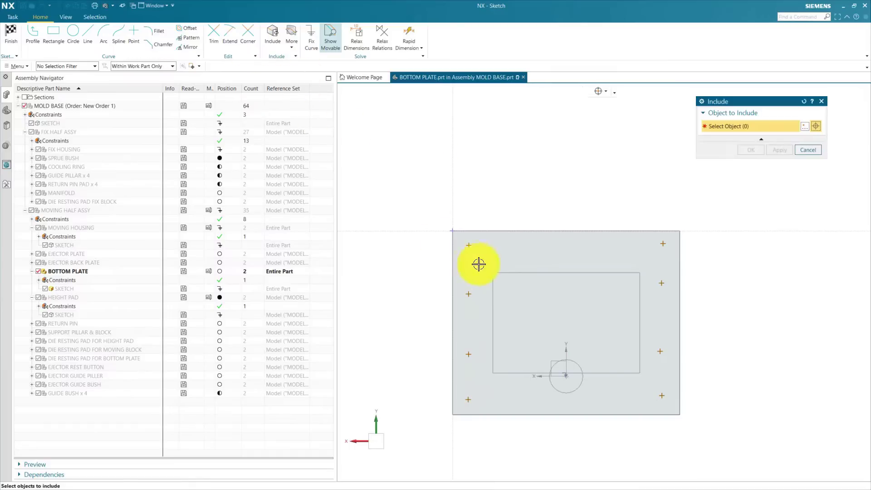
left_click(452, 260)
left_click(679, 303)
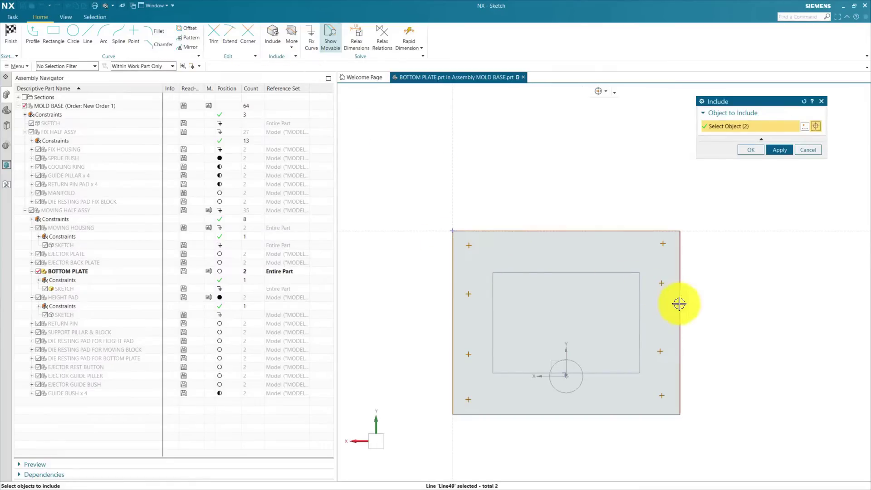
left_click(624, 415)
left_click(521, 230)
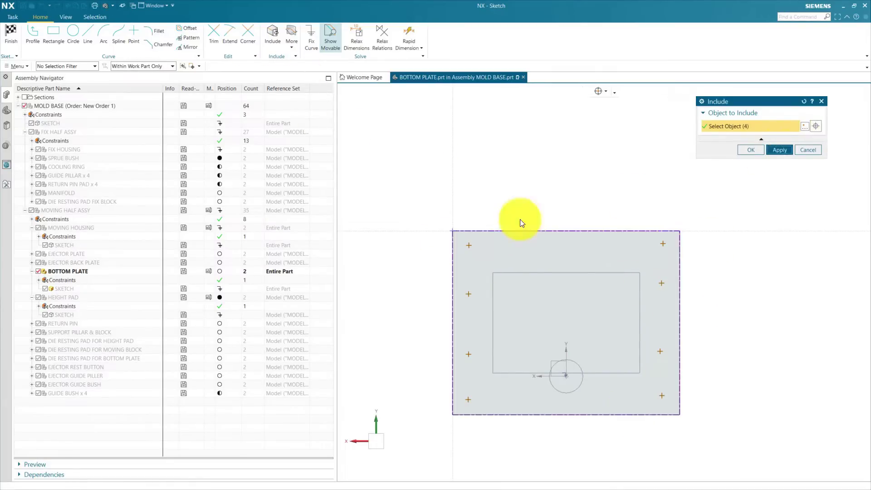
left_click(806, 150)
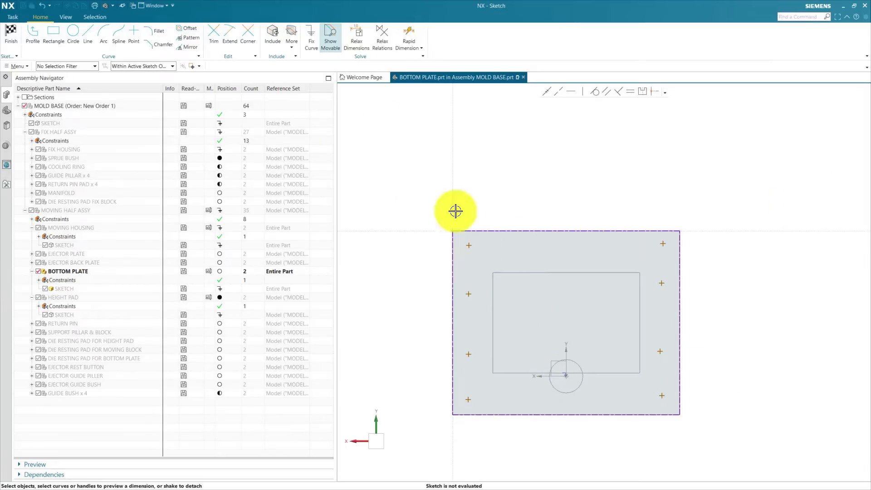
Step: Dimension the upper-left point 50 mm from the plate's top edge and 85 mm from its left edge
left_click(400, 237)
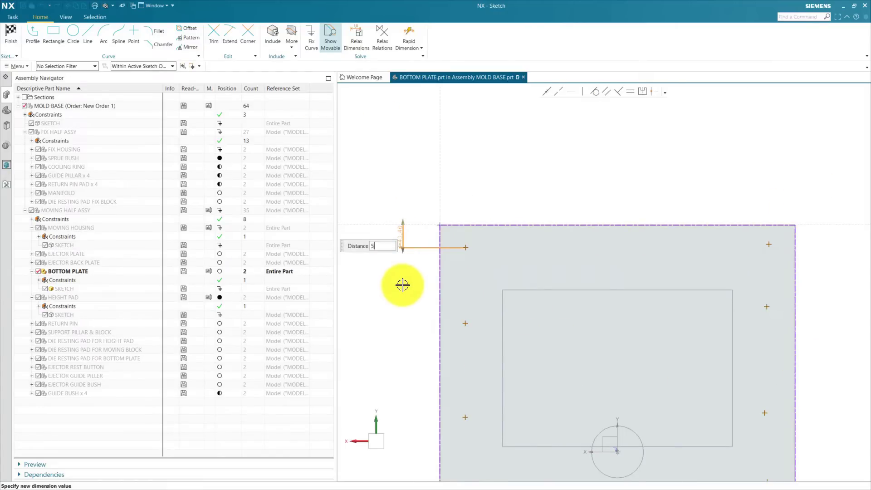
key("Return")
scroll(503, 255, "down", 1)
left_click(452, 278)
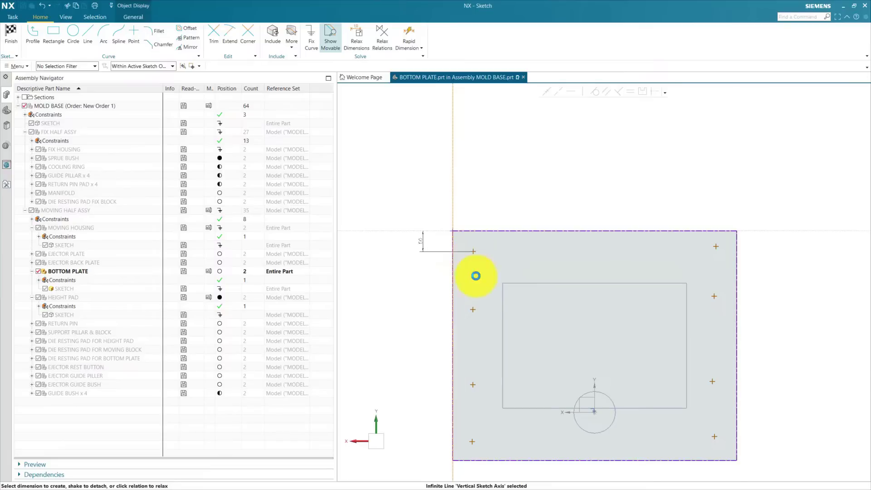
left_click(522, 193)
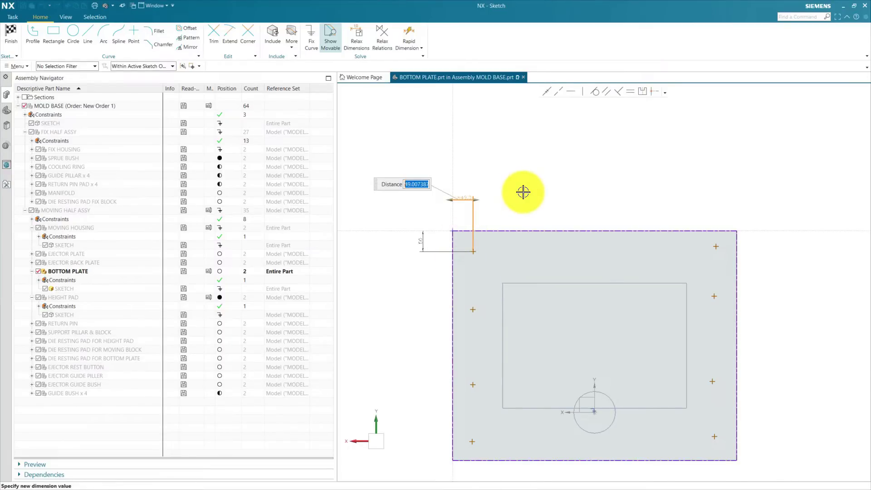
type("85")
key("Return")
scroll(476, 200, "up", 1)
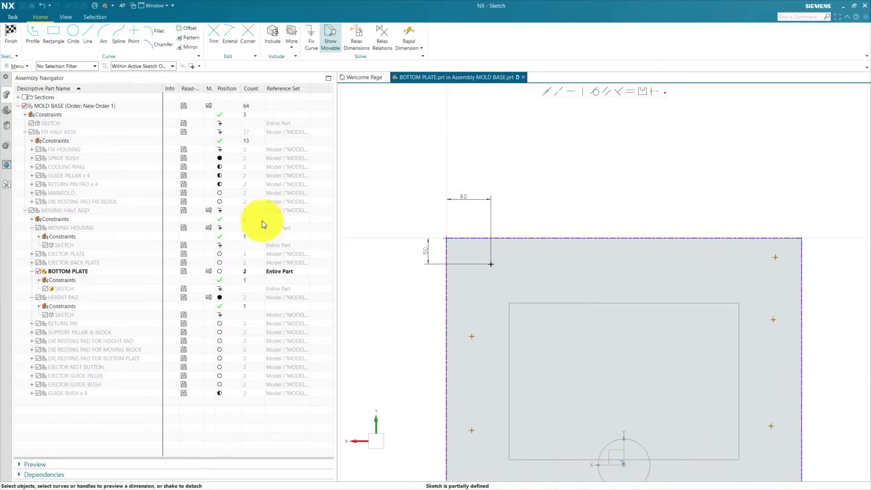
Step: Check the points against HEIGHT PAD, leaving it hidden, and enlarge the sketch dimension text
left_click(39, 298)
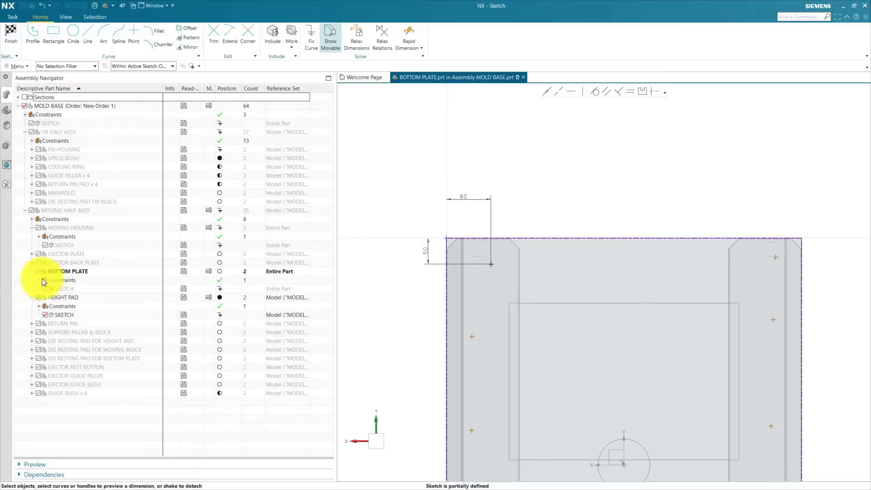
left_click(40, 297)
left_click(439, 29)
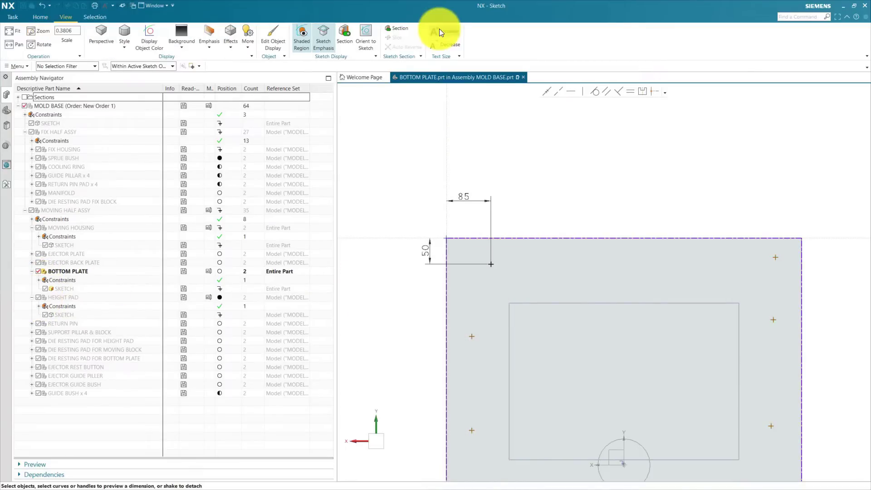
left_click(439, 29)
left_click(439, 29)
scroll(477, 186, "down", 1)
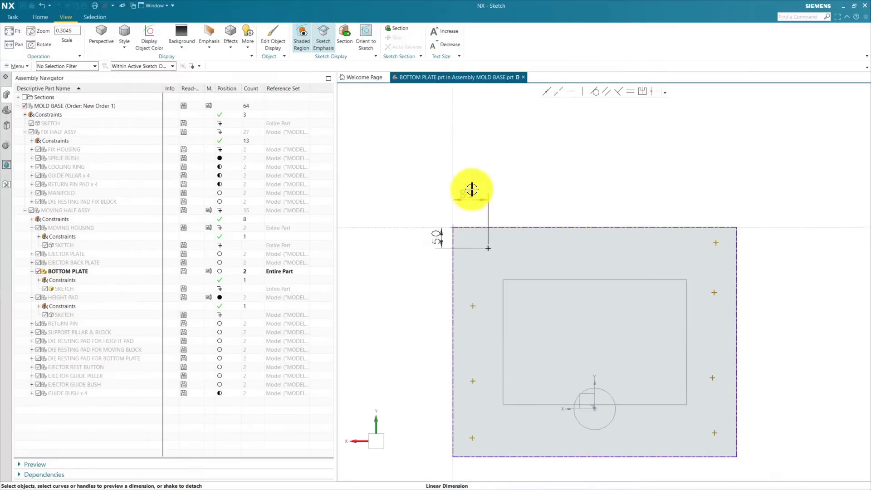
left_click(429, 239)
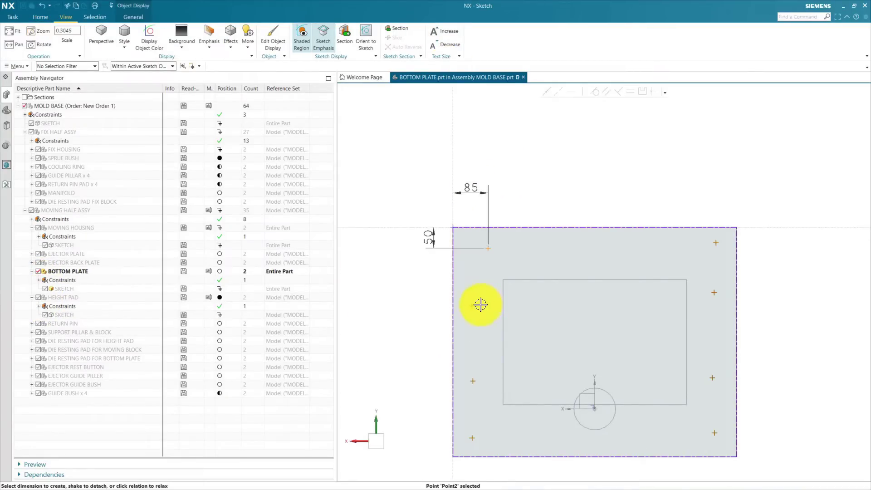
Step: Dimension the second left point 150 mm below the upper-left point and 85 mm from the plate's left edge
left_click(480, 302)
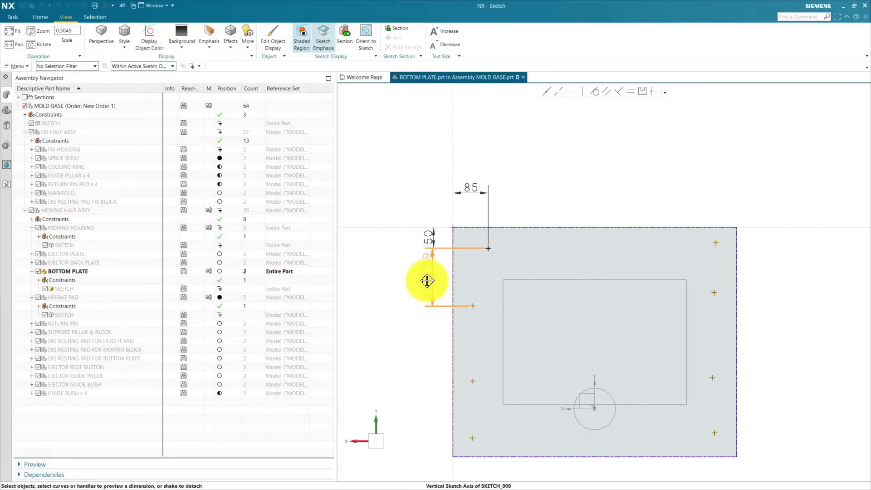
left_click(424, 315)
type("150")
key("Return")
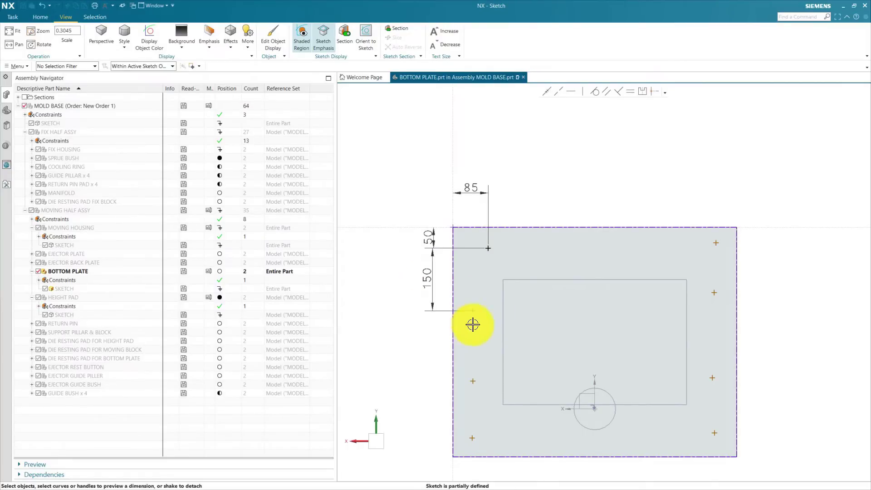
left_click(481, 301)
left_click_drag(480, 299, 559, 275)
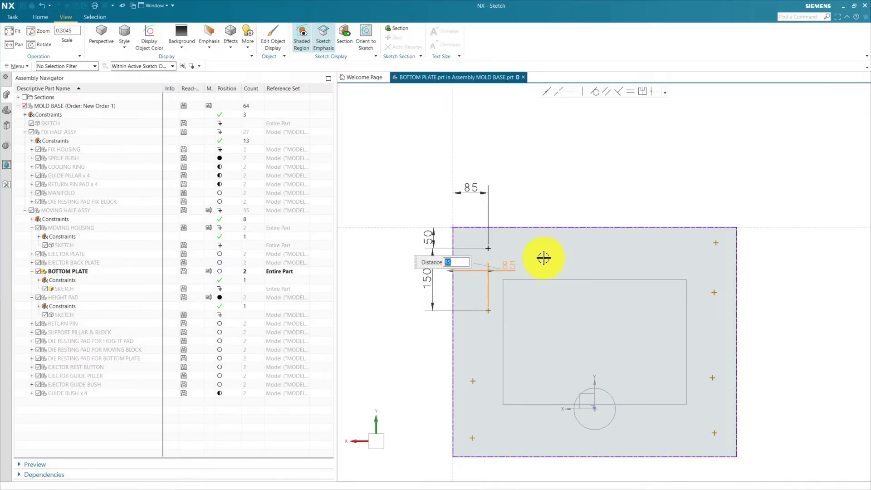
type("85")
key("Return")
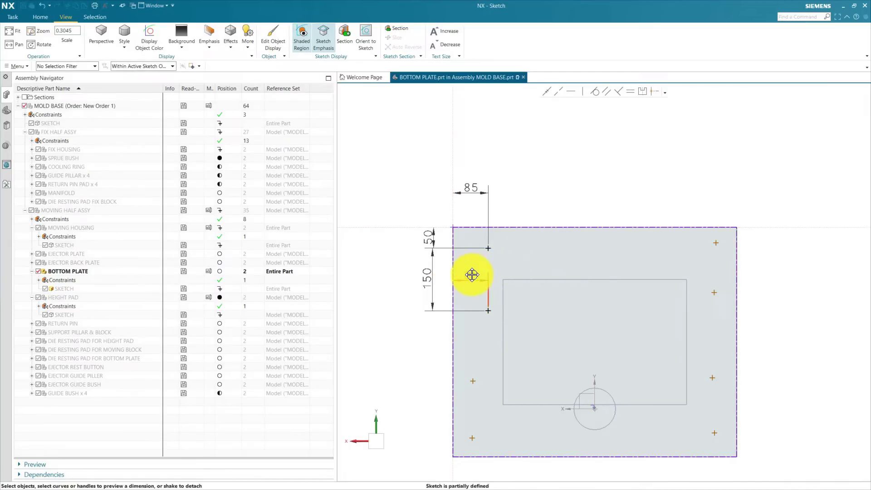
left_click_drag(470, 190, 468, 202)
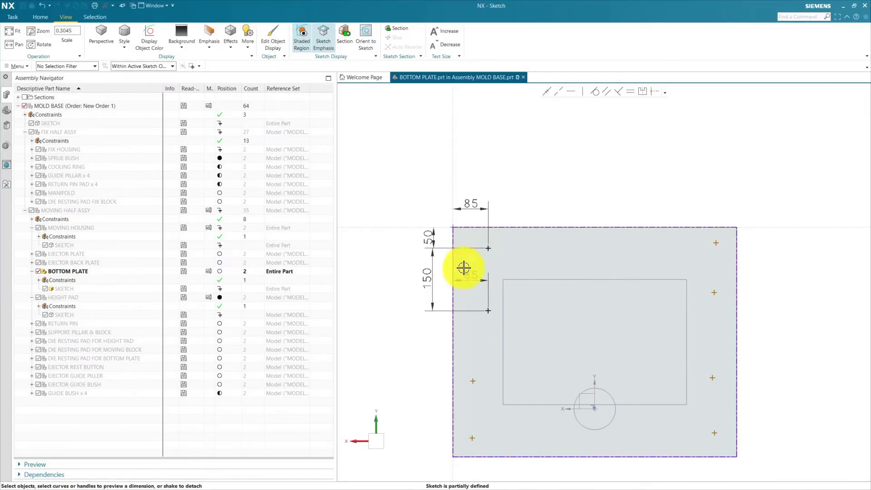
Step: Dimension the two lower left points 85 mm from the plate's left edge
left_click(453, 309)
left_click(472, 381)
left_click(498, 343)
type("85")
key("Return")
left_click(453, 368)
left_click(459, 419)
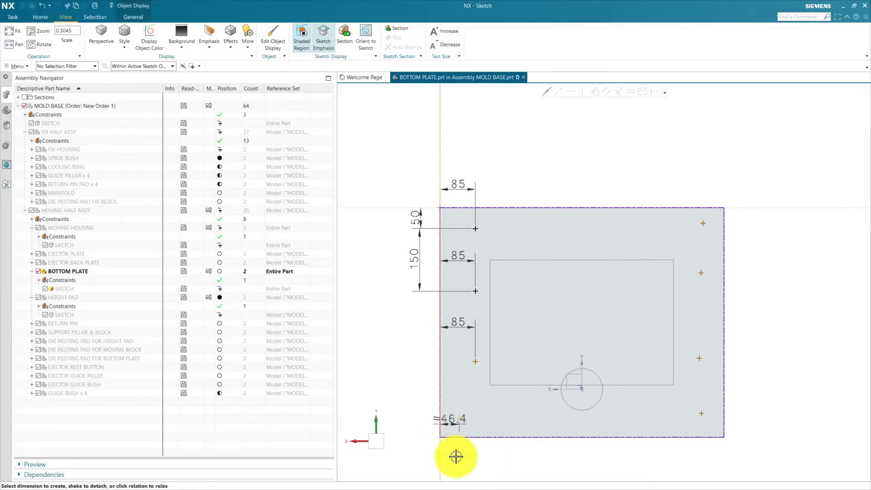
left_click(475, 458)
scroll(475, 458, "up", 1)
type("85")
key("Return")
Step: Set the lower-left point 50 mm from the plate's bottom edge and 150 mm from the point above it
left_click(459, 388)
left_click(471, 364)
left_click(390, 428)
type("50")
key("Return")
left_click(470, 362)
left_click(394, 373)
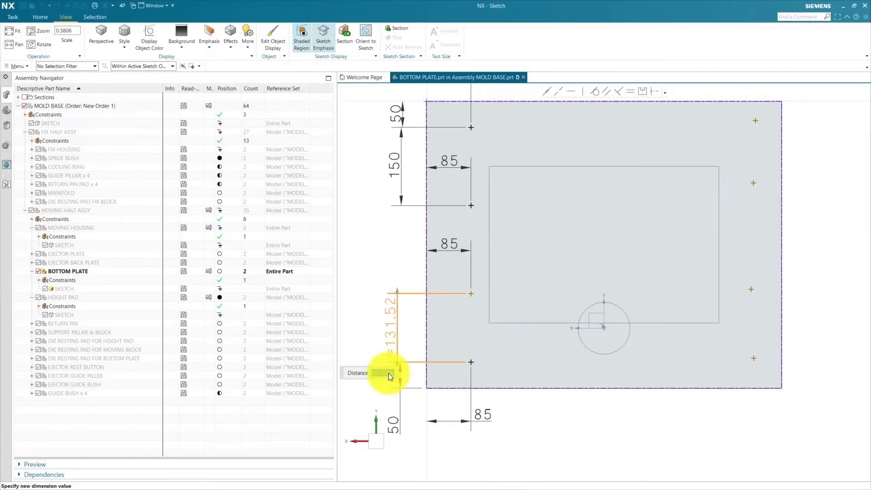
type("150")
key("Return")
Step: Dimension the two upper right points 85 mm from the plate's right edge
scroll(640, 178, "up", 1)
left_click(615, 194)
left_click(626, 157)
type("85")
key("Return")
scroll(633, 206, "down", 1)
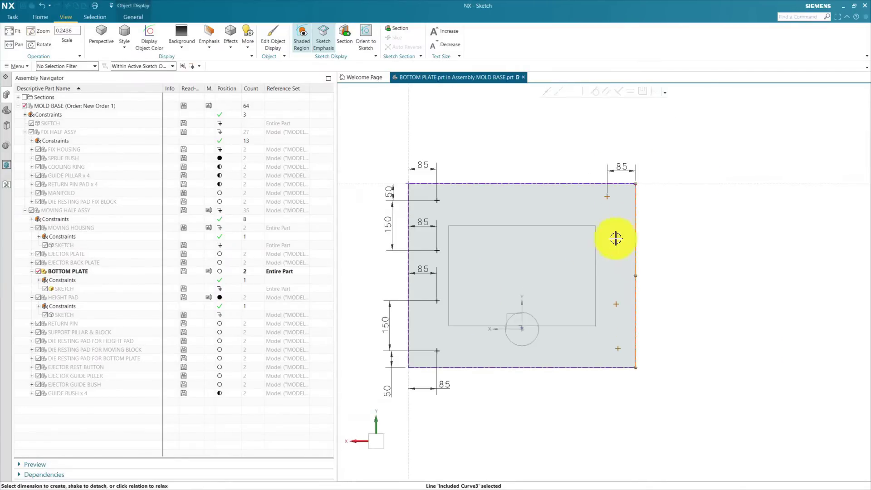
left_click(616, 237)
type("85")
key("Return")
Step: Dimension the two lower right points 85 mm from the plate's right edge
type("85")
key("Return")
scroll(660, 301, "up", 1)
scroll(660, 302, "down", 1)
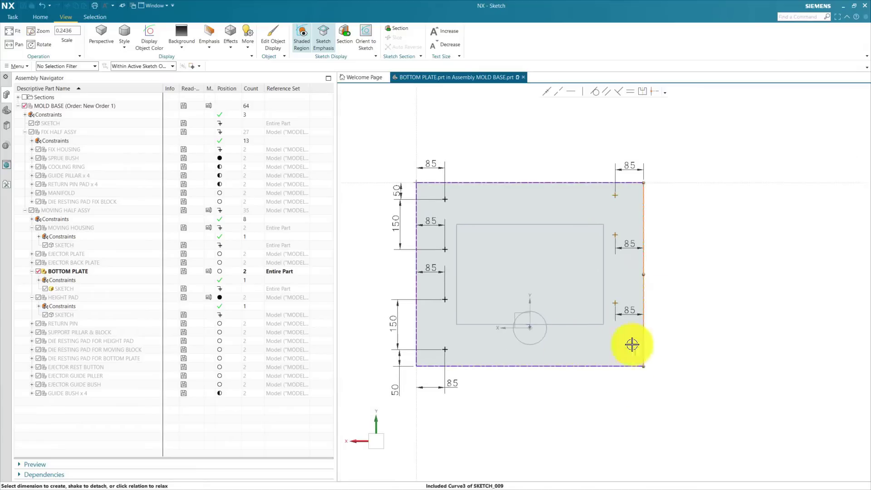
left_click(626, 347)
left_click(636, 385)
type("85")
key("Return")
Step: Set the upper-right point 50 mm from the plate's top edge and 150 mm from the point below it
left_click(604, 184)
left_click(615, 195)
left_click(670, 214)
type("50")
key("Return")
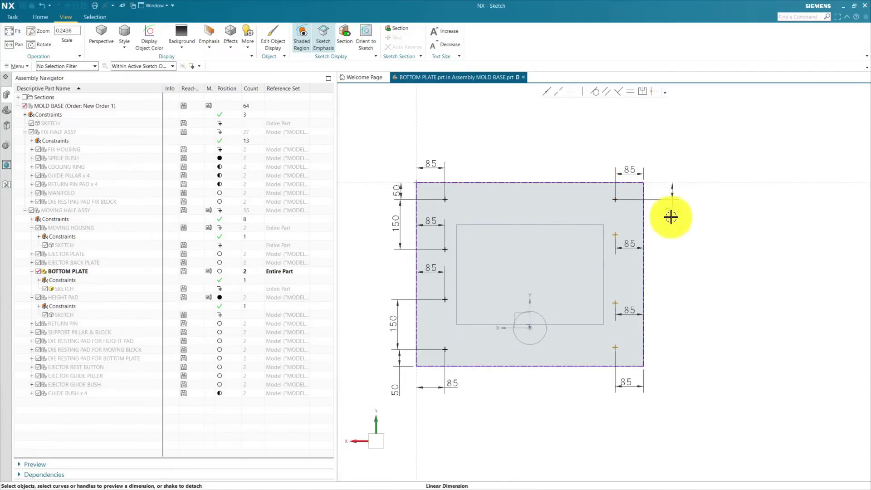
left_click(615, 199)
left_click(615, 235)
left_click(677, 247)
type("150")
key("Return")
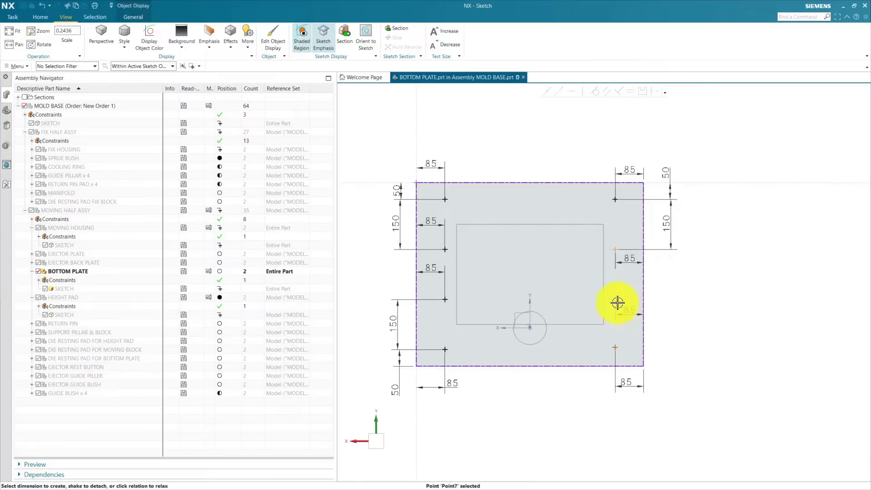
Step: Set the lower-right point 50 mm from the plate's bottom edge and 150 mm from the point above it
left_click(617, 336)
left_click(673, 342)
type("50")
key("Return")
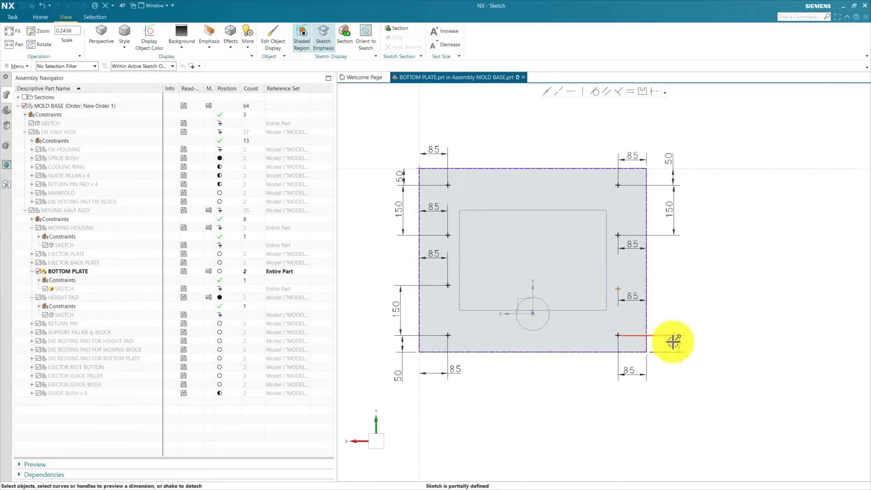
left_click(618, 288)
left_click(675, 312)
type("150")
key("Return")
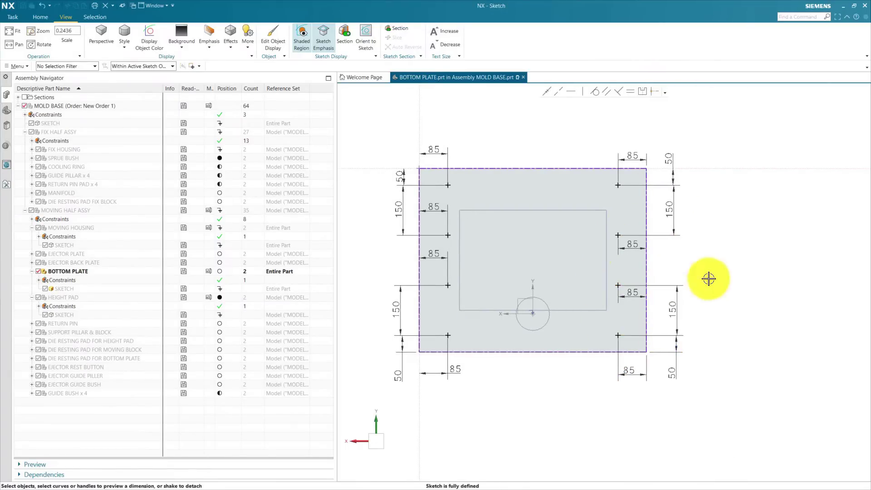
Step: Finish the point sketch and set the new holes to the Counterbored type with the Screw Clearance hole size
scroll(407, 135, "up", 1)
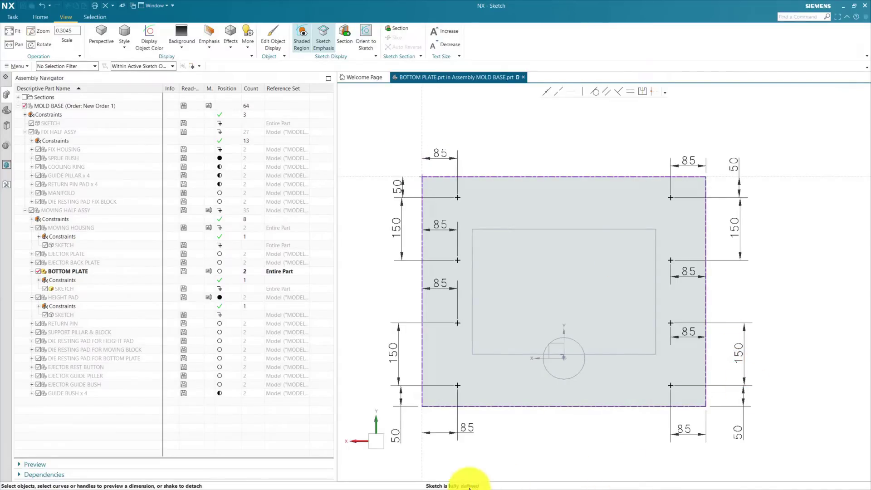
left_click(40, 17)
left_click(12, 34)
left_click(746, 117)
left_click(748, 134)
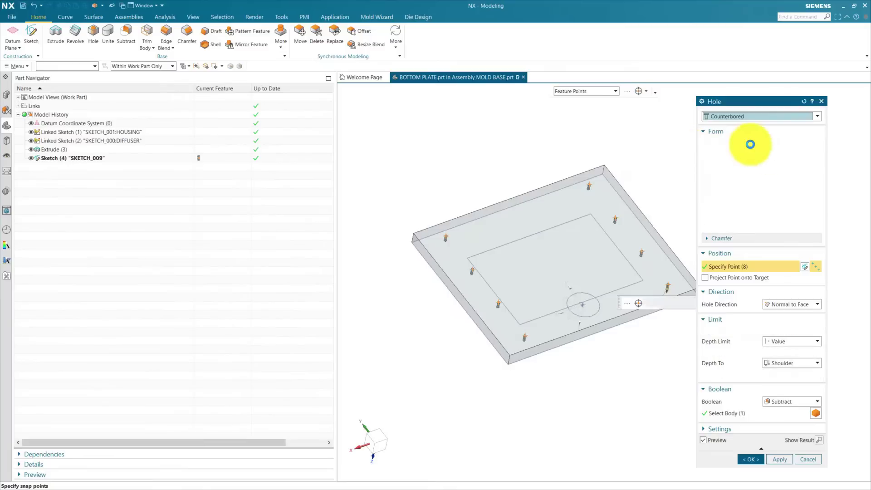
left_click(778, 145)
left_click(781, 160)
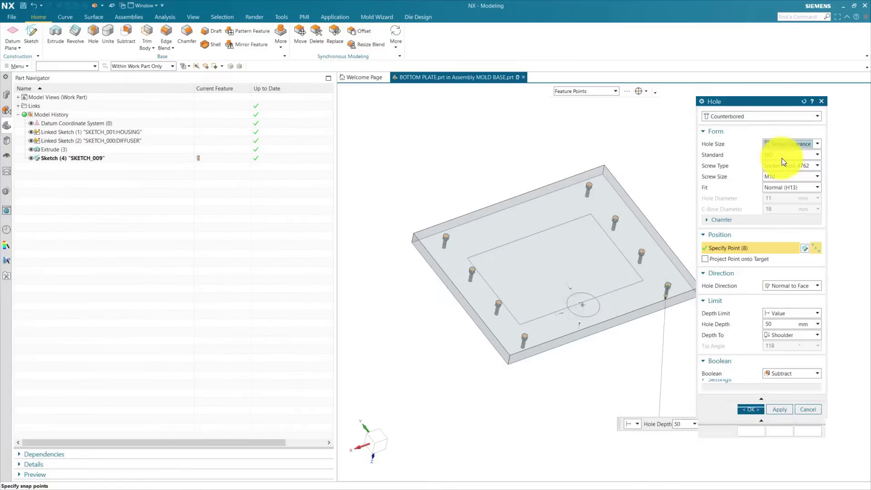
Step: Choose M20 screws with a Custom fit: 21 mm hole diameter, 32 mm counterbore diameter and 25 mm counterbore depth
left_click(779, 175)
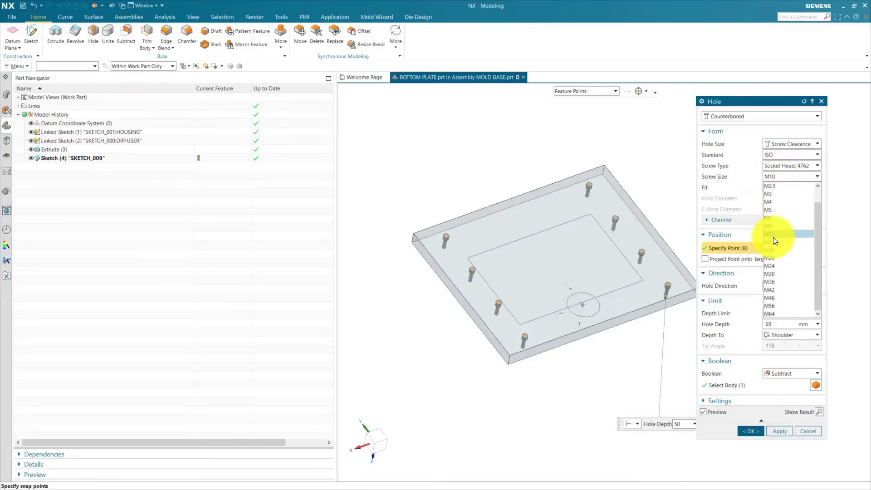
left_click(771, 252)
left_click(780, 188)
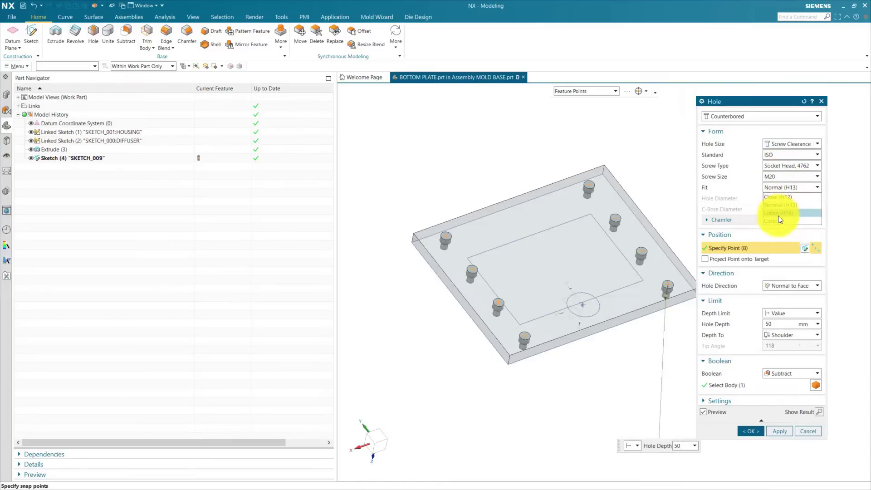
left_click(779, 221)
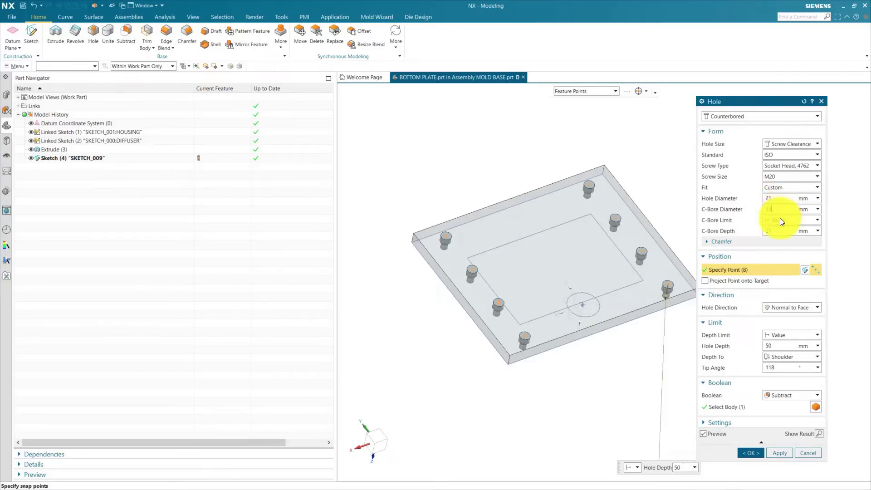
double_click(780, 229)
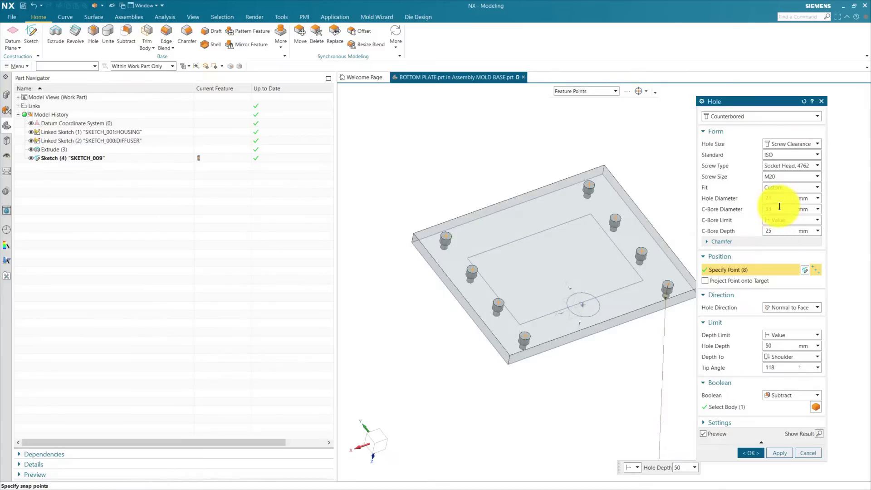
Step: Set the depth limit to Through Body and create the eight M20 counterbored holes
left_click(780, 335)
left_click(779, 366)
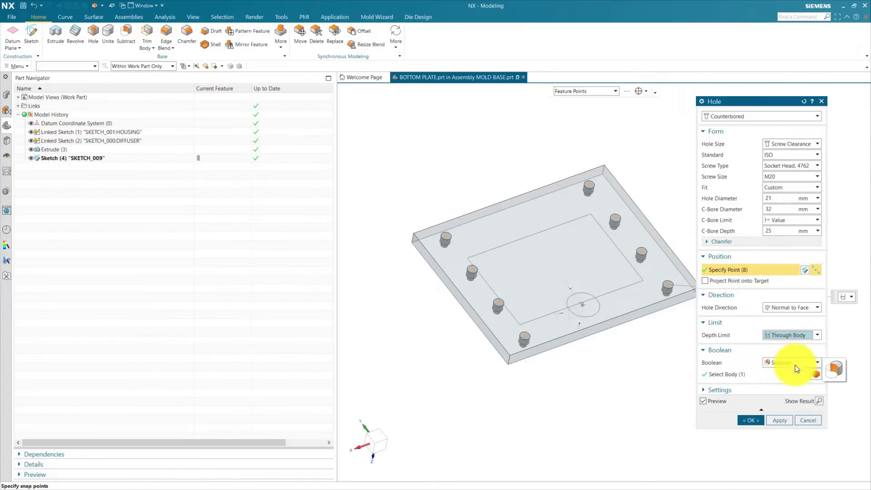
left_click(750, 420)
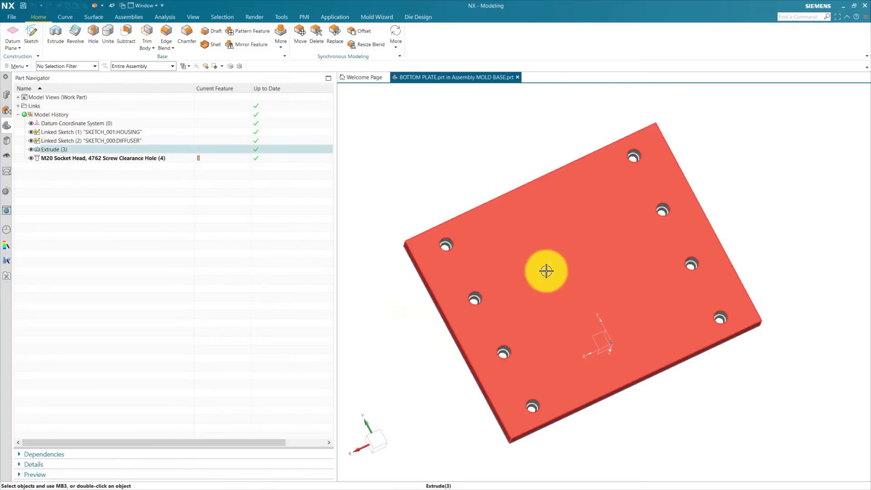
Step: Start another Hole on the bottom plate's face and delete the automatically placed point from its sketch
left_click(6, 94)
left_click(6, 125)
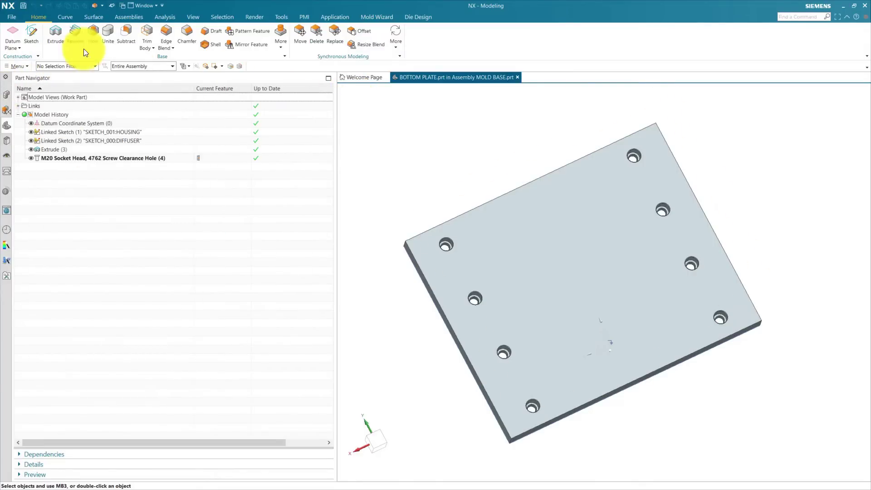
left_click(97, 44)
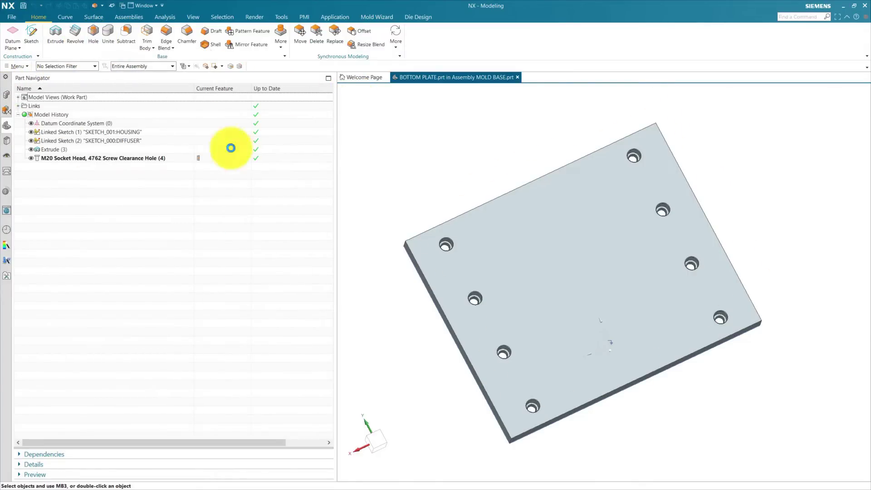
left_click(504, 263)
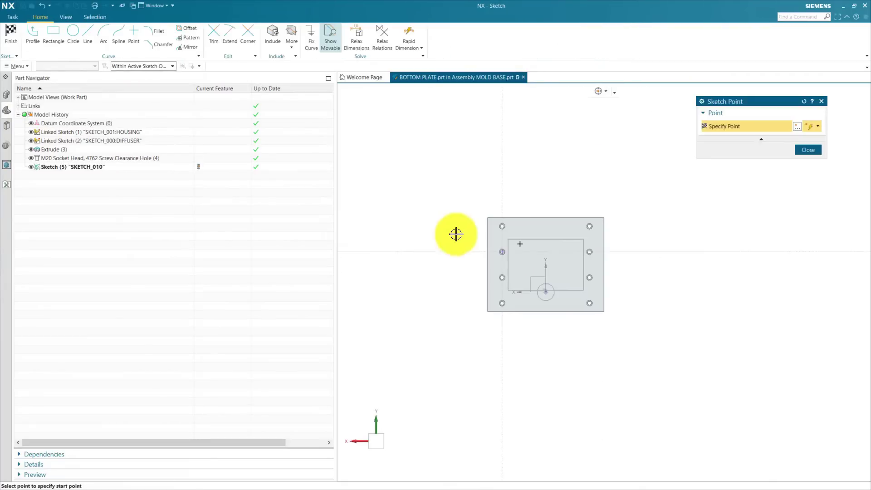
left_click(808, 151)
scroll(539, 238, "up", 3)
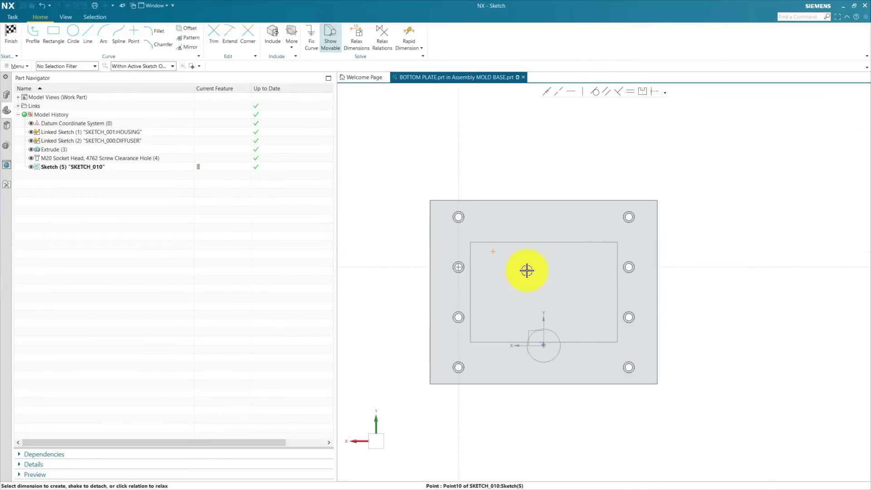
key("Delete")
Step: Place six sketch points on the plate, three near each side between the existing holes
left_click(136, 33)
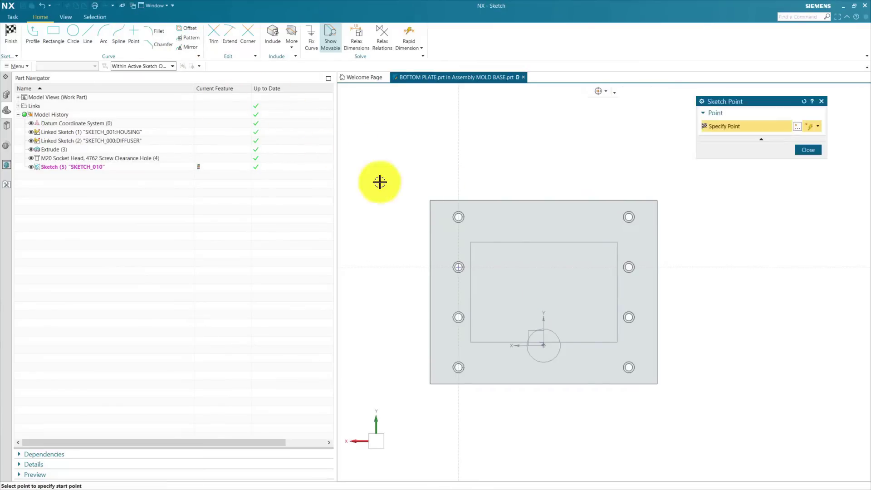
scroll(379, 181, "up", 3)
scroll(398, 185, "down", 5)
scroll(431, 322, "up", 3)
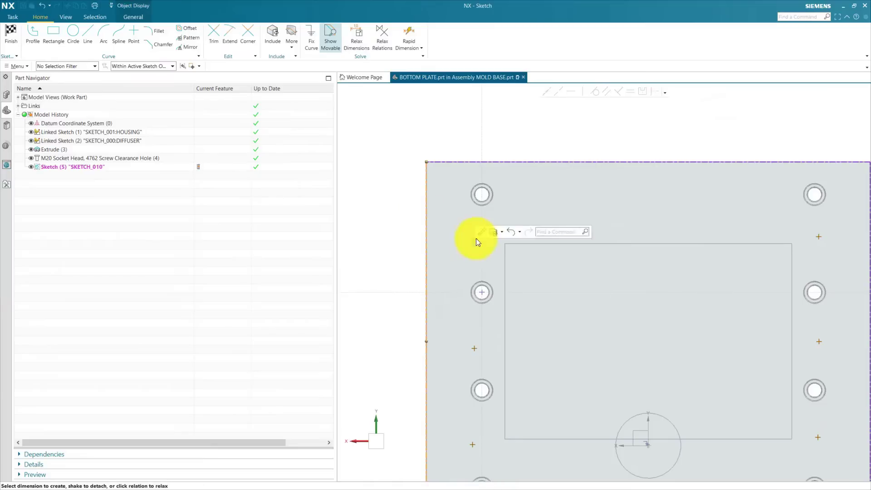
Step: Dimension the upper-left point 85 mm from the plate's left edge
left_click(499, 137)
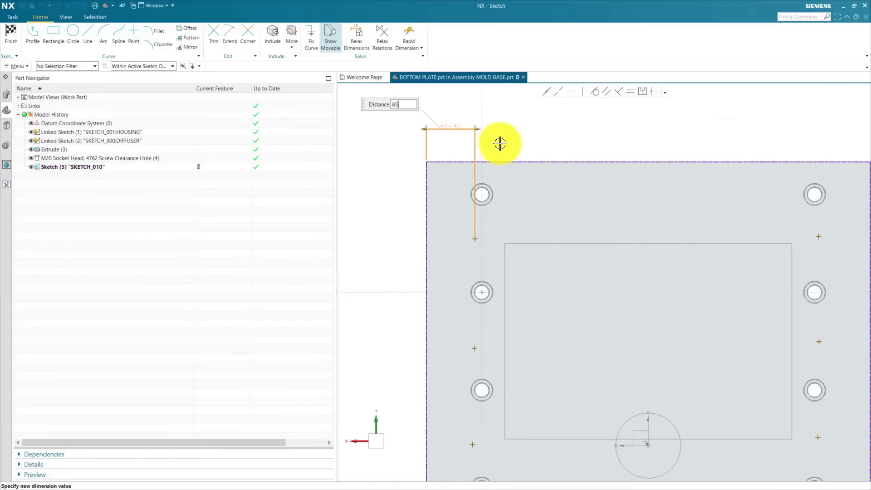
key("Return")
left_click(65, 16)
left_click(364, 40)
left_click(39, 17)
scroll(484, 182, "down", 2)
Step: Dimension the upper-left point 125 mm from the plate's top edge
left_click(513, 169)
left_click(483, 218)
scroll(481, 219, "up", 2)
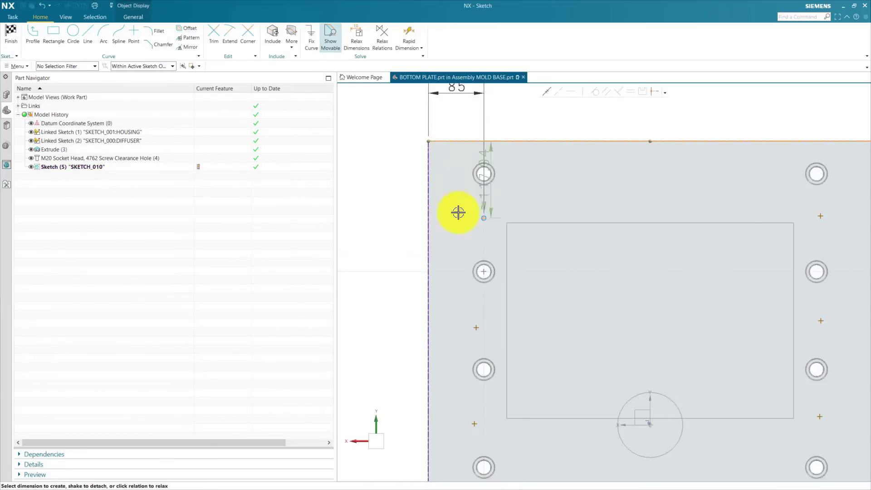
left_click(452, 220)
type("125")
key("Return")
middle_click(398, 143)
scroll(397, 144, "down", 3)
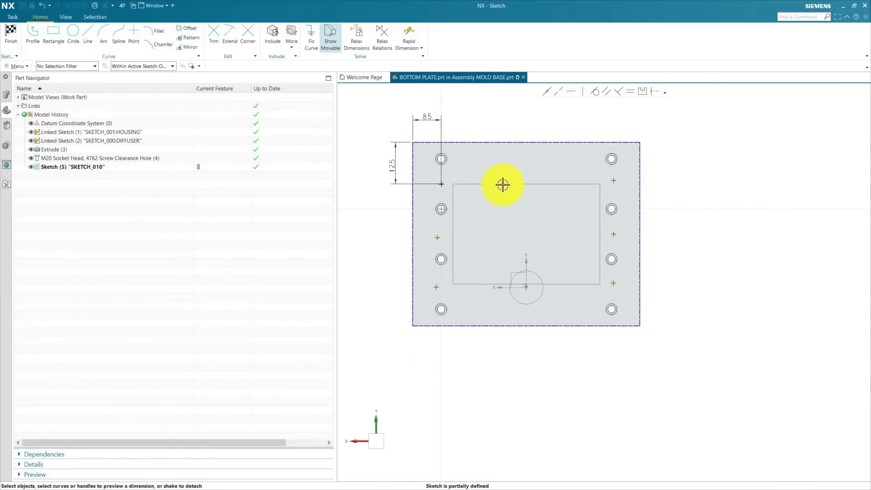
Step: Set the middle-left point 270 mm from the plate's bottom edge and 85 mm from its left edge
left_click(461, 326)
left_click(437, 237)
left_click(373, 282)
key("Return")
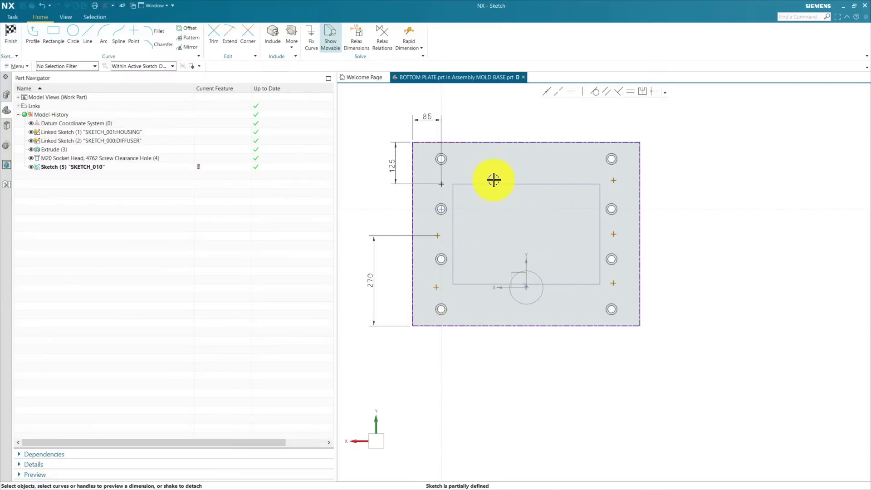
left_click(437, 235)
left_click(412, 227)
left_click(426, 224)
type("85")
key("Return")
scroll(423, 164, "down", 1)
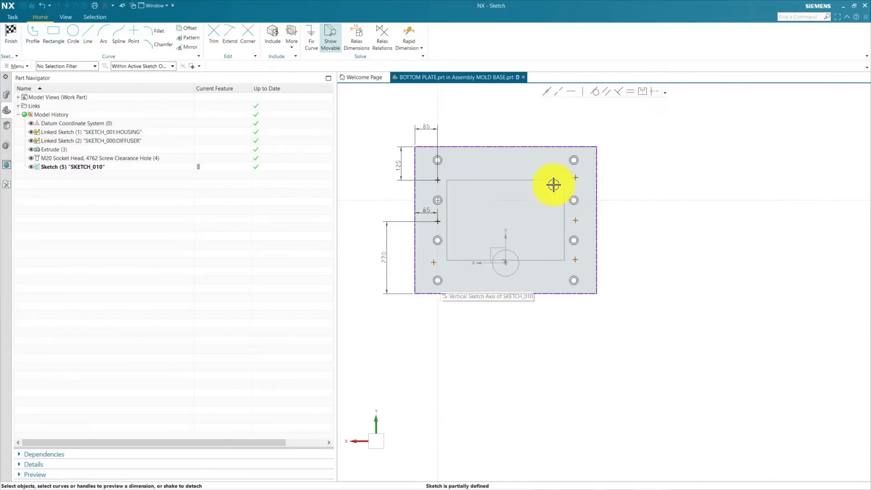
Step: Set the lower-left point 80 mm from the plate's left edge and 125 mm from its bottom edge
left_click(433, 263)
left_click(415, 262)
left_click(425, 309)
type("80")
key("Return")
left_click(436, 331)
left_click(435, 255)
left_click(456, 289)
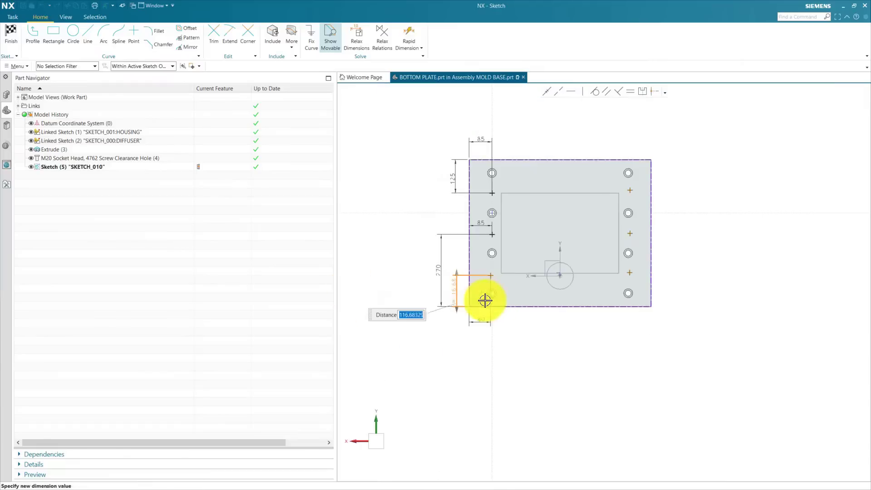
type("125")
key("Return")
scroll(540, 254, "up", 2)
Step: Set the upper-right point 85 mm from the plate's right edge and 125 mm from its top edge
left_click(562, 229)
left_click(542, 234)
left_click(555, 186)
type("85")
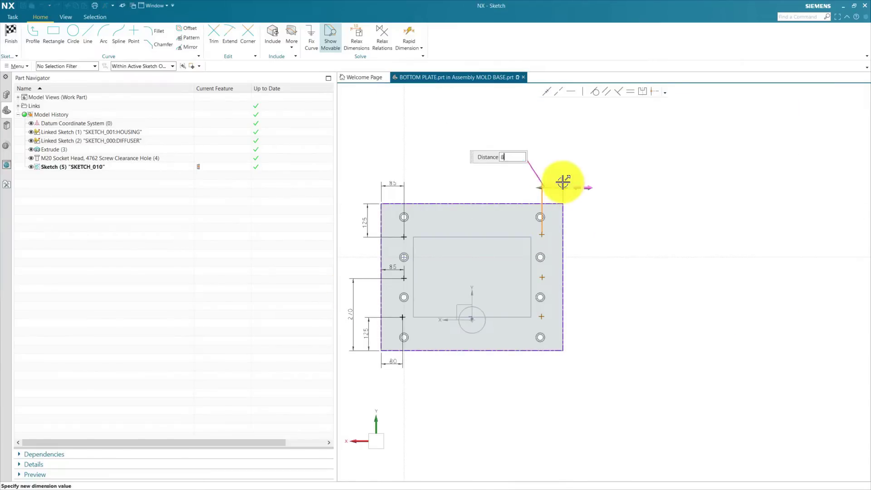
key("Return")
left_click(516, 204)
left_click(541, 234)
left_click(585, 222)
type("125")
key("Return")
scroll(601, 313, "up", 1)
Step: Dimension the middle-right point 270 mm and the lower-right point 125 mm from the plate's bottom edge
left_click(545, 325)
left_click(532, 235)
left_click(586, 280)
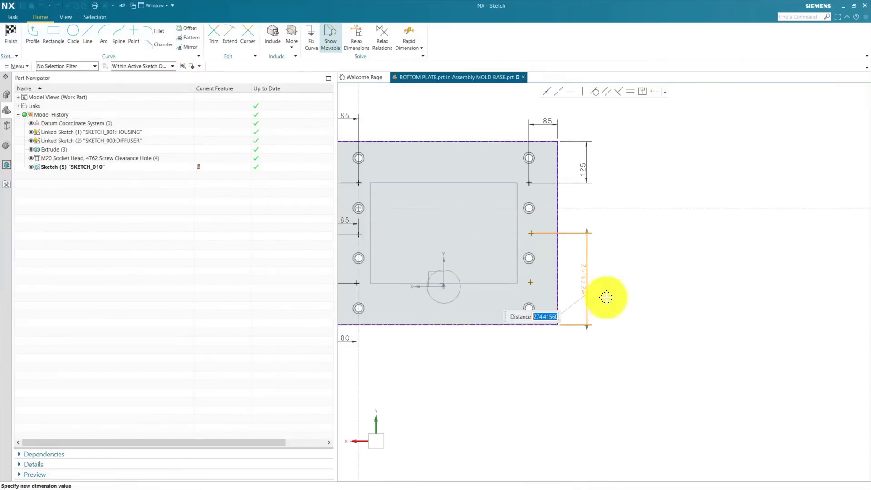
type("270")
left_click(540, 325)
left_click(531, 283)
left_click(567, 304)
type("125")
key("Return")
Step: Move the three vertical dimensions beside the plate's right edge farther outward
left_click_drag(587, 281, 603, 281)
left_click_drag(567, 303, 582, 303)
left_click_drag(586, 169, 601, 167)
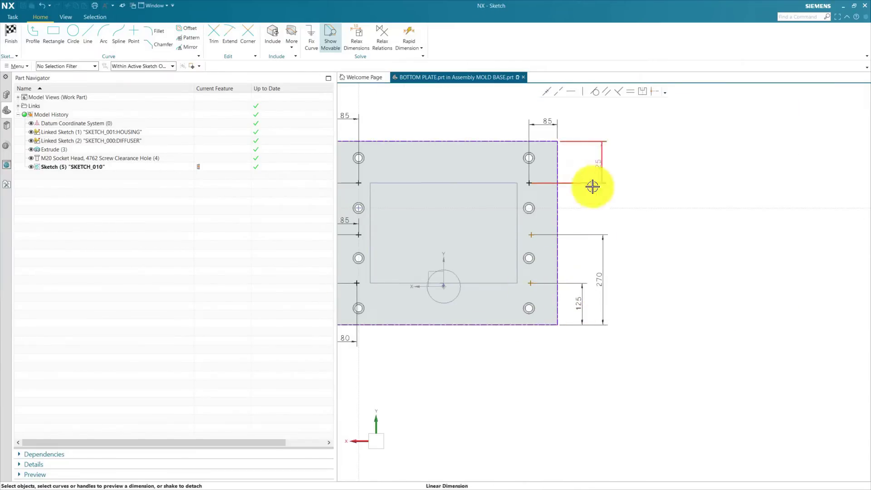
Step: Dimension the middle-right and lower-right points 85 mm from the plate's right edge
type("85")
key("Return")
left_click(558, 290)
left_click(540, 305)
left_click(567, 371)
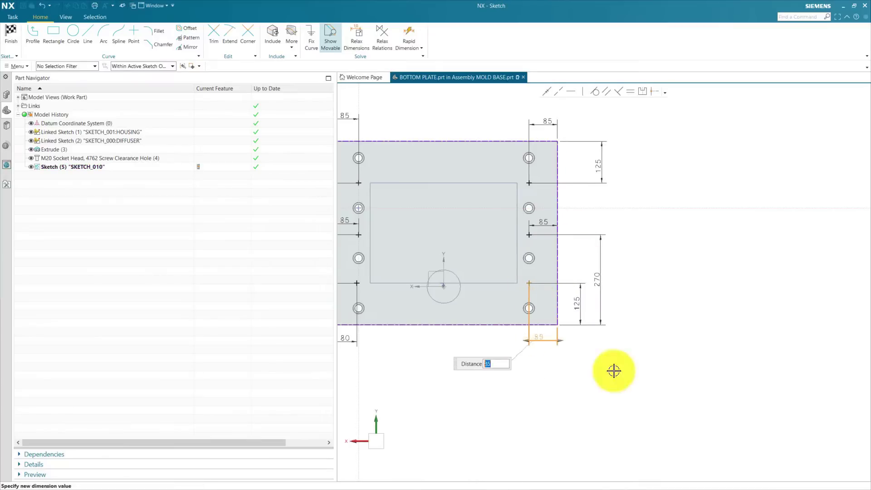
type("85")
key("Return")
scroll(640, 320, "down", 3)
scroll(641, 320, "up", 1)
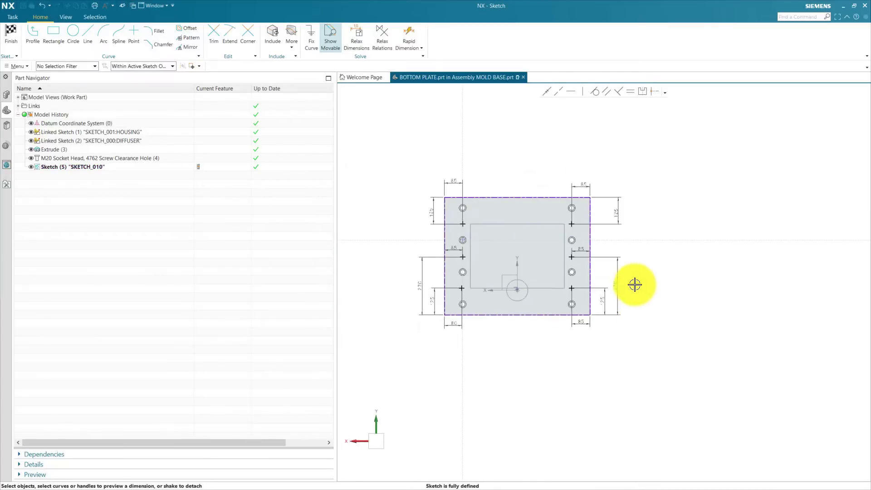
Step: Finish the six-point sketch and set the counterbored holes' screw size to M16
left_click(11, 40)
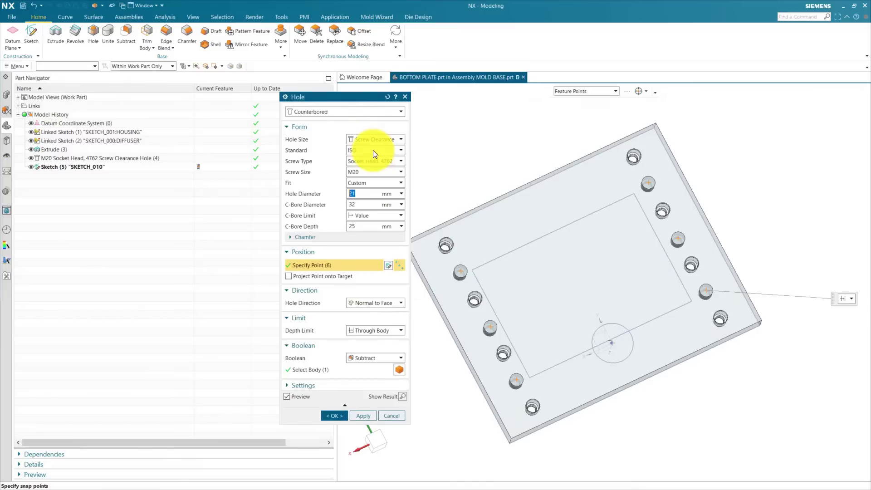
left_click(371, 171)
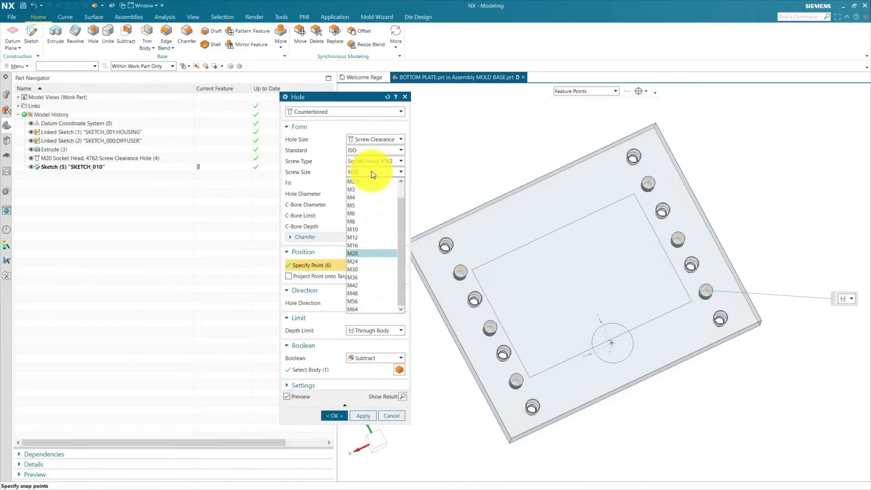
left_click(372, 244)
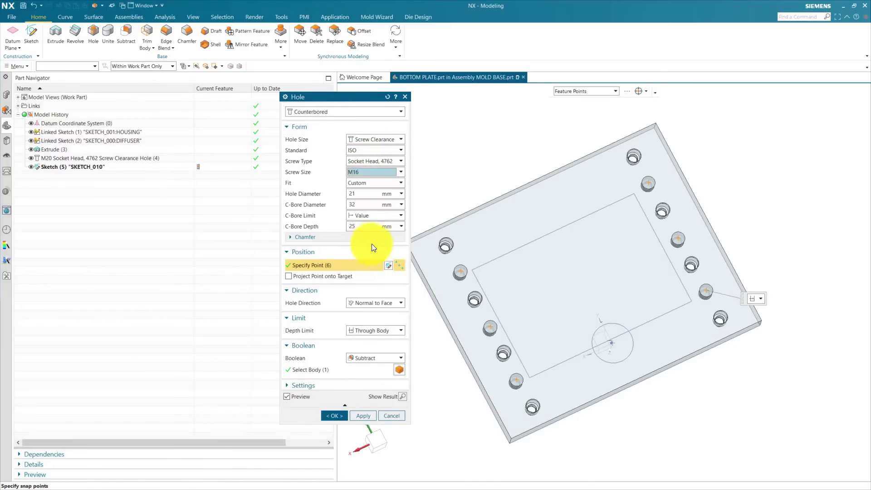
Step: Use a Custom fit with 17 mm hole diameter, 26 mm counterbore diameter and 20 mm counterbore depth, and create the six holes
left_click(365, 195)
left_click(383, 183)
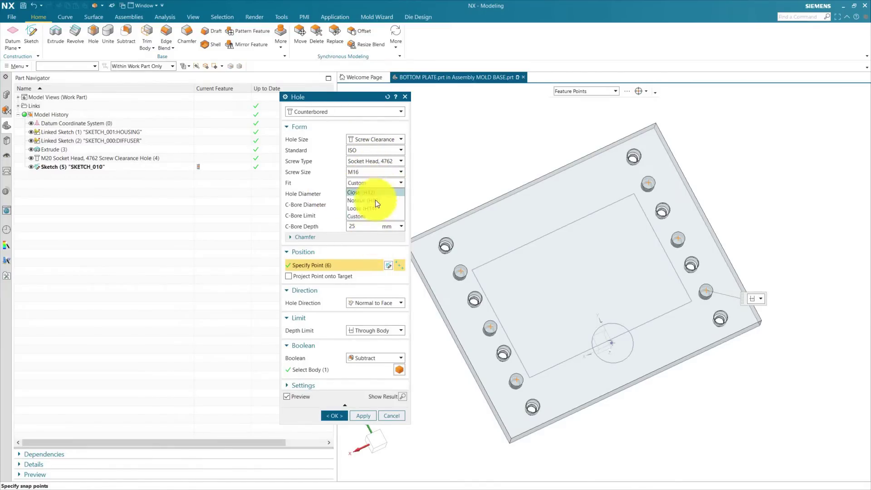
left_click(373, 200)
left_click(366, 217)
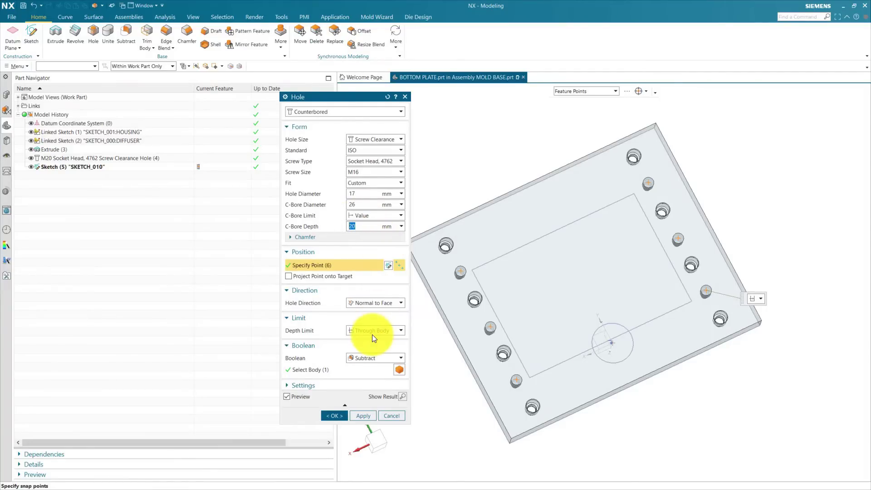
middle_click_drag(467, 370, 466, 406)
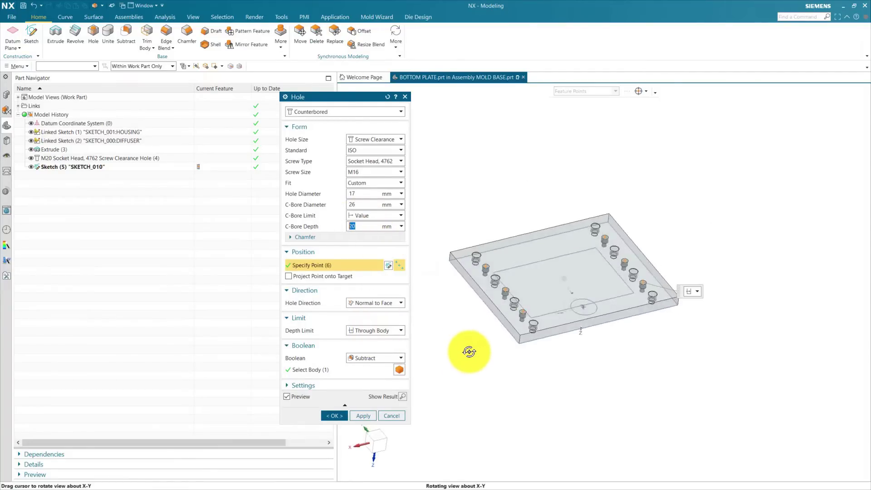
left_click(335, 416)
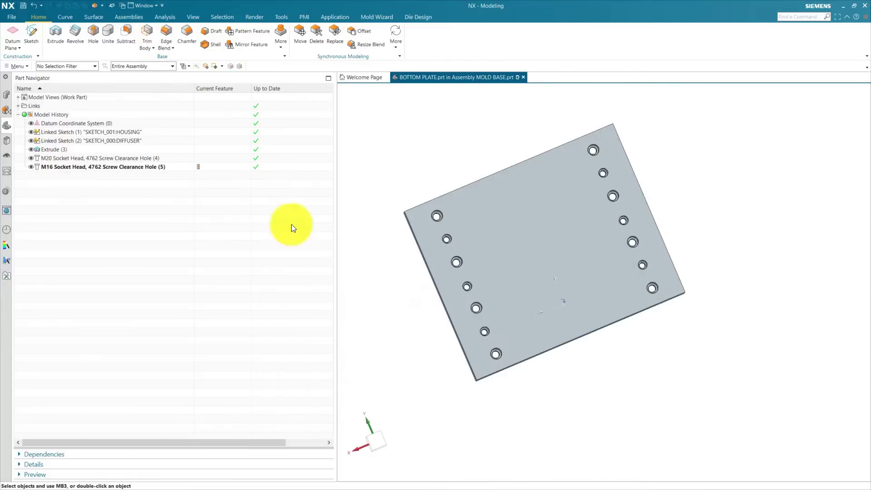
Step: Highlight the M20 and M16 hole features in turn to check their locations on the plate
left_click(96, 158)
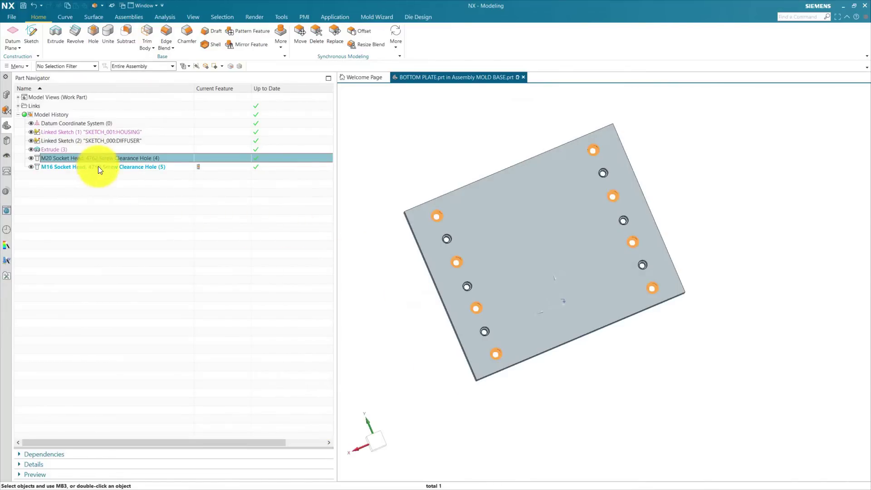
left_click(98, 167)
left_click(106, 158)
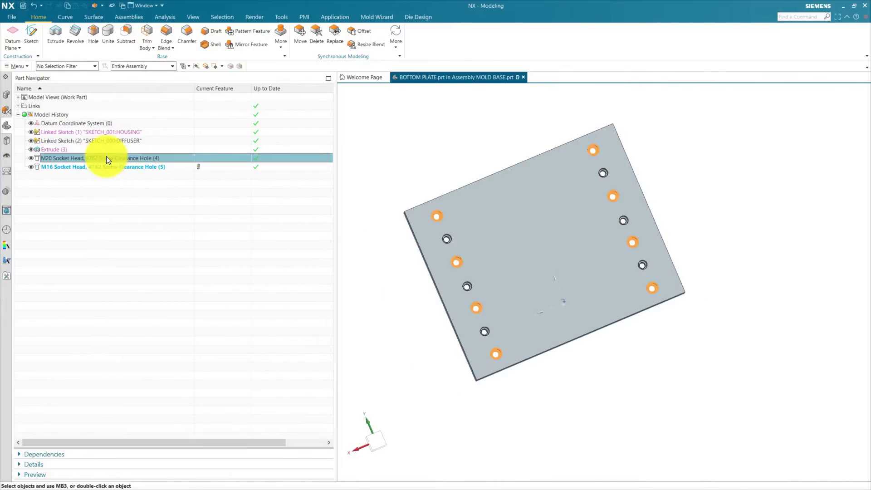
Step: Assign a magenta feature face color to the M20 socket head clearance holes
right_click(107, 159)
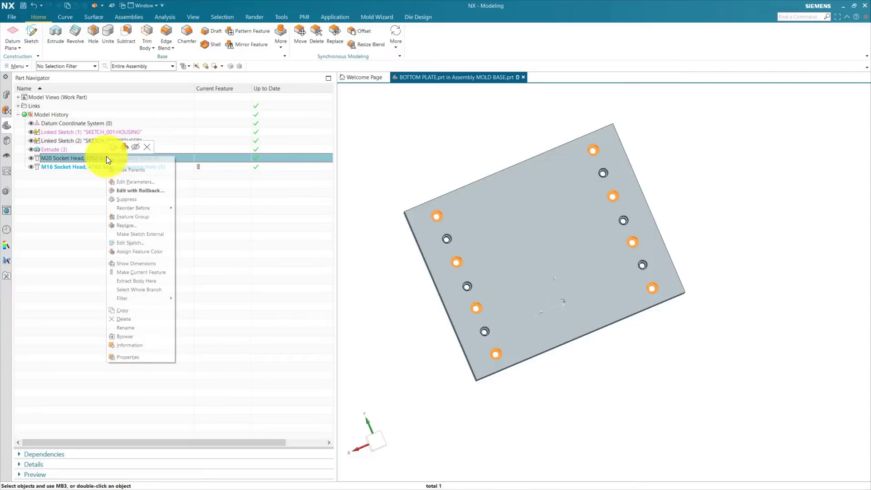
left_click(140, 251)
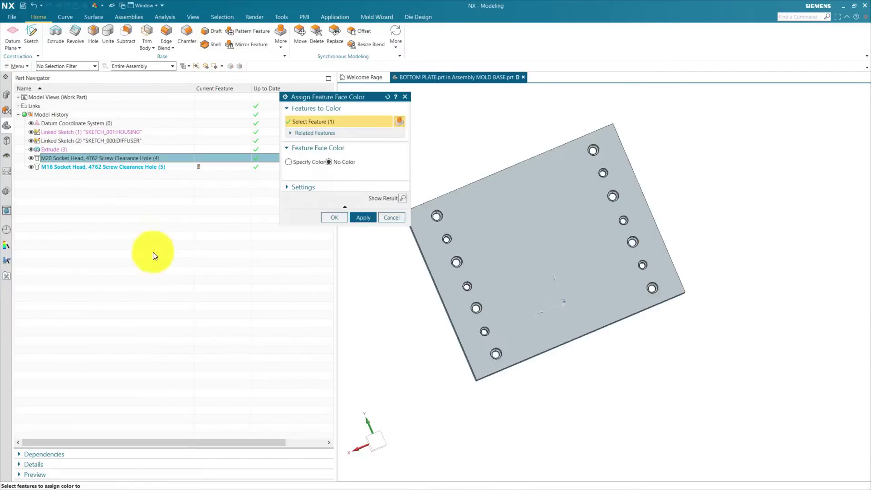
left_click(362, 217)
left_click(405, 219)
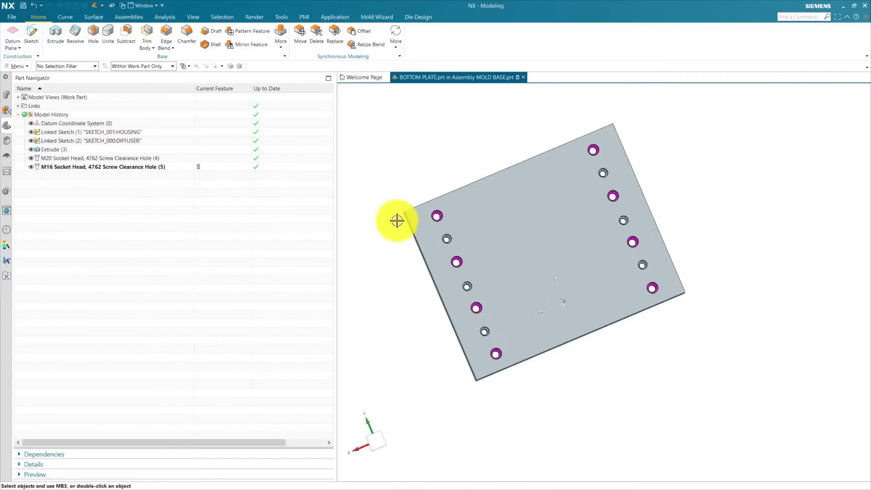
Step: Assign a bright green feature face color to the M16 socket head clearance holes
mouse_move(432, 318)
middle_mouse_down()
mouse_move(414, 323)
mouse_move(423, 325)
middle_mouse_up()
right_click(120, 168)
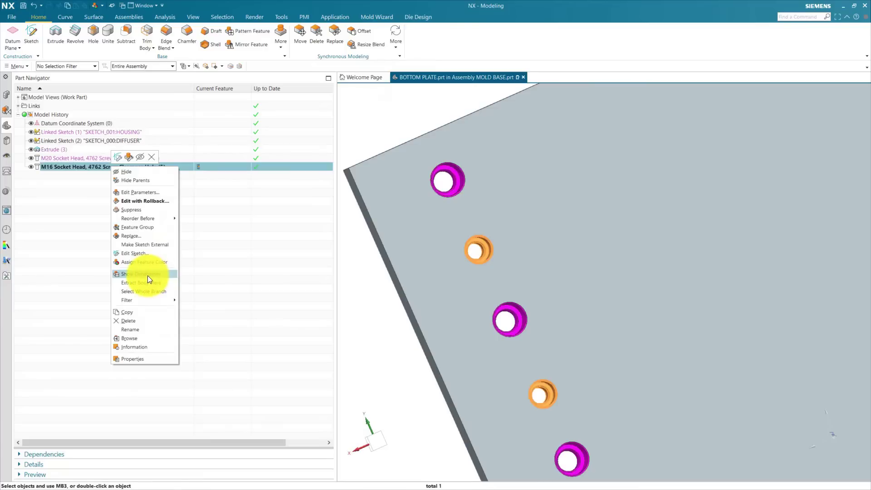
left_click(146, 263)
left_click(392, 172)
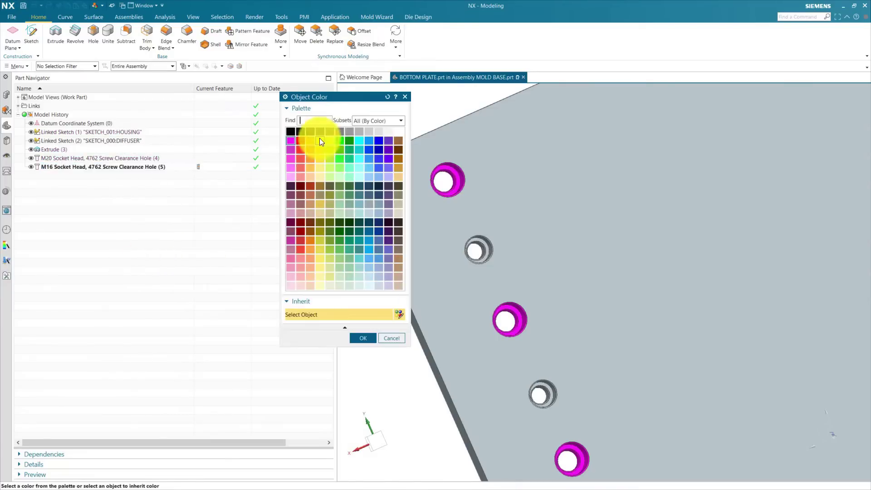
left_click(341, 139)
left_click(365, 334)
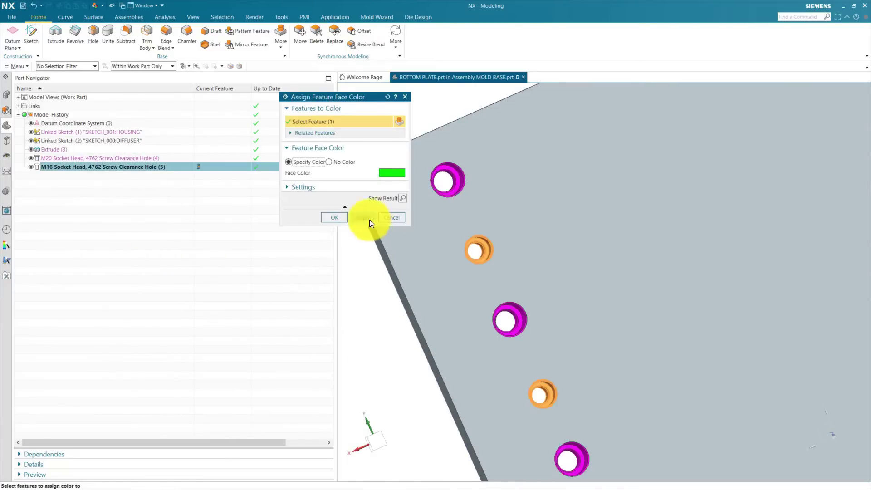
left_click(368, 217)
left_click(385, 219)
scroll(479, 335, "down", 5)
scroll(402, 166, "up", 2)
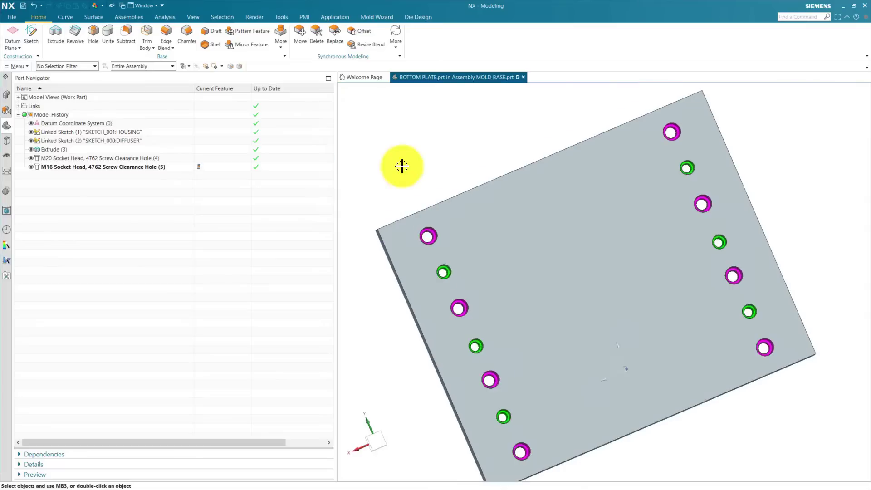
Step: Chamfer the plate's four vertical corner edges symmetrically with a distance of 20 mm
scroll(451, 255, "down", 4)
middle_click_drag(450, 254, 479, 260)
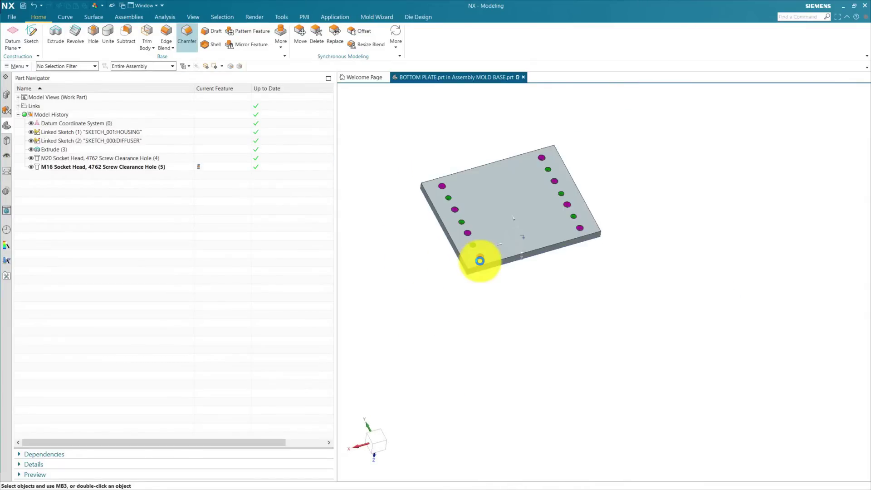
left_click(468, 273)
scroll(470, 254, "up", 5)
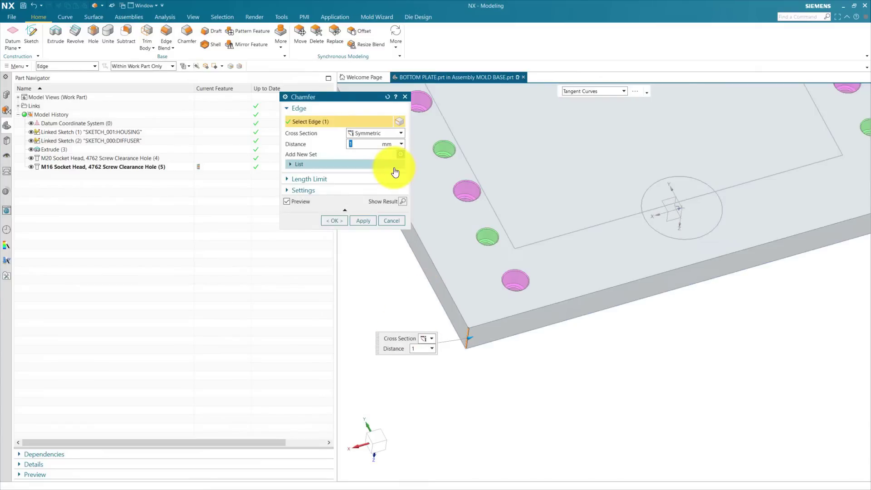
left_click(476, 326)
scroll(619, 344, "down", 3)
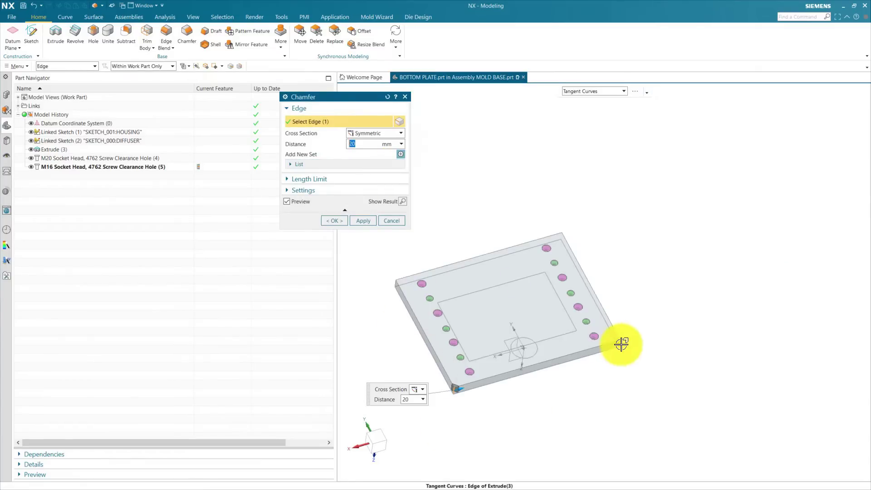
middle_click_drag(611, 221, 560, 322)
scroll(563, 248, "up", 4)
left_click(562, 248)
scroll(563, 248, "down", 3)
left_click(529, 258)
scroll(529, 258, "up", 2)
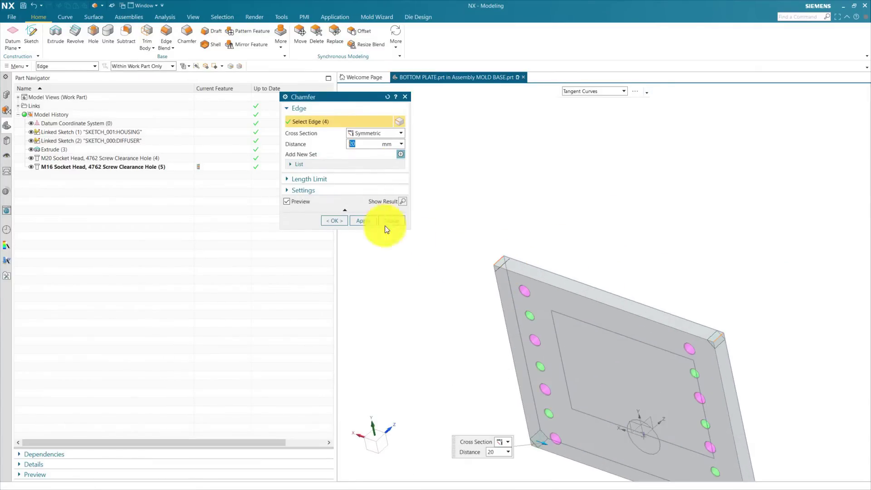
left_click(333, 220)
Step: Start a symmetric 2 mm chamfer using the Connected Curves rule and select the perimeter edges of the plate's counterbored face, including the corner edges
left_click(185, 33)
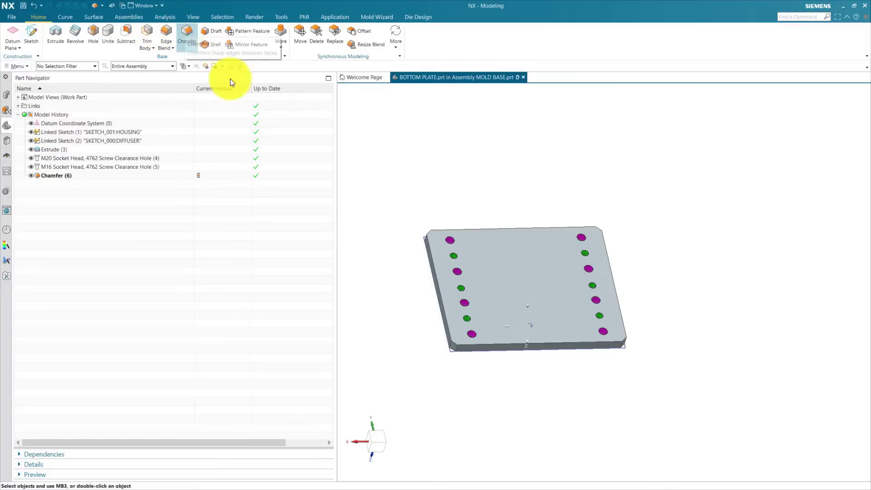
scroll(424, 259, "up", 3)
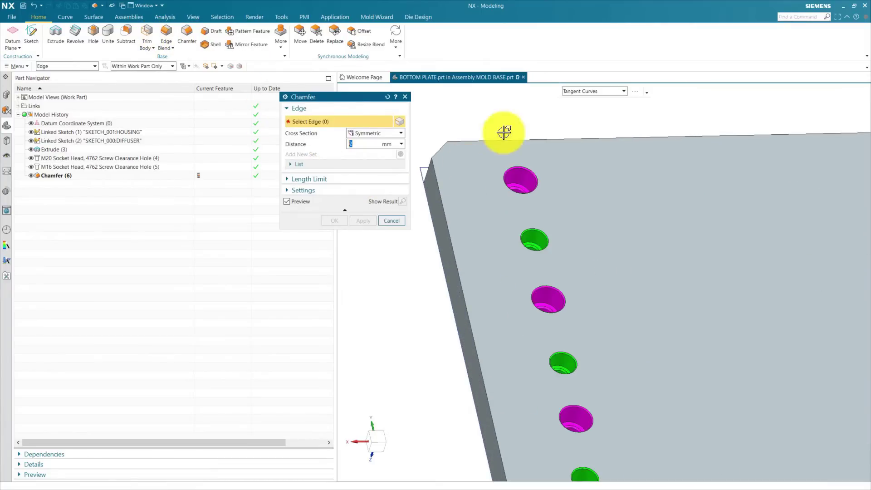
left_click(594, 91)
left_click(578, 109)
left_click(440, 153)
left_click(440, 154)
left_click(458, 141)
scroll(449, 147, "down", 5)
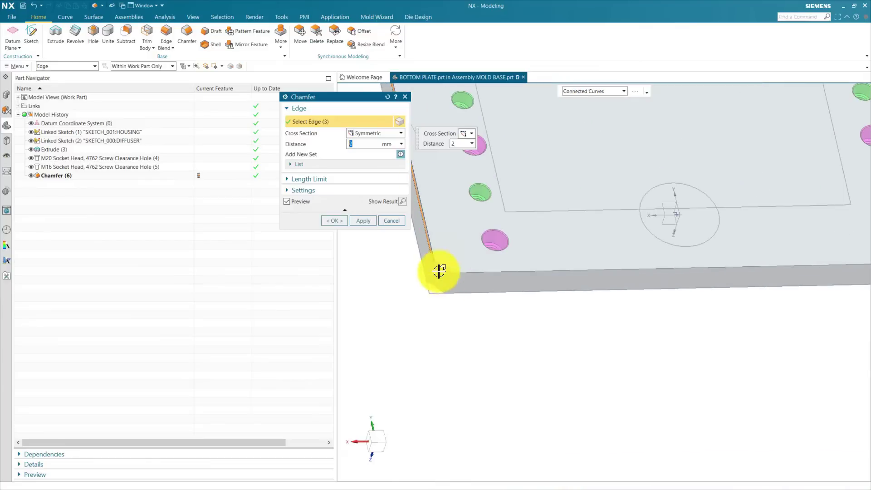
left_click(438, 272)
left_click(454, 275)
scroll(458, 281, "down", 5)
scroll(472, 351, "up", 4)
left_click(459, 337)
left_click(468, 308)
scroll(470, 308, "down", 5)
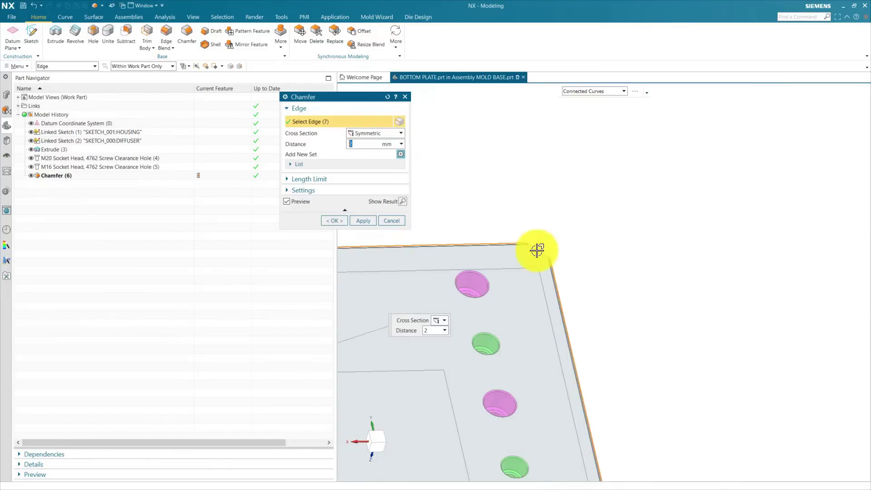
left_click(536, 249)
Step: Add the perimeter edges of the plate's opposite face to the selection and create the 2 mm chamfer
middle_click_drag(673, 323, 603, 291)
scroll(509, 229, "up", 4)
left_click(509, 229)
scroll(469, 274, "down", 5)
scroll(494, 216, "up", 5)
middle_click_drag(469, 275, 463, 346)
left_click(495, 217)
scroll(570, 274, "down", 5)
scroll(524, 295, "up", 5)
left_click(522, 289)
scroll(522, 289, "down", 5)
scroll(462, 346, "down", 5)
left_click(335, 221)
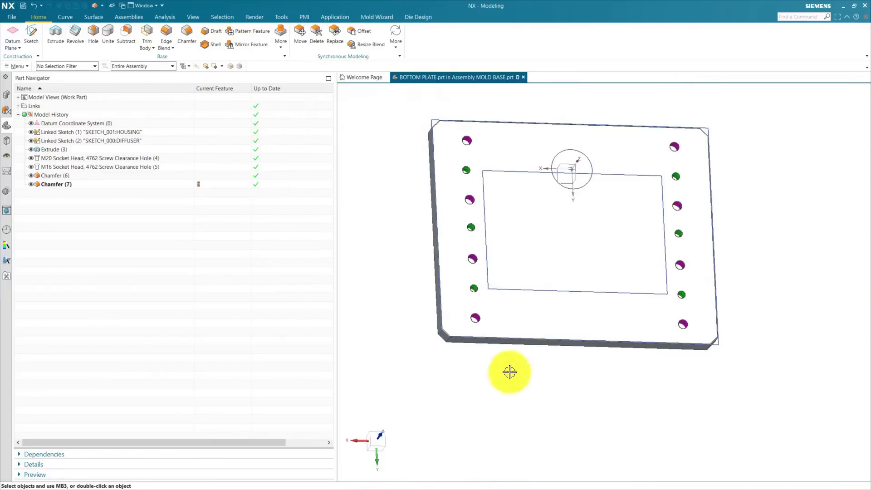
Step: Create a simple custom 12 mm hole through the body at the center of the linked DIFFUSER sketch circle
key("Home")
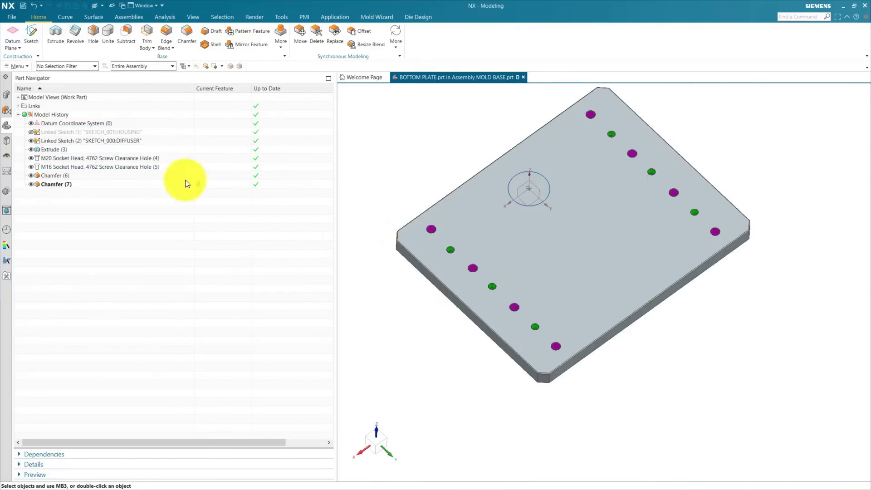
middle_click_drag(644, 385, 526, 281)
scroll(614, 282, "up", 3)
scroll(613, 282, "down", 3)
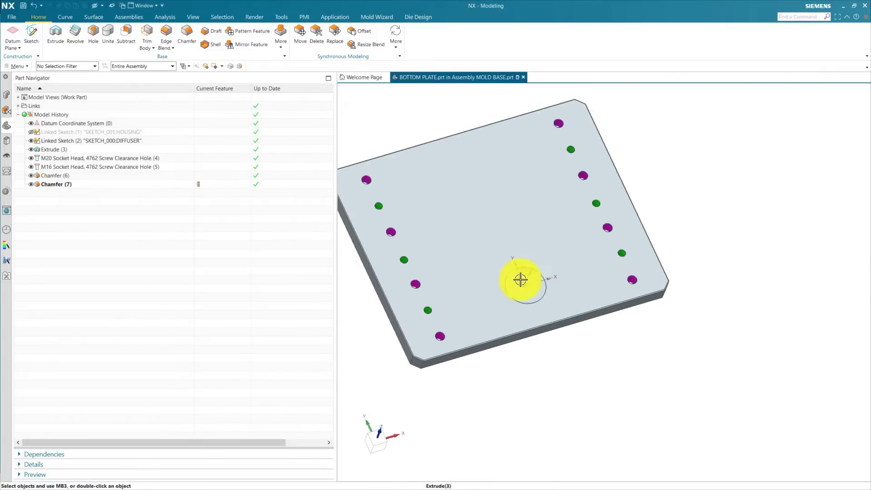
left_click(543, 297)
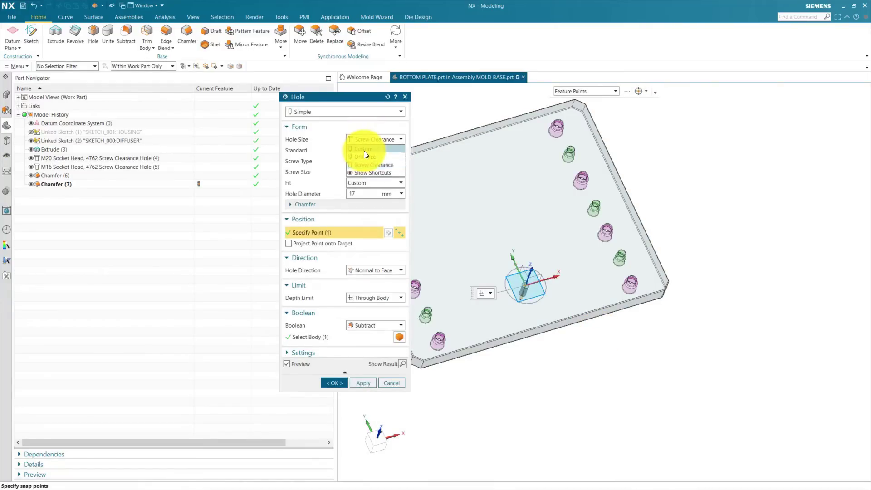
left_click(363, 150)
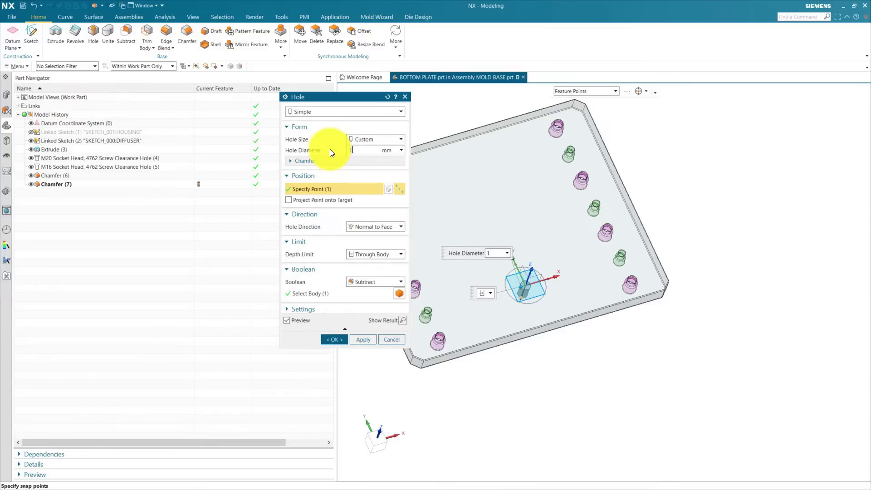
key("Return")
left_click(338, 340)
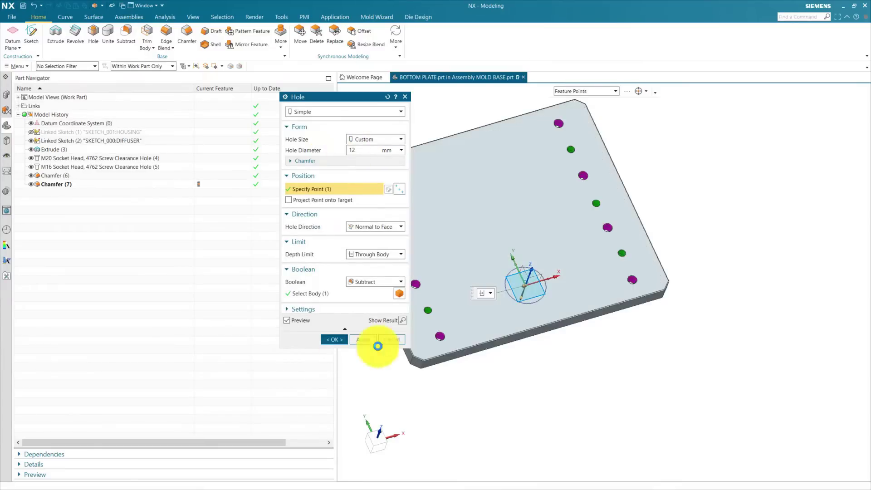
Step: Set the plate body's translucency to 34 and hide the linked DIFFUSER sketch
middle_click_drag(524, 301, 456, 443)
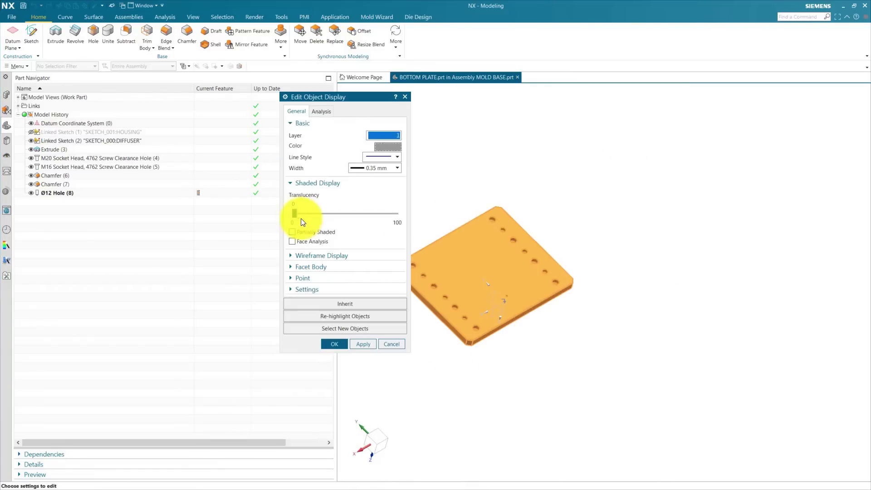
left_click_drag(295, 216, 316, 222)
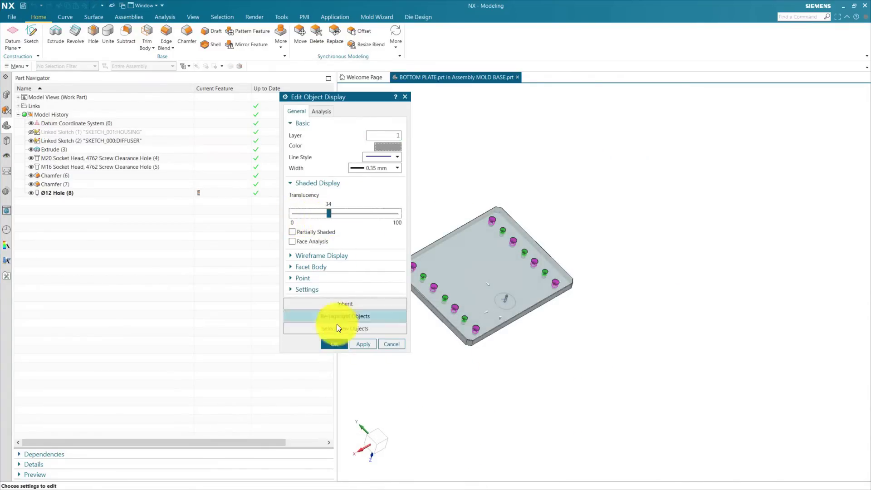
left_click(334, 344)
middle_click_drag(523, 356, 552, 301)
left_click(32, 141)
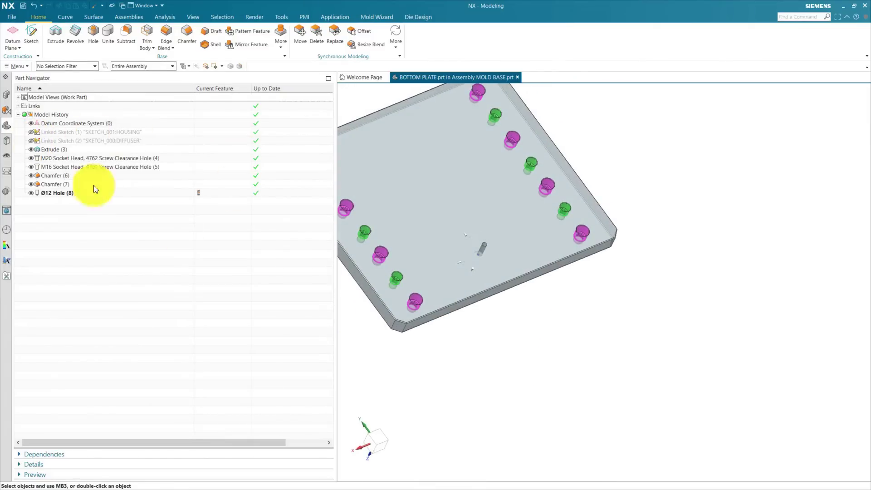
Step: Start a new hole on the plate's long side face near the 12 mm hole and open its point sketch
scroll(536, 377, "down", 2)
middle_click_drag(536, 377, 543, 353)
left_click(92, 34)
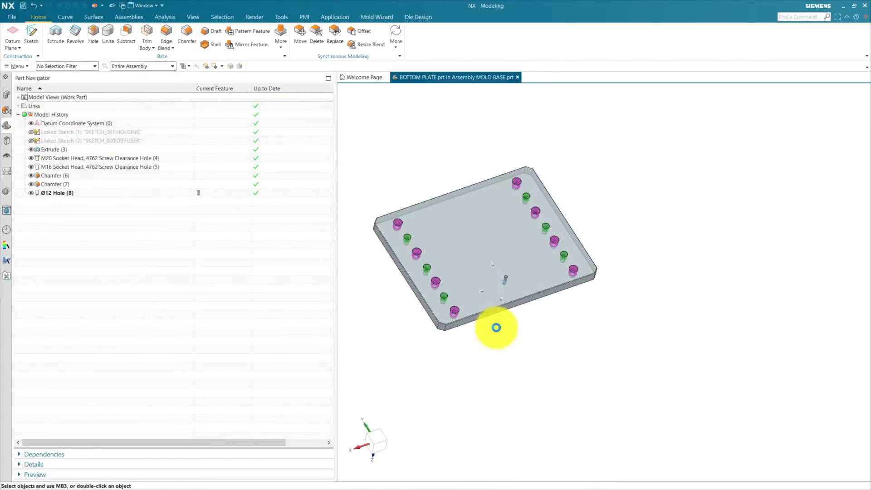
scroll(491, 321, "up", 2)
left_click(499, 305)
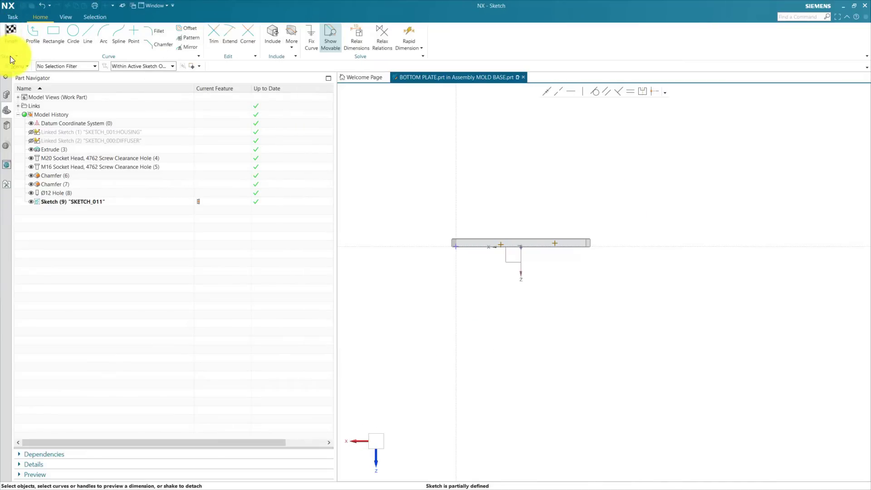
Step: Add the Reattach command to the sketch tools and reattach the side-face sketch using the work part origin
left_click(17, 57)
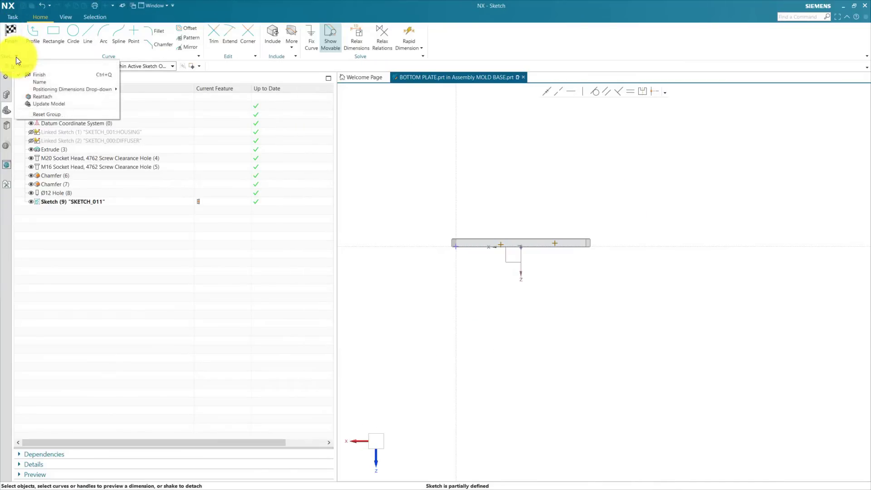
left_click(48, 97)
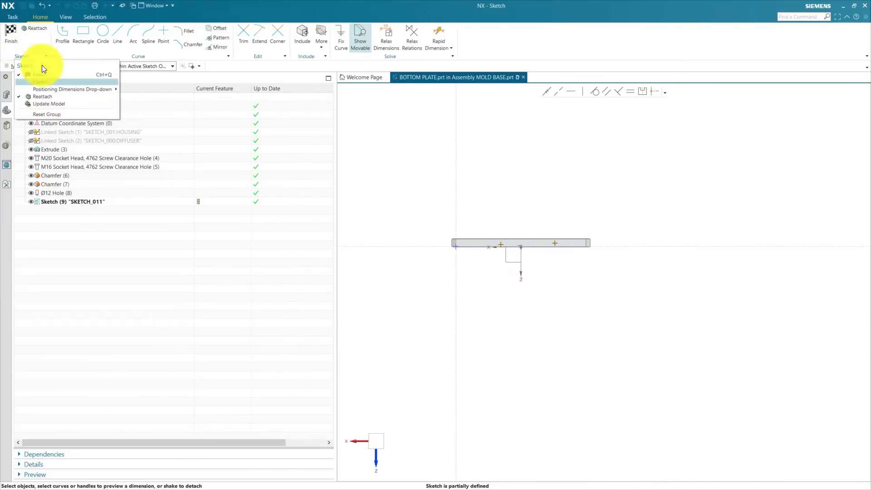
left_click(37, 29)
left_click(373, 156)
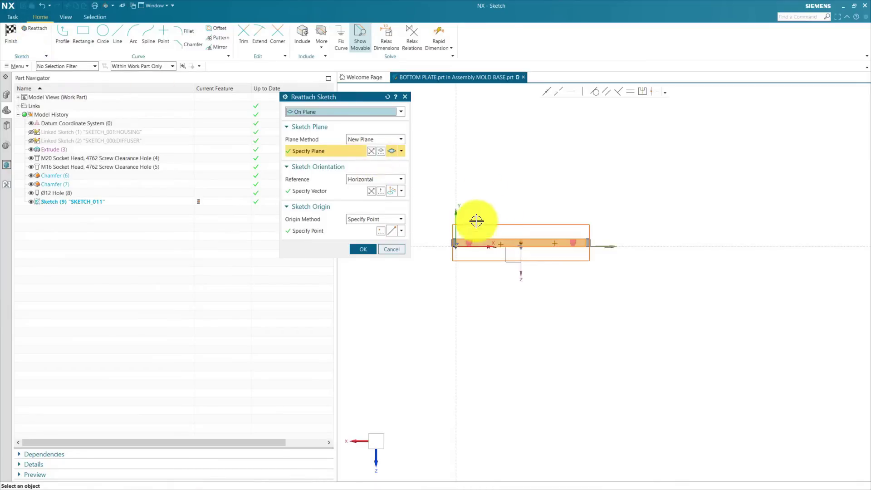
left_click(364, 220)
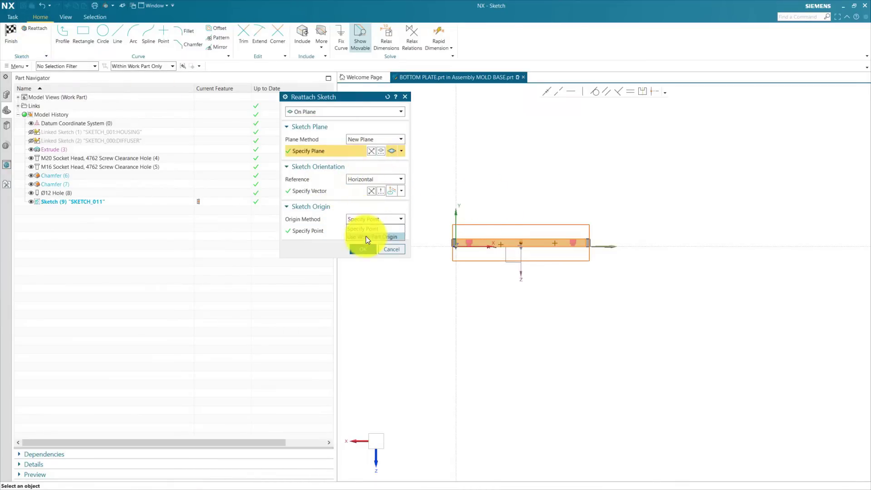
left_click(366, 235)
left_click(365, 237)
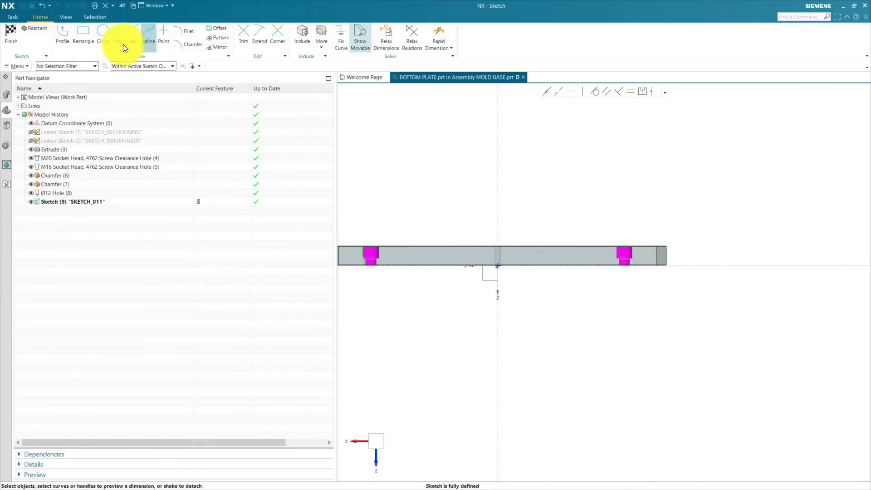
Step: Place two sketch points on the plate's side face, one on either side of the vertical sketch axis
left_click(163, 32)
left_click(553, 254)
key("Escape")
Step: Dimension the side-face point on the positive X side 140 mm from the vertical sketch axis
scroll(504, 236, "down", 2)
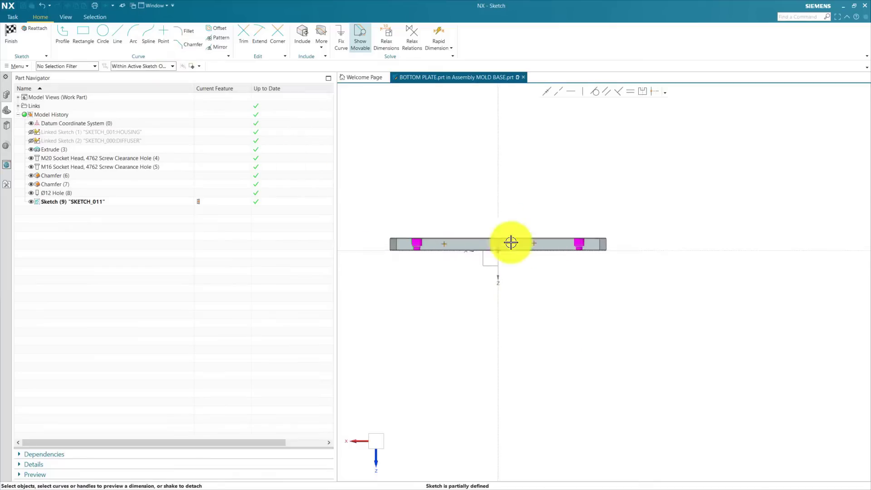
scroll(507, 214, "up", 1)
middle_click_drag(468, 286, 533, 367)
key("F8")
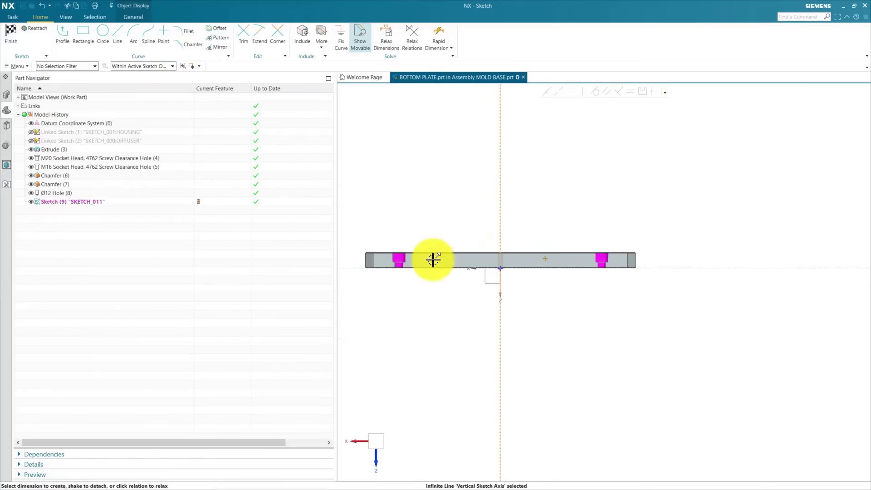
left_click(432, 259)
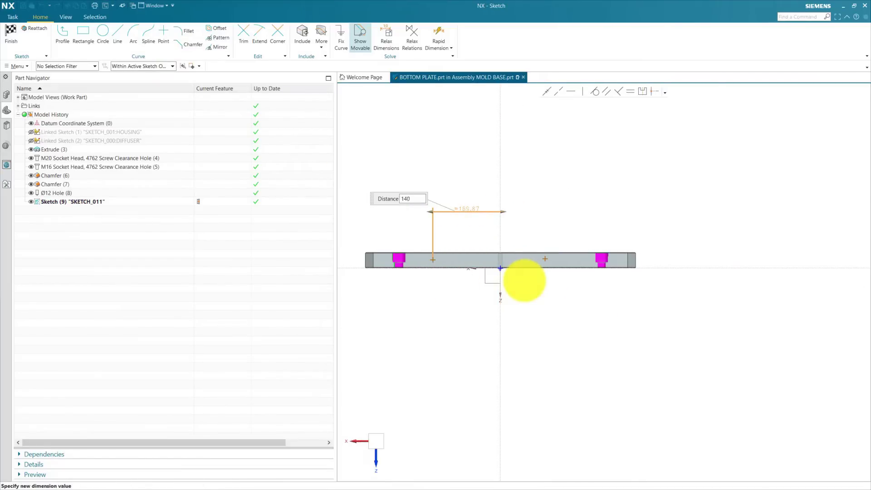
type("140")
key("Return")
left_click(492, 259)
scroll(287, 34, "down", 1)
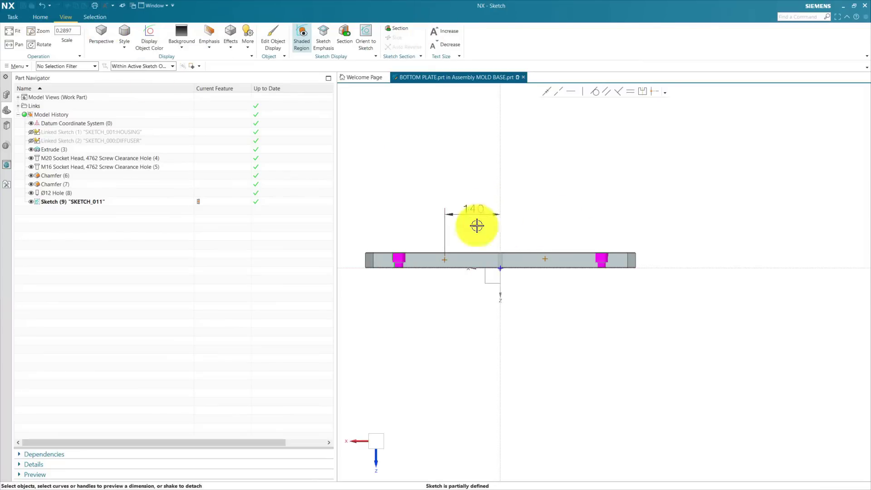
Step: Change the side-face point's distance from the vertical sketch axis on the positive X side to 150 mm
left_click(37, 18)
left_click(482, 208)
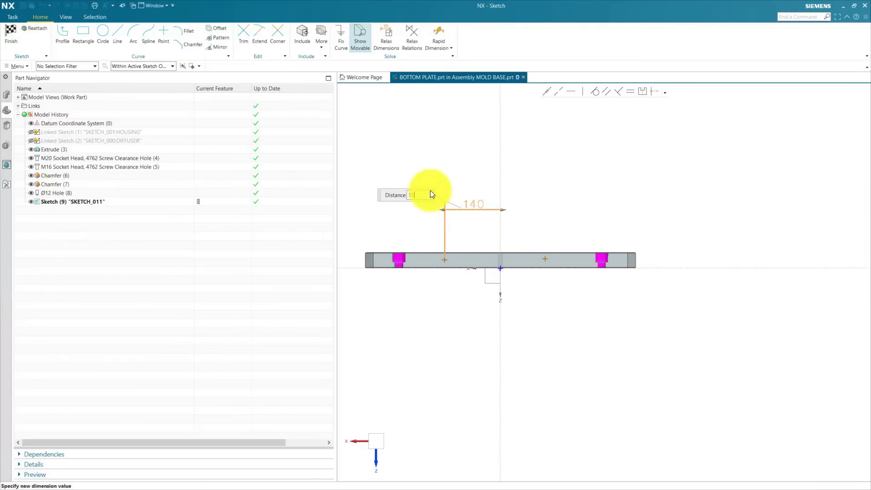
type("150")
key("Return")
Step: Dimension the side-face point on the negative X side 150 mm from the vertical sketch axis
left_click(501, 227)
left_click(545, 258)
left_click(523, 196)
type("150")
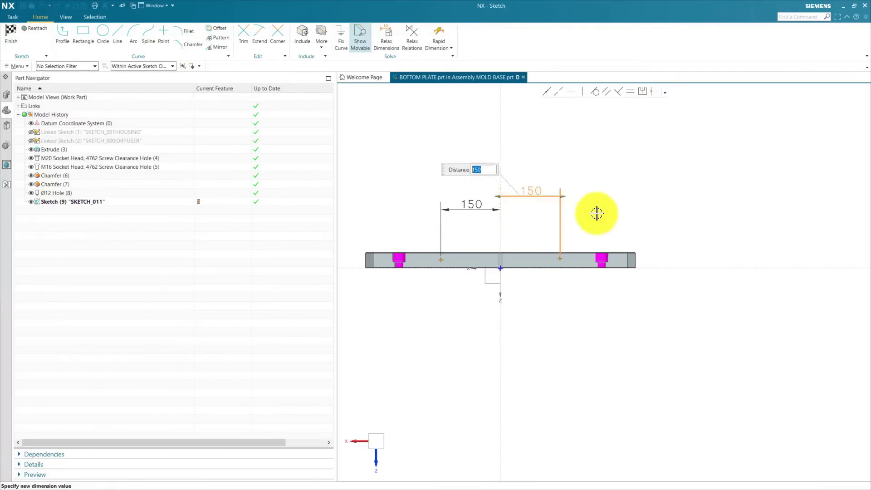
key("Return")
scroll(507, 253, "up", 3)
scroll(548, 287, "down", 2)
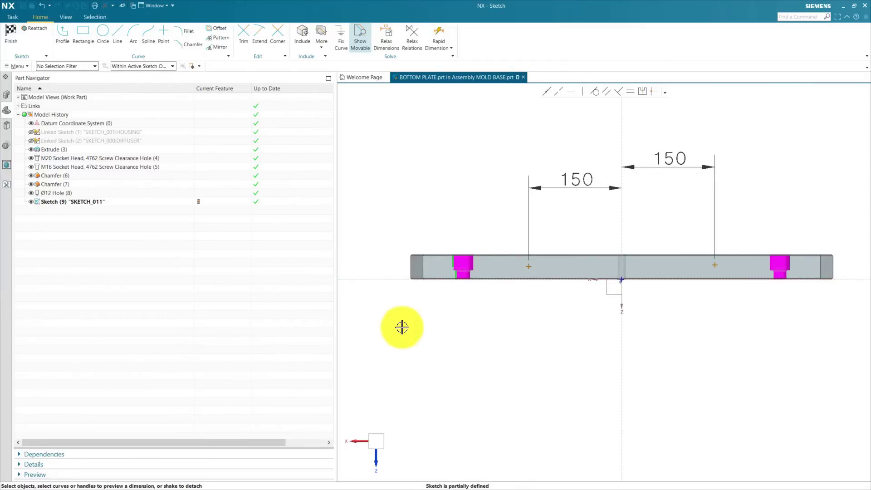
Step: Dimension the positive X side point 20 mm from the horizontal sketch axis along the plate's bottom edge
left_click(395, 279)
left_click(528, 265)
mouse_move(518, 288)
left_mouse_down()
mouse_move(391, 345)
mouse_move(375, 253)
left_mouse_up()
type("20")
key("Return")
scroll(375, 317, "down", 4)
scroll(563, 327, "up", 3)
Step: Dimension the negative X side point 20 mm from the horizontal sketch axis
left_click(575, 282)
left_click(441, 273)
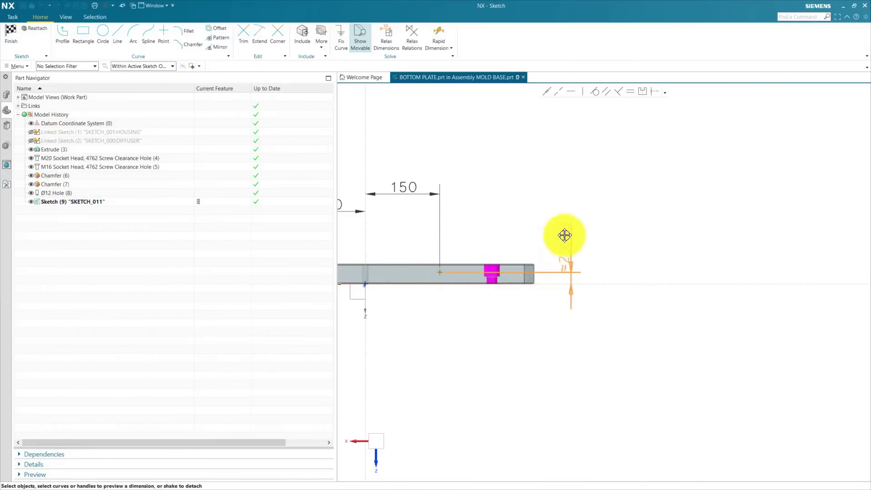
left_click(566, 233)
type("20")
key("Return")
scroll(597, 291, "down", 4)
scroll(499, 274, "up", 3)
Step: Line up the two 150 mm dimensions above the plate and finish the hole position sketch
left_click_drag(534, 228, 539, 239)
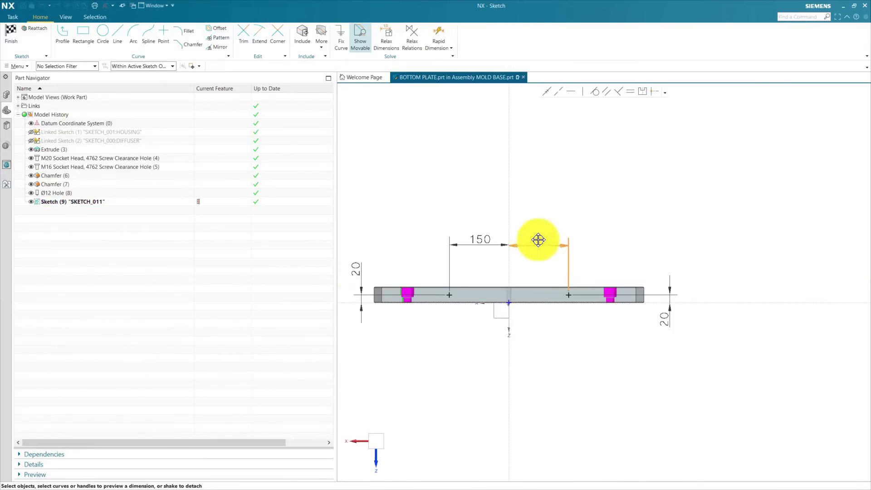
scroll(554, 343, "down", 2)
scroll(470, 372, "up", 1)
middle_click_drag(586, 322, 603, 299, "shift")
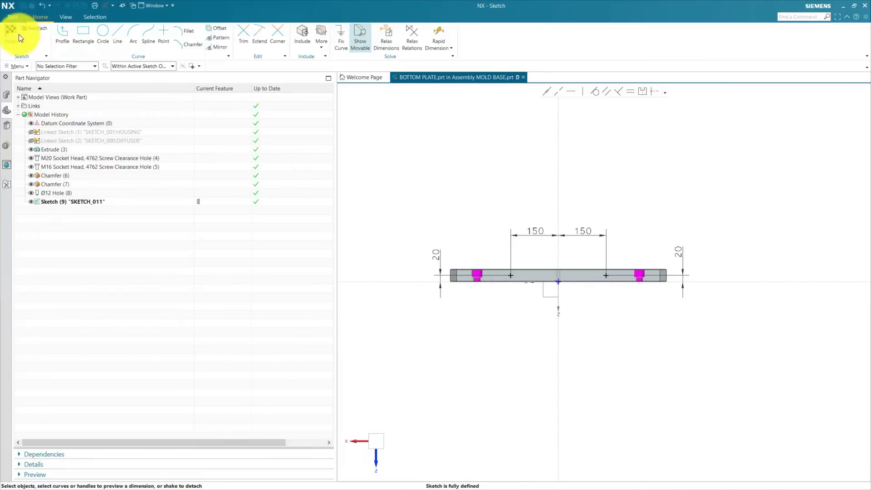
left_click(11, 37)
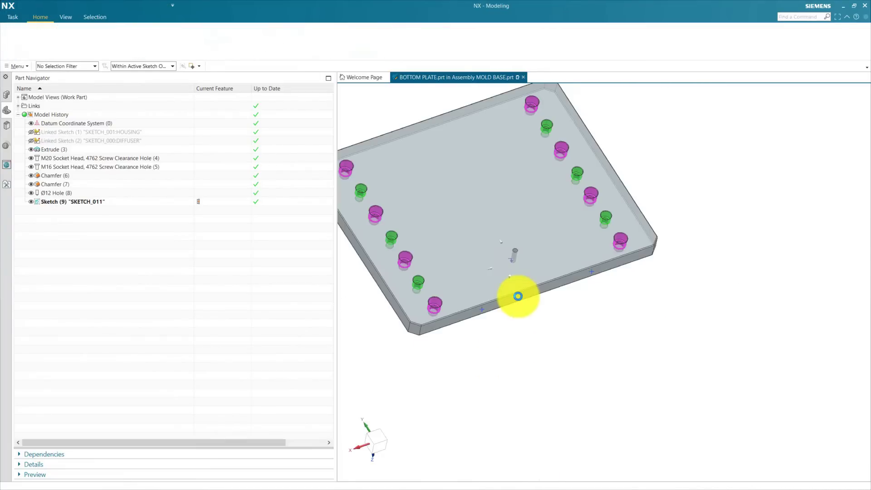
Step: Create M20 x 2.5 threaded holes at the two side-face points with 35 mm thread depth and the hole depth limited by value
left_click(317, 111)
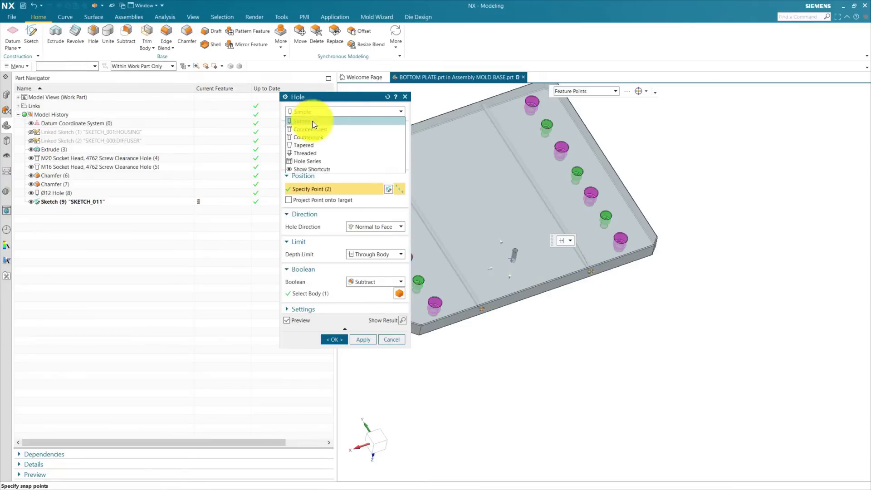
left_click(301, 153)
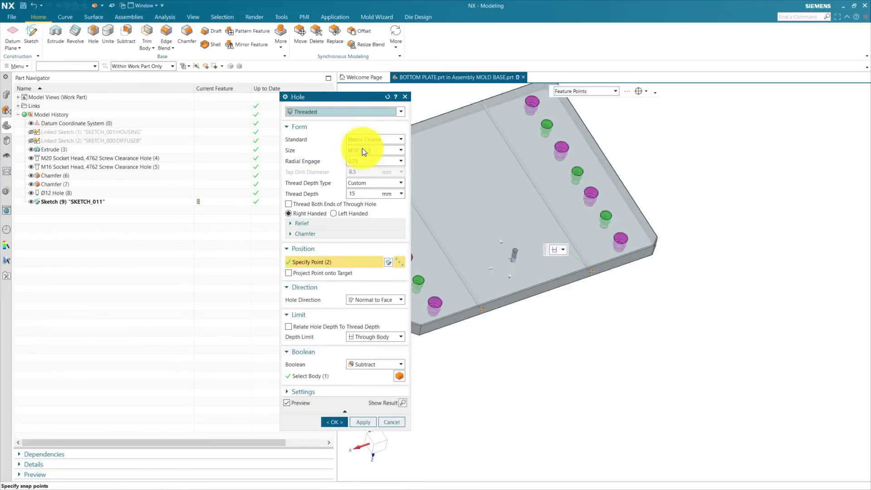
left_click(371, 147)
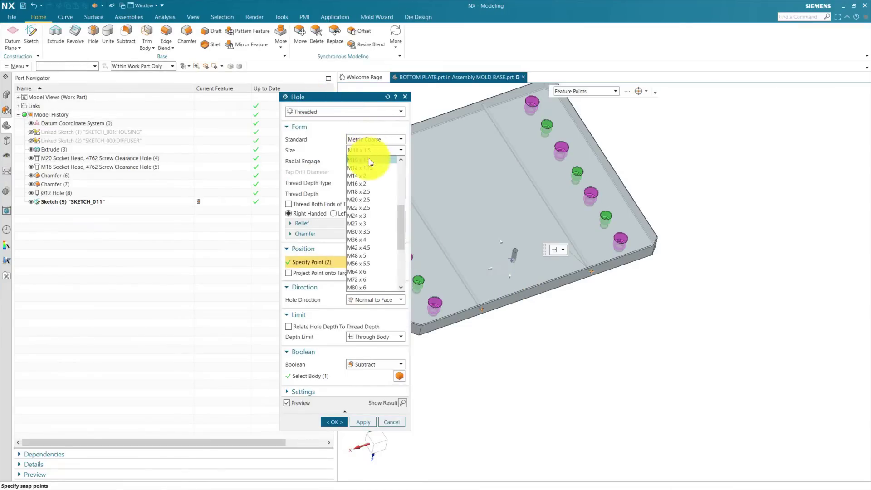
left_click(369, 198)
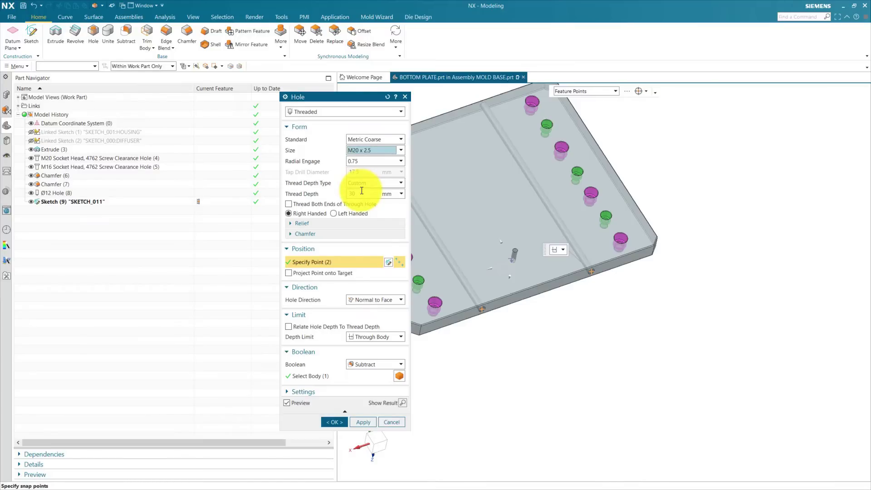
left_click(348, 191)
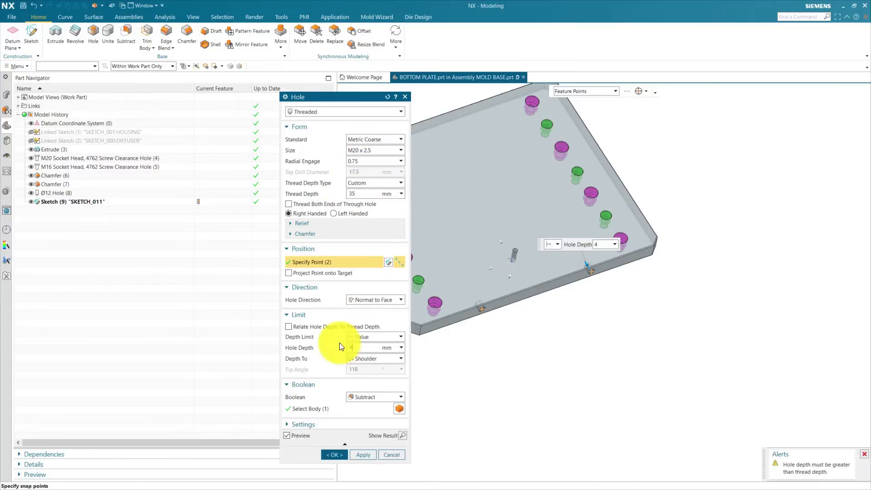
middle_click(457, 390)
middle_click_drag(580, 324, 574, 336)
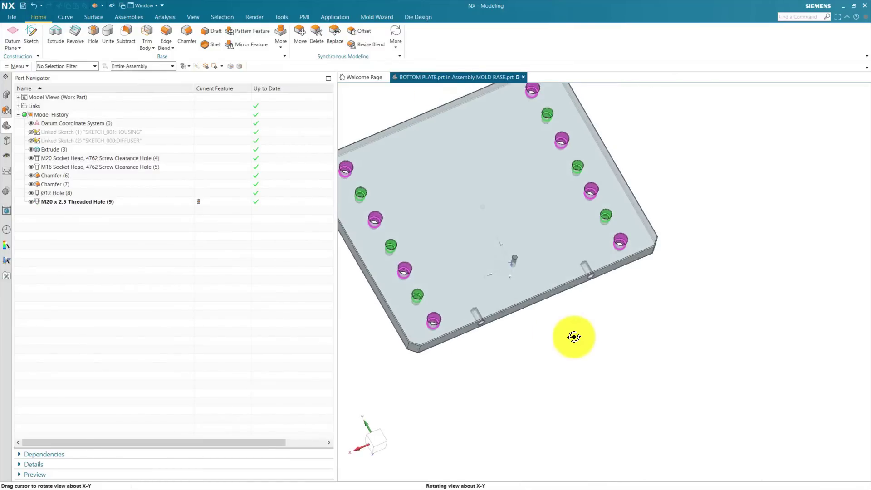
scroll(585, 340, "down", 2)
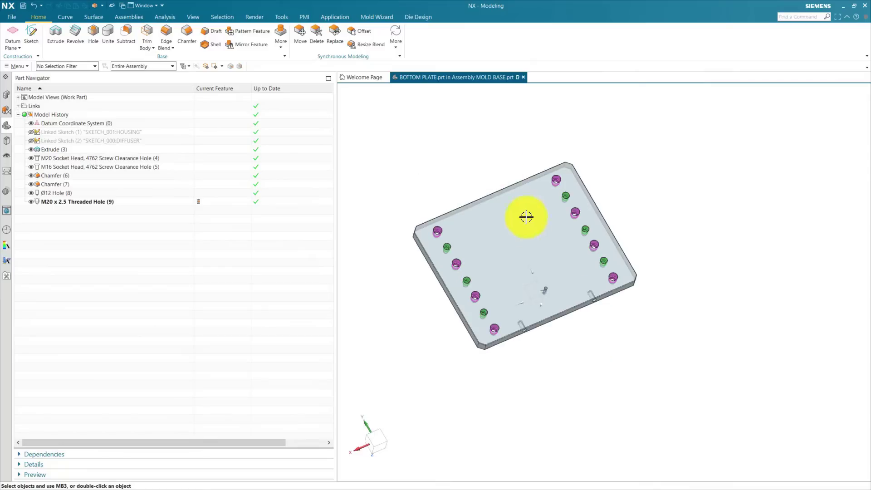
Step: Mirror the M20 x 2.5 threaded holes to the opposite side face about a new bisector plane between the plate's two long side faces
left_click(242, 46)
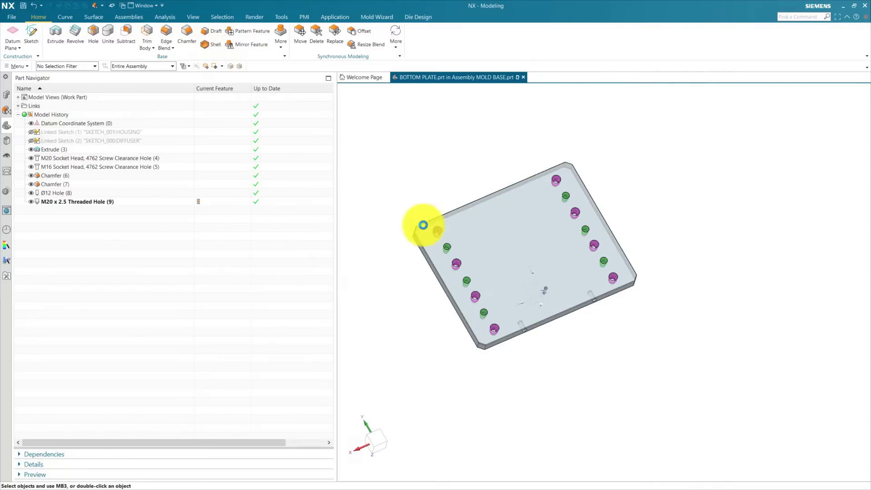
left_click(103, 202)
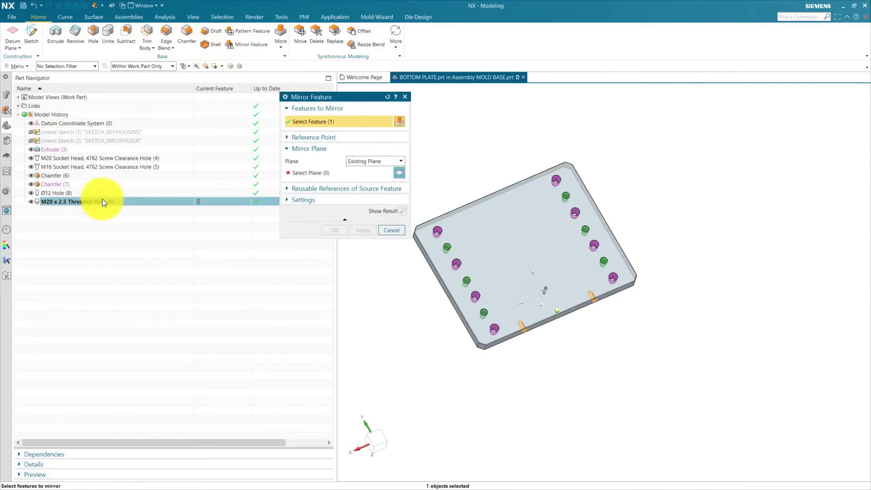
left_click(372, 161)
left_click(365, 176)
left_click(401, 173)
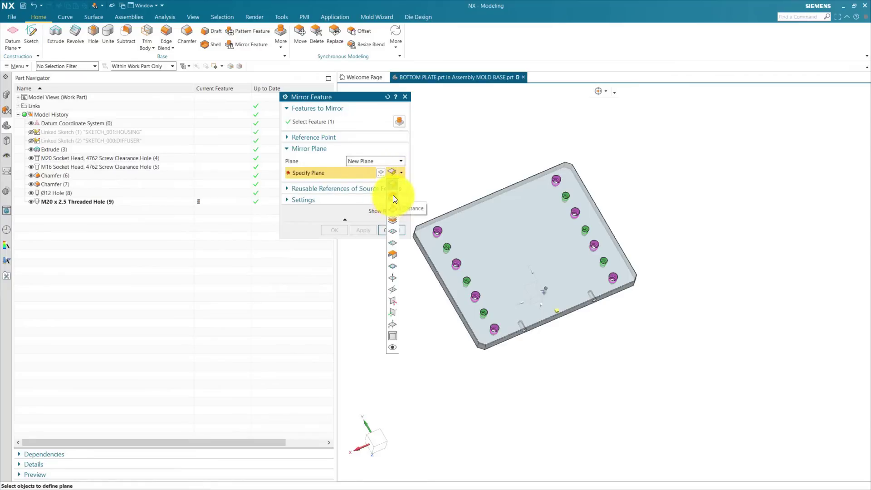
left_click(392, 220)
scroll(499, 354, "up", 3)
scroll(616, 388, "down", 5)
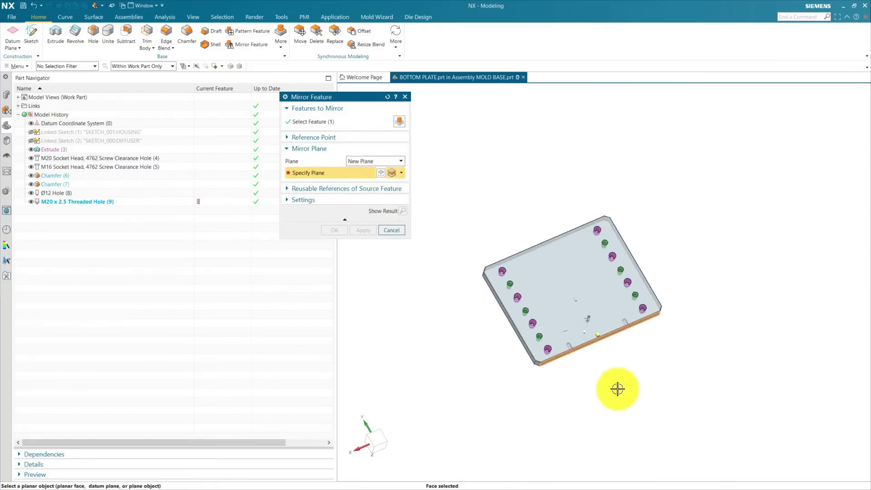
middle_click_drag(616, 388, 552, 243)
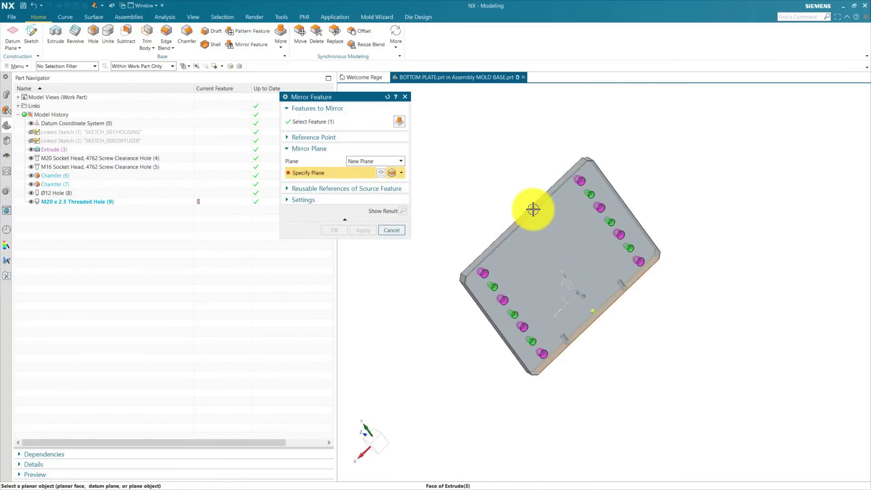
left_click(533, 209)
left_click(334, 230)
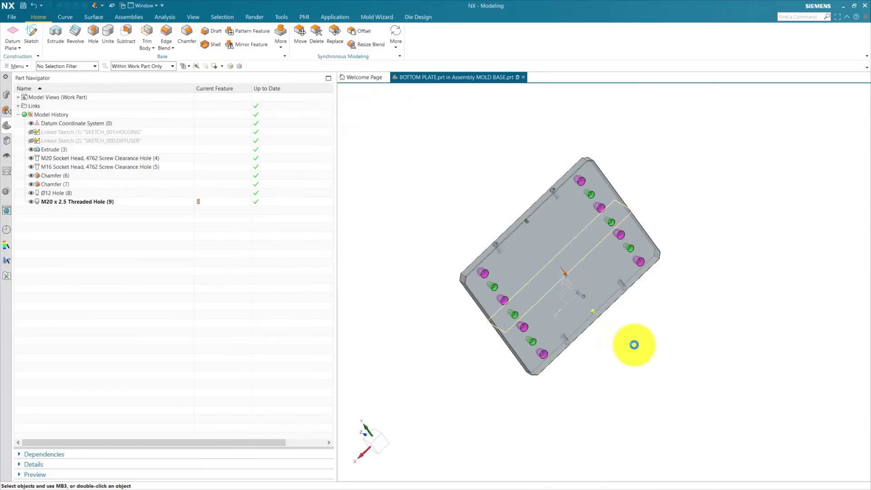
Step: Make the MOLD BASE assembly the work part and show the MOVING HOUSING with the bottom plate
middle_click_drag(667, 380, 599, 332)
scroll(599, 332, "up", 3)
left_click(6, 97)
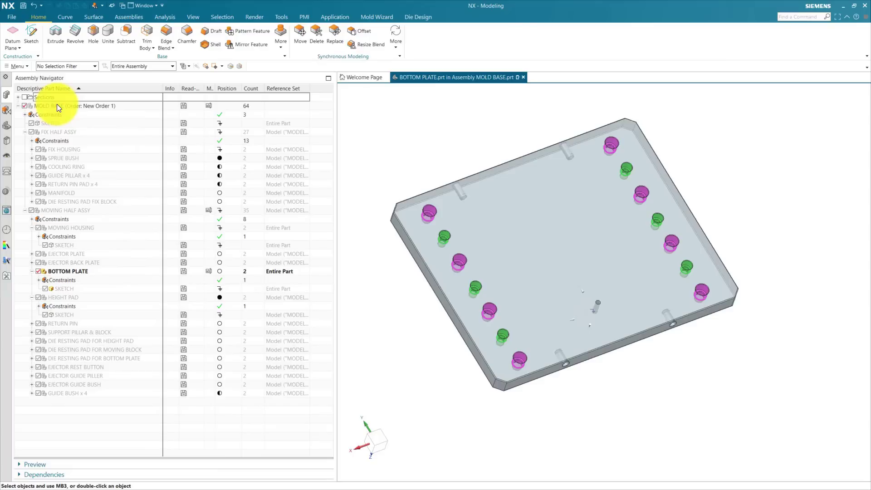
double_click(56, 106)
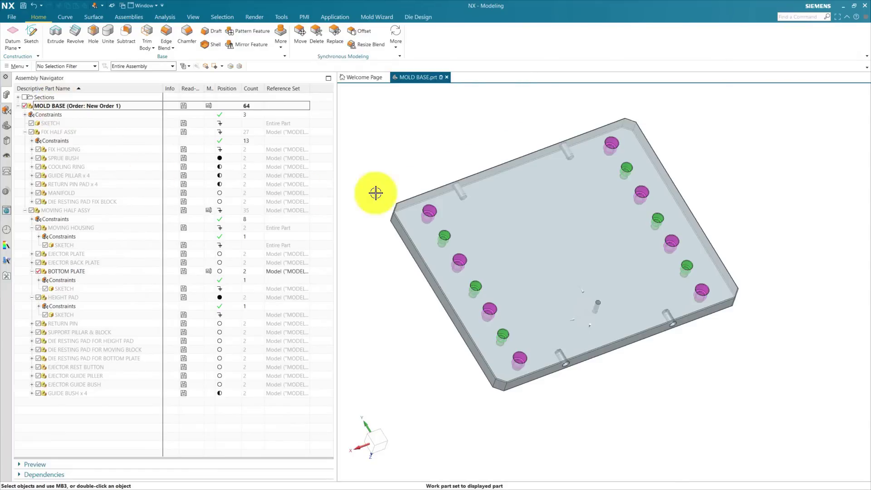
left_click(39, 228)
scroll(356, 338, "down", 2)
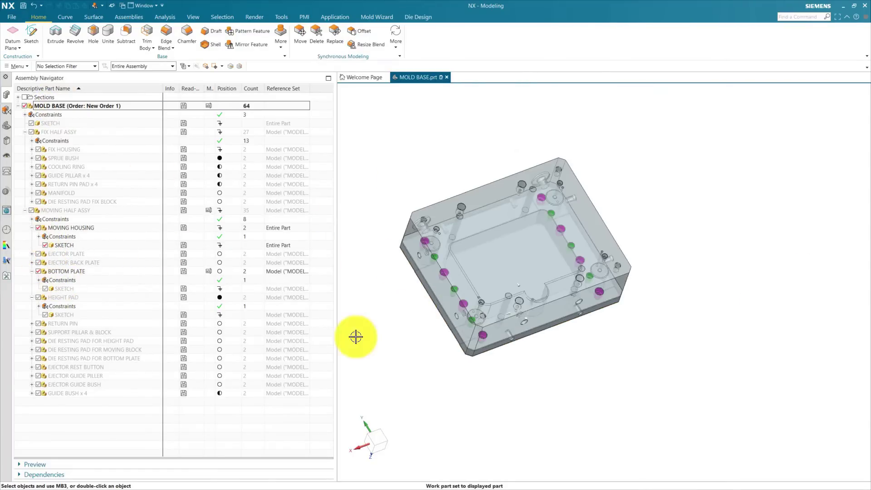
Step: Move the BOTTOM PLATE along the Z axis clear of the moving housing and show the HEIGHT PAD component
right_click(68, 271)
left_click(110, 265)
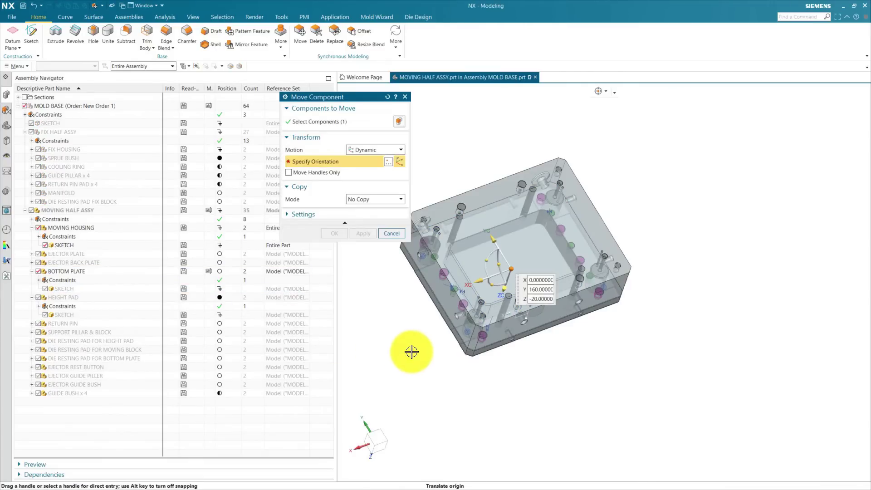
left_click_drag(504, 290, 530, 152)
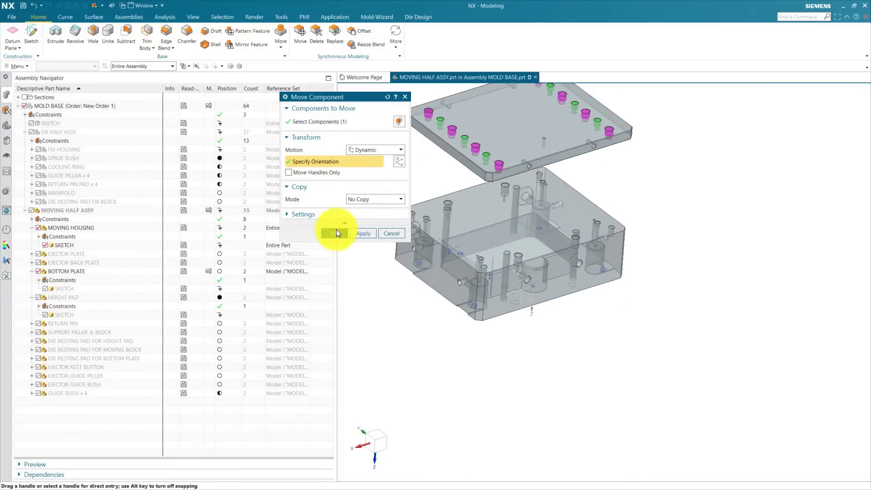
left_click(336, 231)
left_click(38, 303)
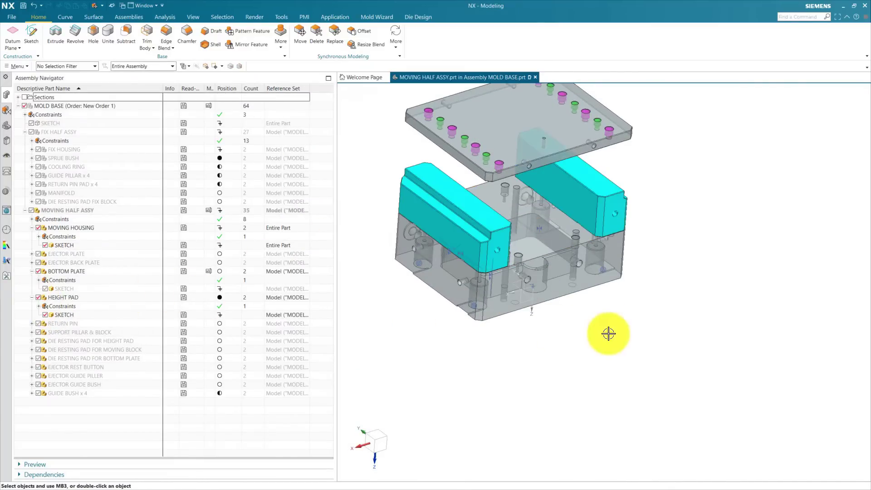
middle_click_drag(609, 332, 550, 339)
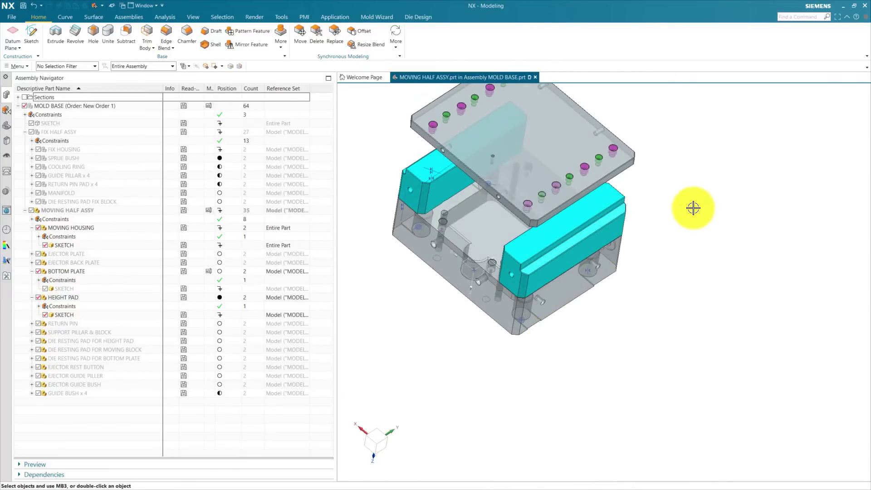
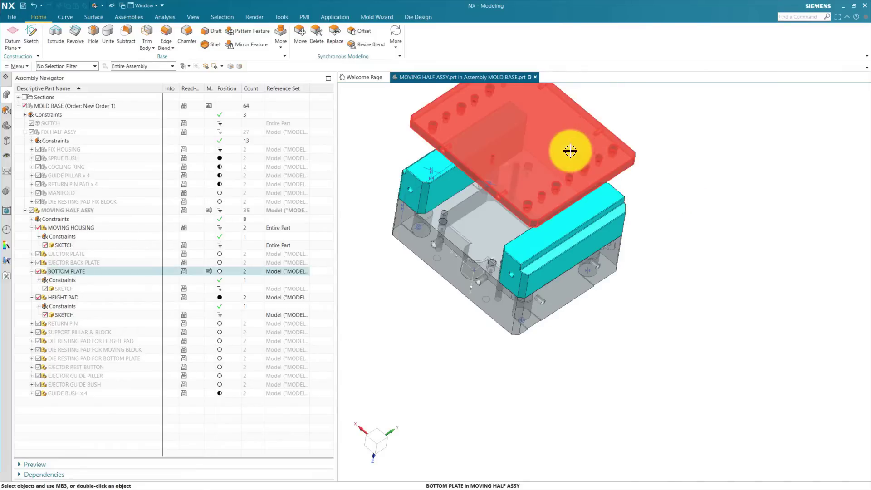
Step: Add a Touch/Align constraint between the height pad's upper face and the bottom plate's underside
left_click(129, 16)
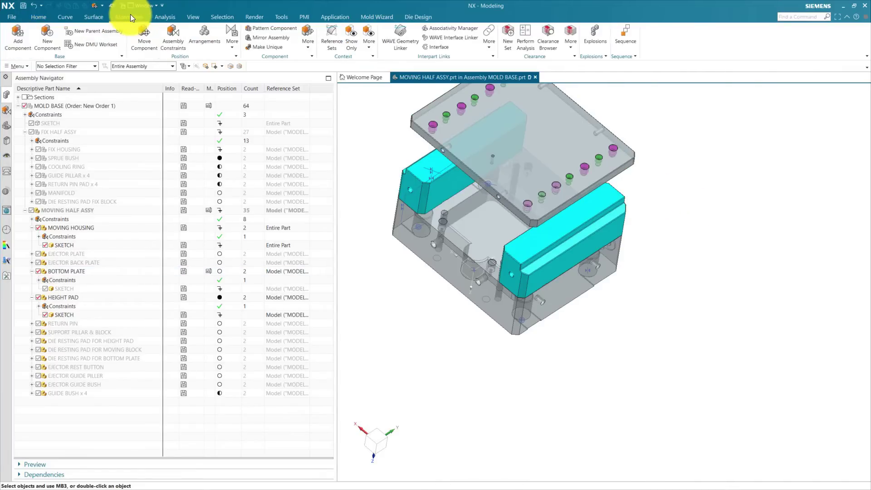
left_click(170, 37)
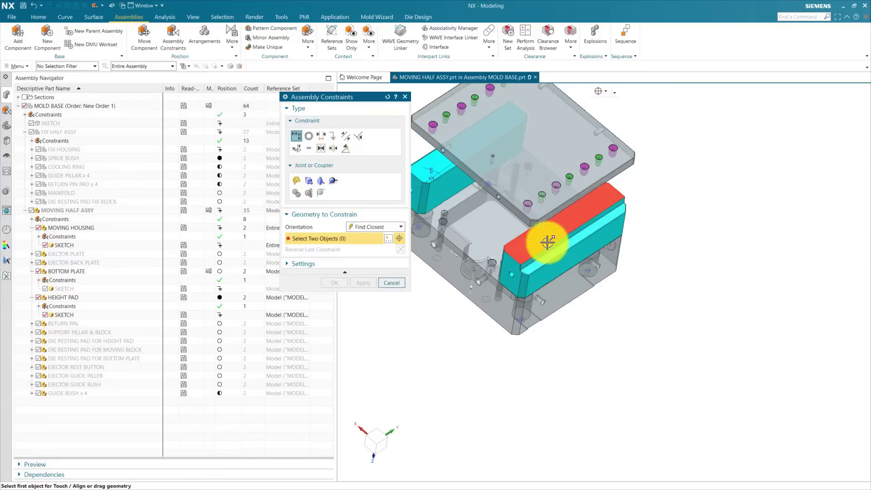
left_click(564, 239)
middle_click_drag(563, 382, 585, 352)
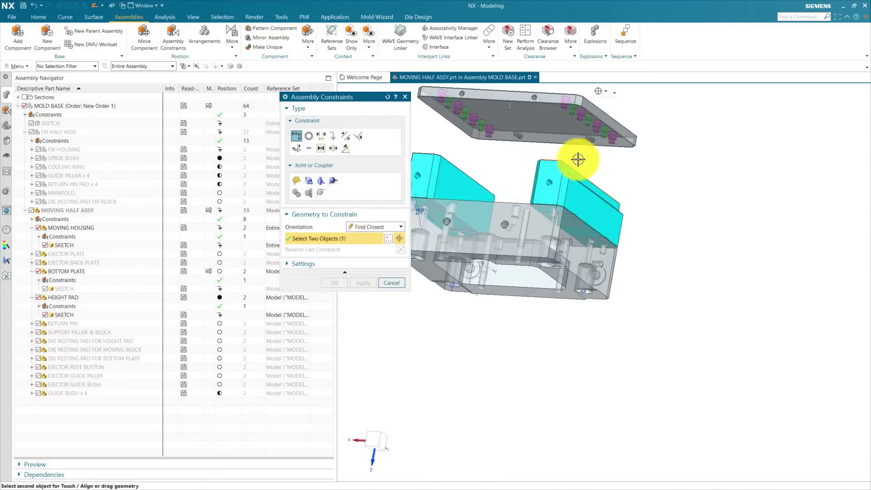
left_click(562, 128)
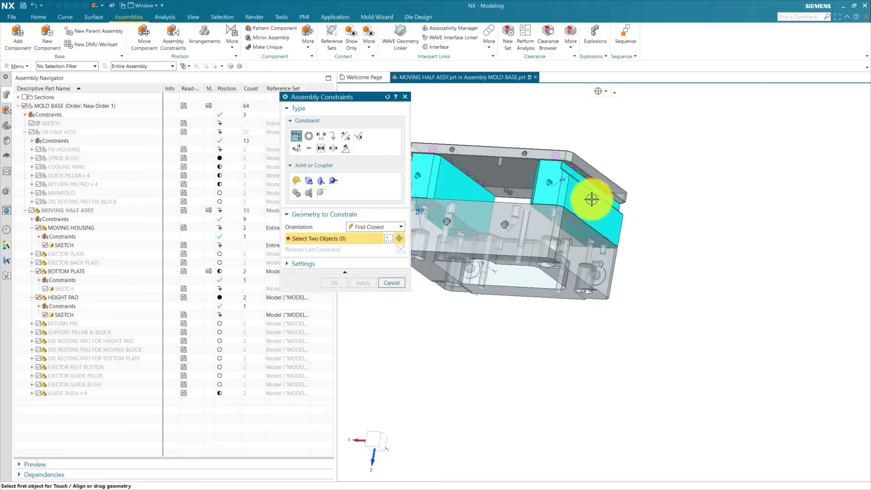
Step: Align the bottom plate's outer side face and its end face with the matching faces of the height pad using Touch/Align constraints
scroll(590, 186, "up", 3)
left_click(591, 180)
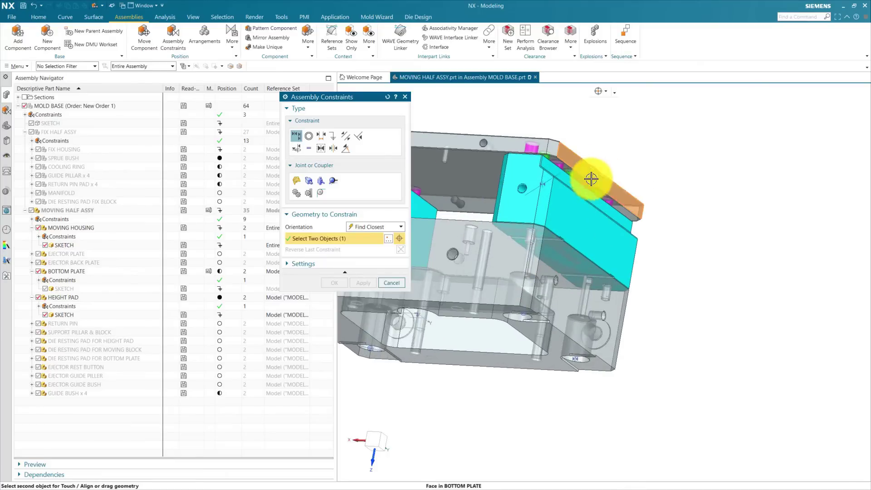
left_click(584, 224)
left_click(369, 283)
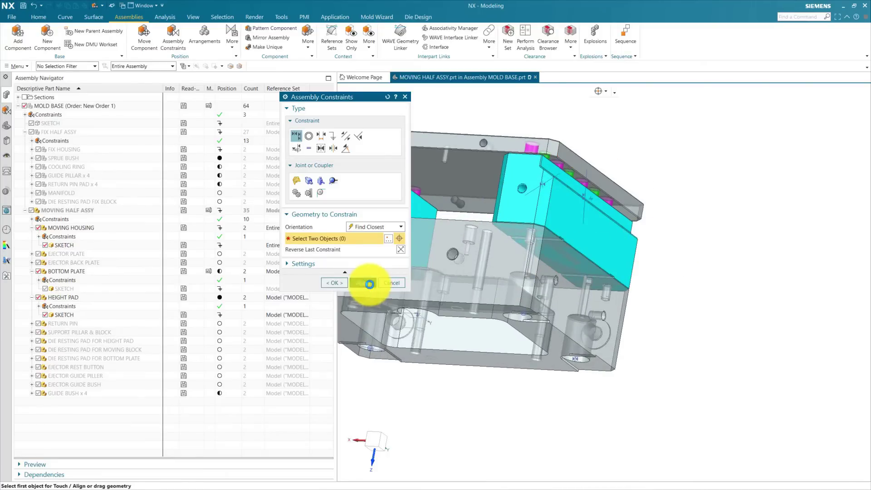
left_click(522, 145)
left_click(521, 170)
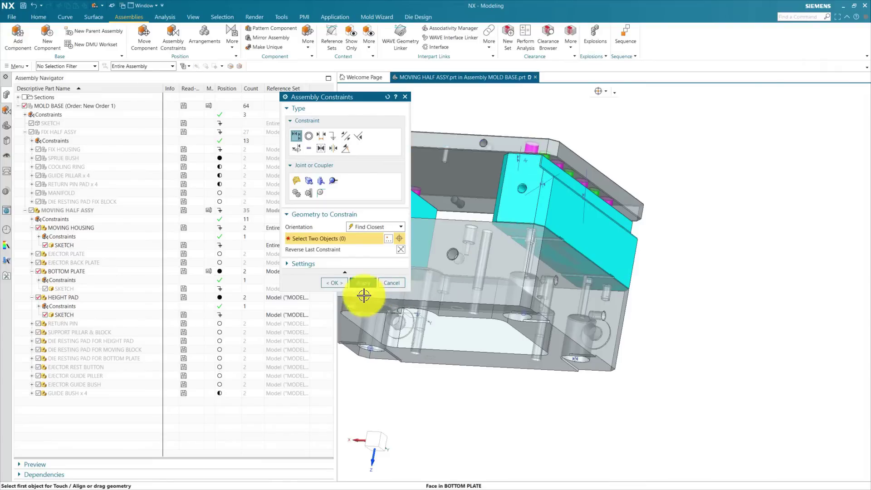
Step: Accept the Touch/Align constraints and check the BOTTOM PLATE's remaining degrees of freedom
left_click(336, 282)
scroll(612, 229, "down", 5)
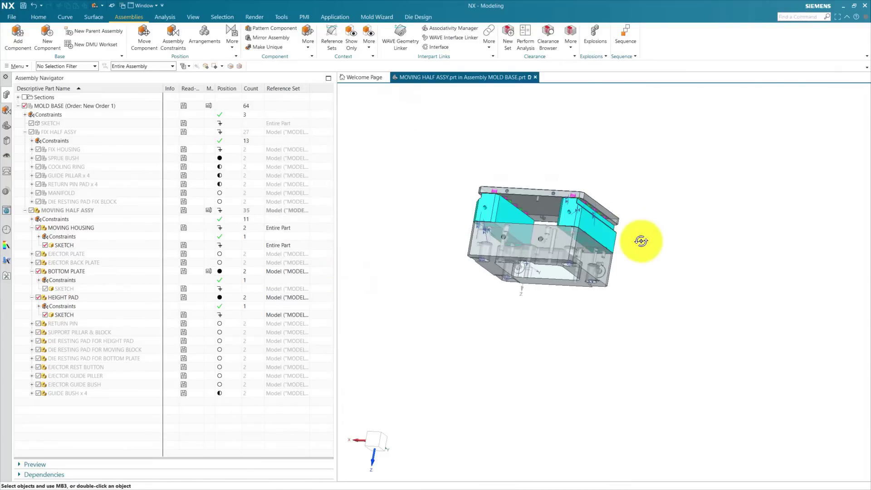
middle_click_drag(641, 241, 574, 376)
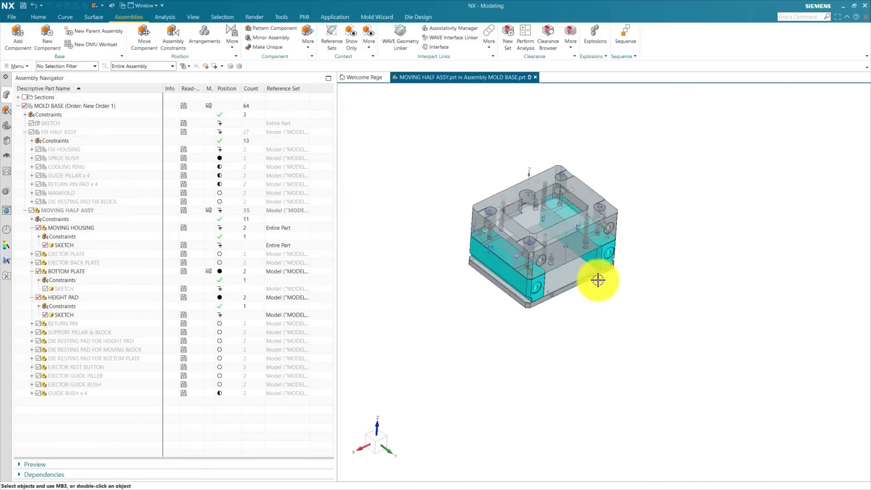
scroll(598, 280, "up", 5)
left_click(543, 282)
right_click(542, 283)
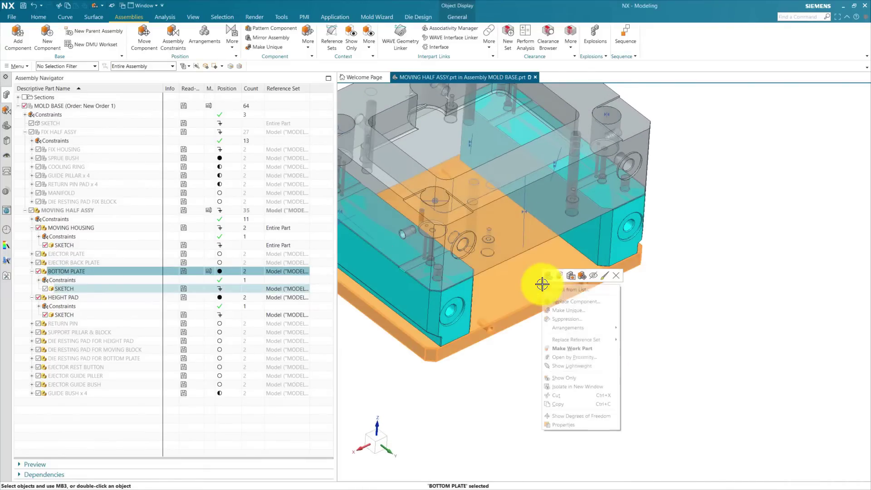
left_click(565, 416)
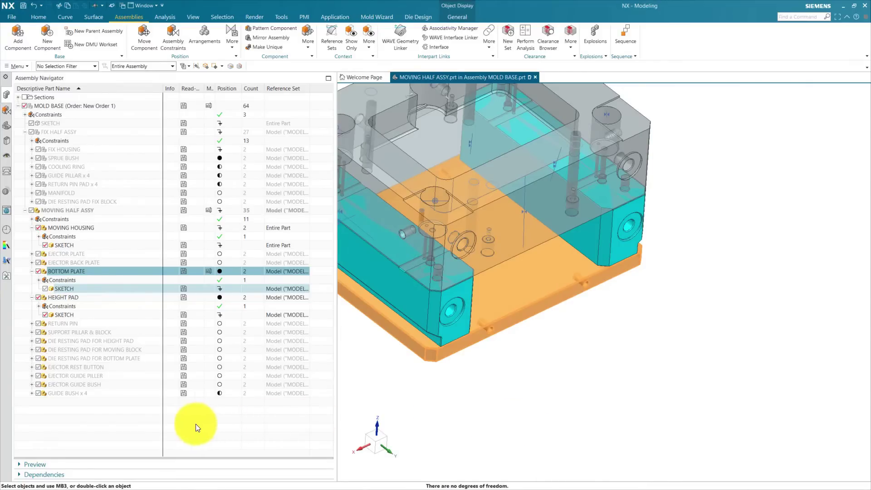
left_click(109, 426)
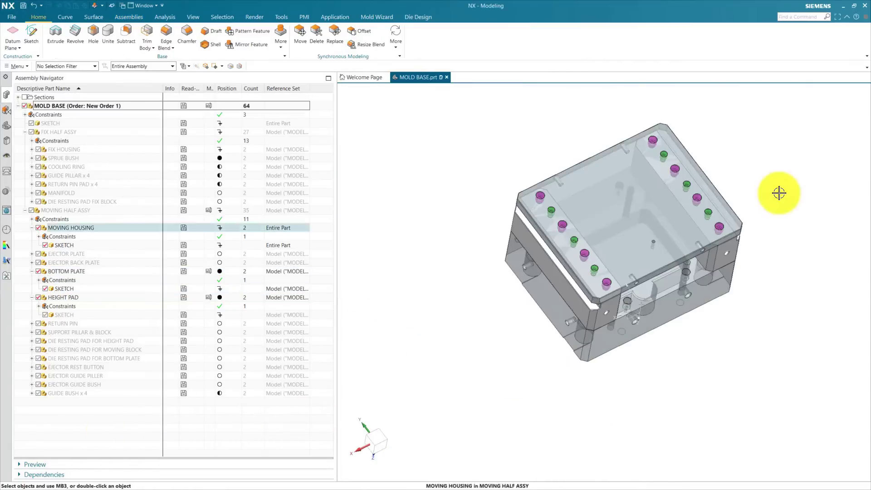
Step: Make the HEIGHT PAD component the work part and show its model history
mouse_move(777, 192)
middle_mouse_down()
mouse_move(781, 200)
mouse_move(783, 189)
middle_mouse_up()
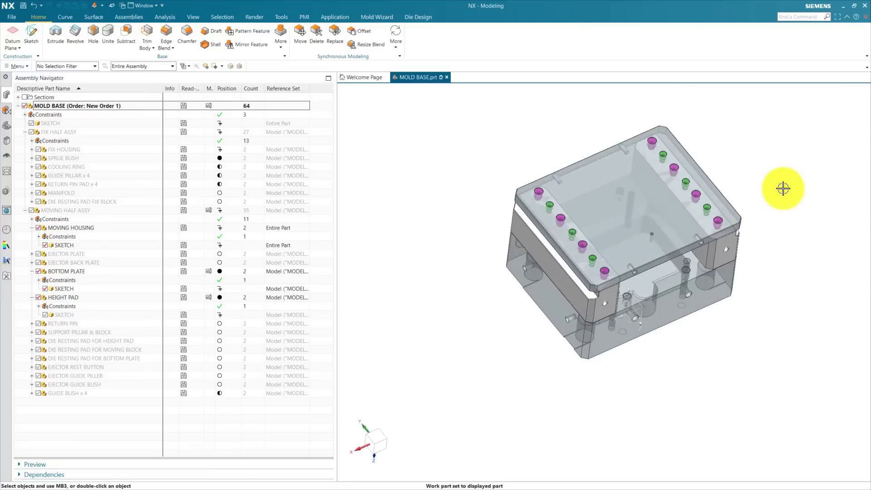
scroll(597, 251, "up", 4)
scroll(593, 254, "down", 2)
middle_click_drag(472, 338, 472, 331)
double_click(68, 296)
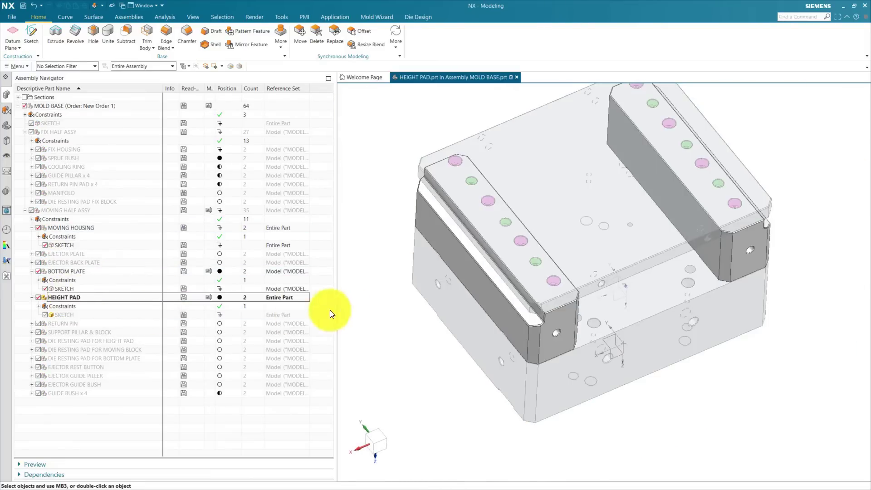
middle_click_drag(430, 205, 490, 265)
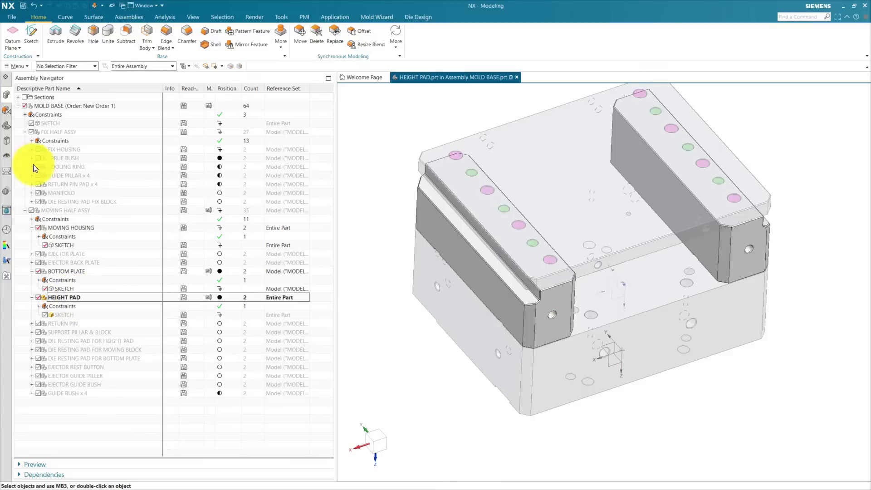
left_click(7, 128)
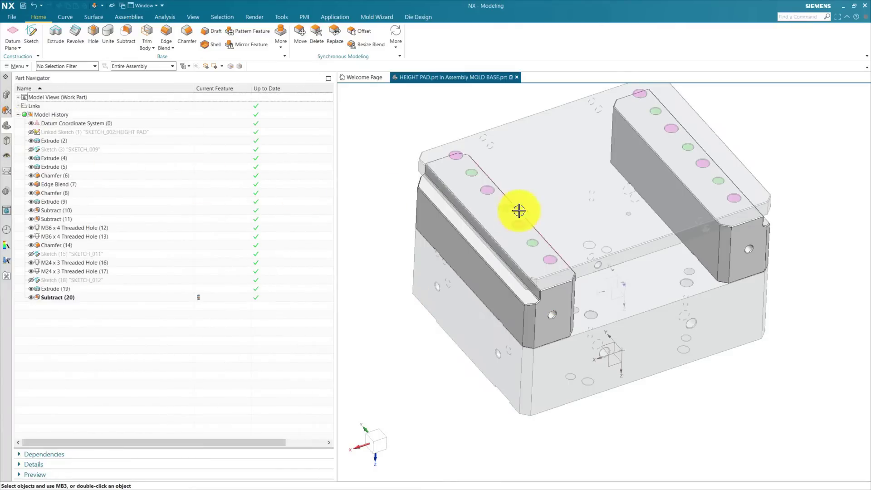
Step: Start the WAVE Geometry Linker with the Composite Curve type and hide the height pad bodies to expose the bottom plate's hole edges
middle_click_drag(519, 208, 273, 114)
left_click(129, 17)
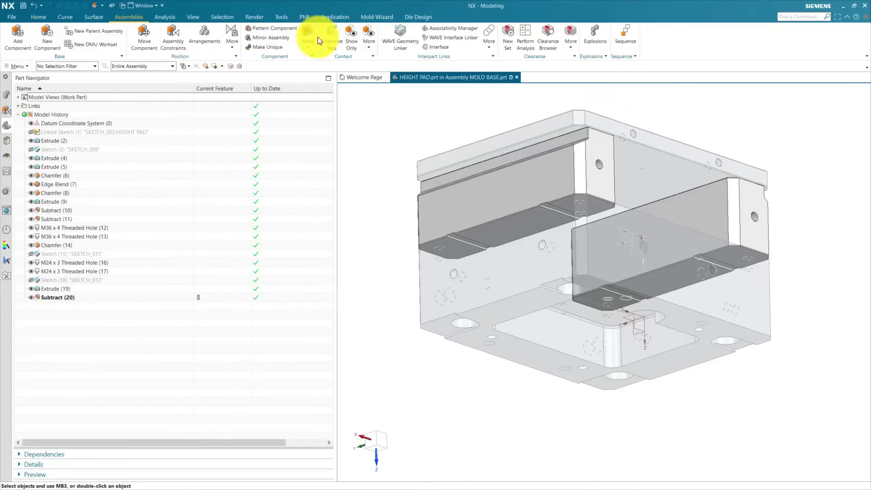
left_click(404, 40)
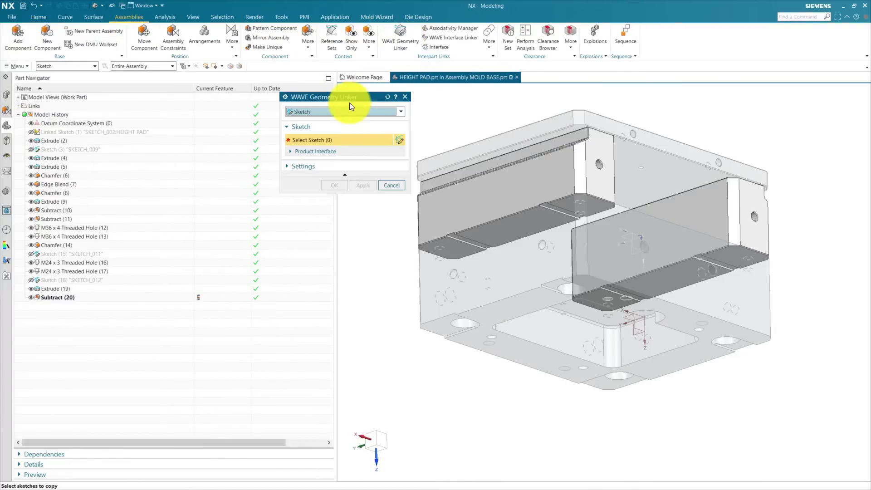
left_click(314, 110)
left_click(306, 121)
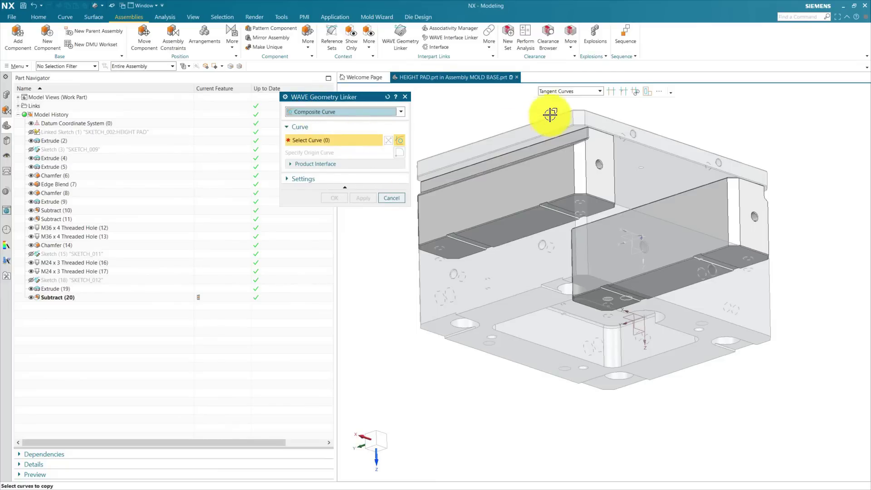
left_click(33, 141)
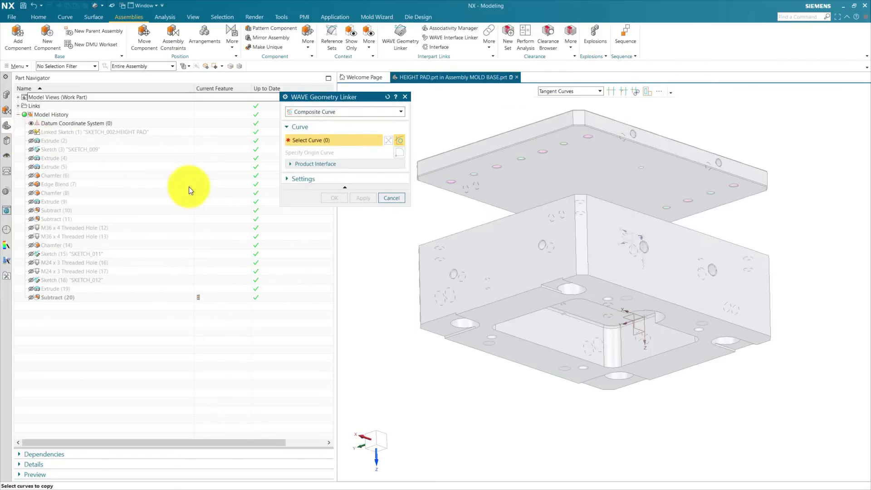
Step: Select the seven circular hole edges along one side of the bottom plate's face toward the height pads for linking
scroll(451, 192, "up", 5)
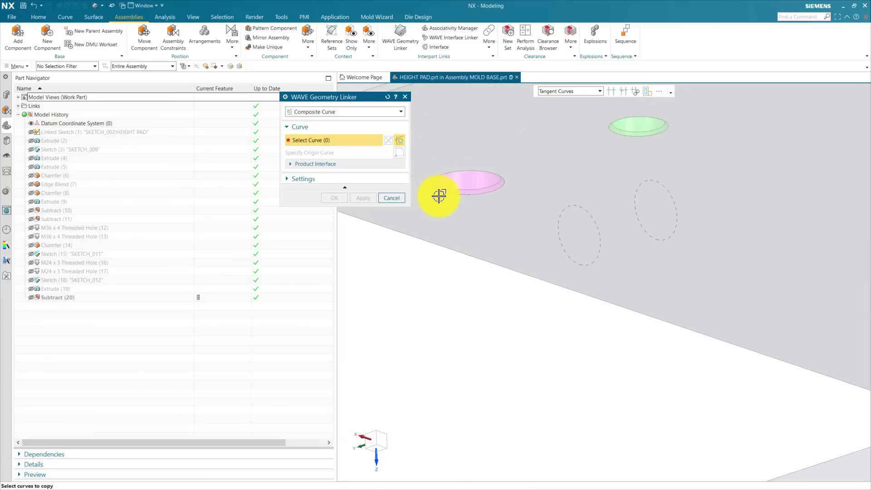
left_click(442, 195)
scroll(423, 272, "down", 2)
left_click(543, 205)
scroll(549, 205, "down", 2)
left_click(594, 190)
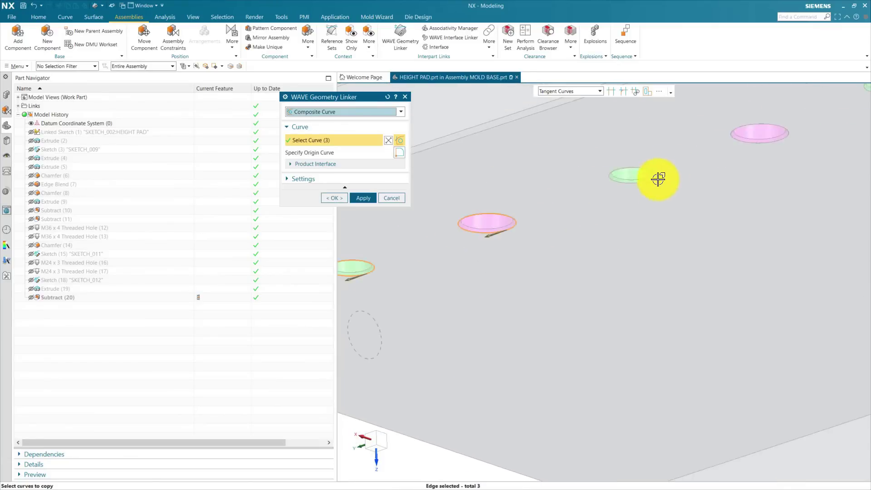
left_click(658, 179)
scroll(659, 179, "down", 2)
left_click(677, 187)
left_click(748, 164)
left_click(829, 137)
Step: Add the seven hole edges along the bottom plate's opposite side and create the linked composite curve in the height pad
scroll(725, 191, "down", 5)
middle_click_drag(675, 218, 612, 223)
scroll(626, 240, "up", 5)
left_click(635, 252)
left_click(558, 192)
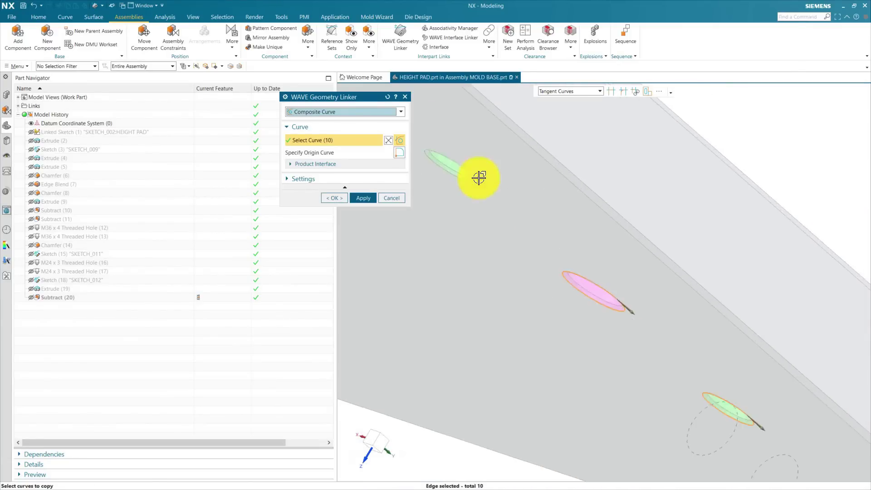
left_click(478, 177)
scroll(555, 222, "down", 4)
left_click(521, 215)
left_click(460, 160)
scroll(472, 171, "down", 4)
middle_click_drag(472, 199, 420, 173)
left_click(302, 179)
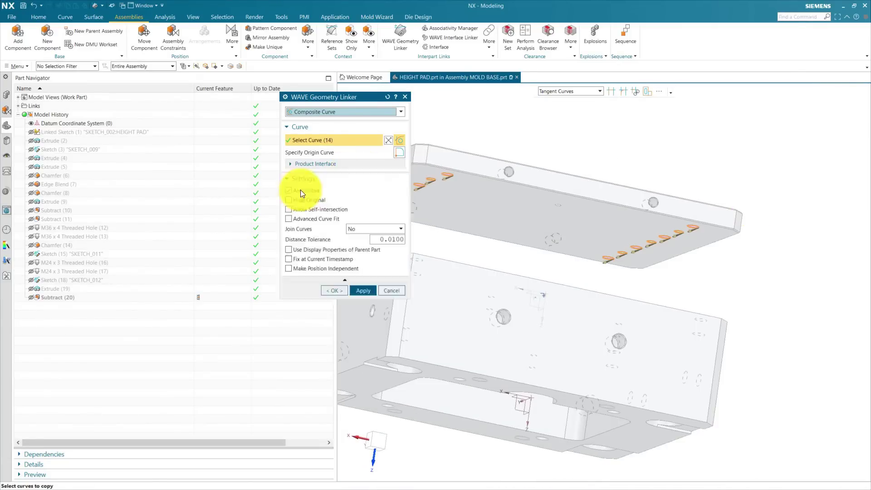
left_click(339, 289)
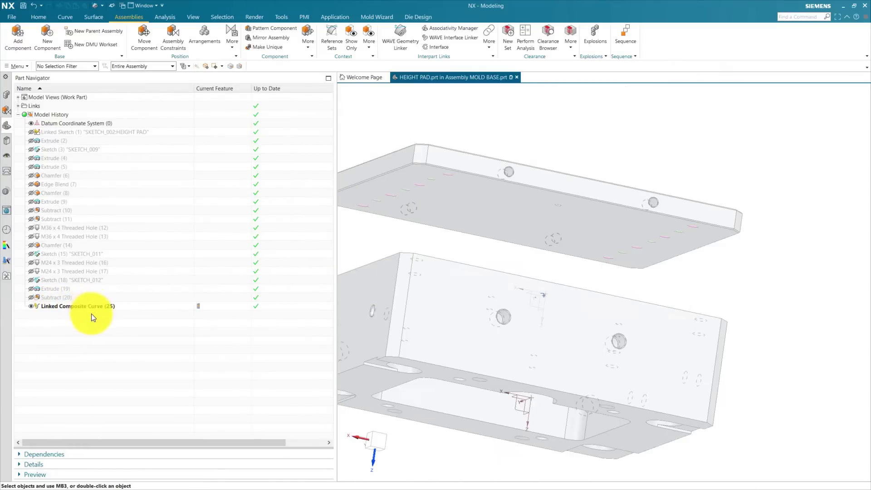
Step: Show the height pad bodies again and hide the BOTTOM PLATE to expose the linked hole circles
left_click(31, 141)
left_click(7, 95)
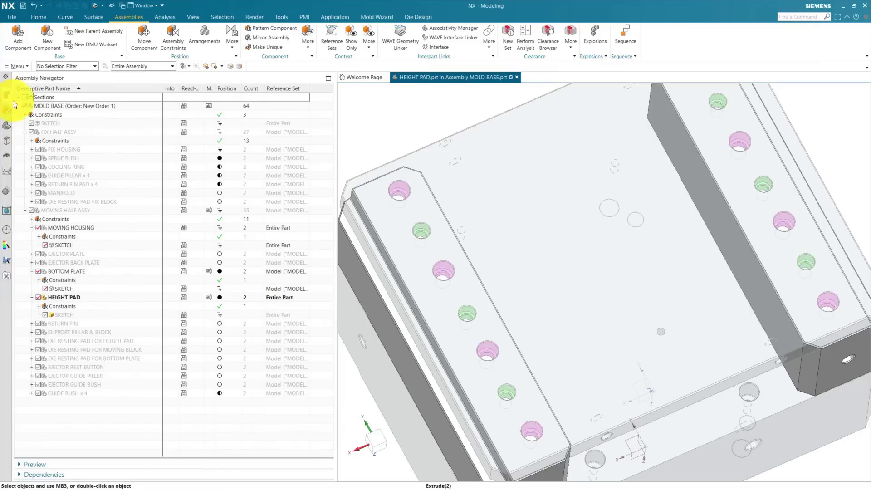
left_click(37, 270)
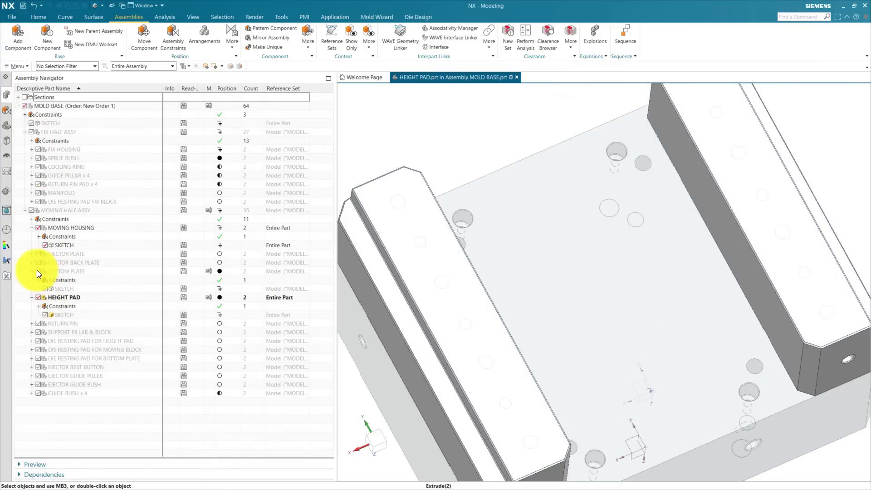
scroll(449, 188, "down", 2)
scroll(422, 165, "up", 3)
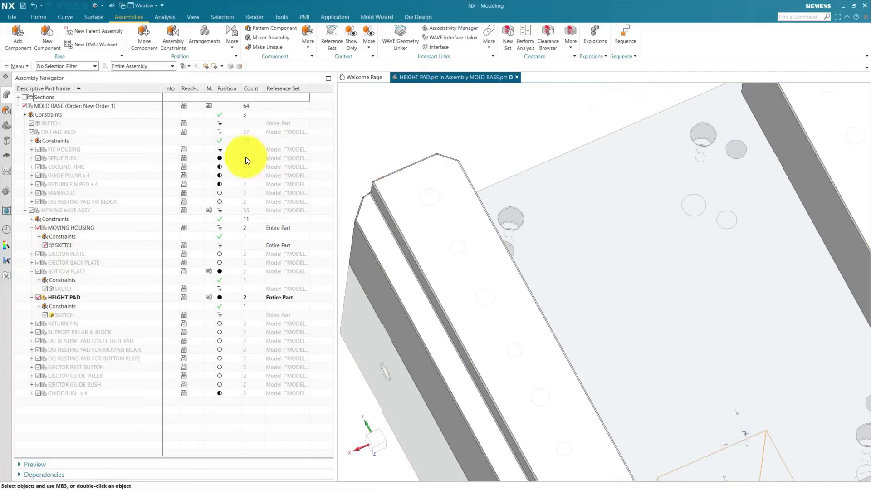
Step: Show the BOTTOM PLATE, make it the work part, and check its counterbored hole settings
left_click(38, 271)
left_click(62, 270)
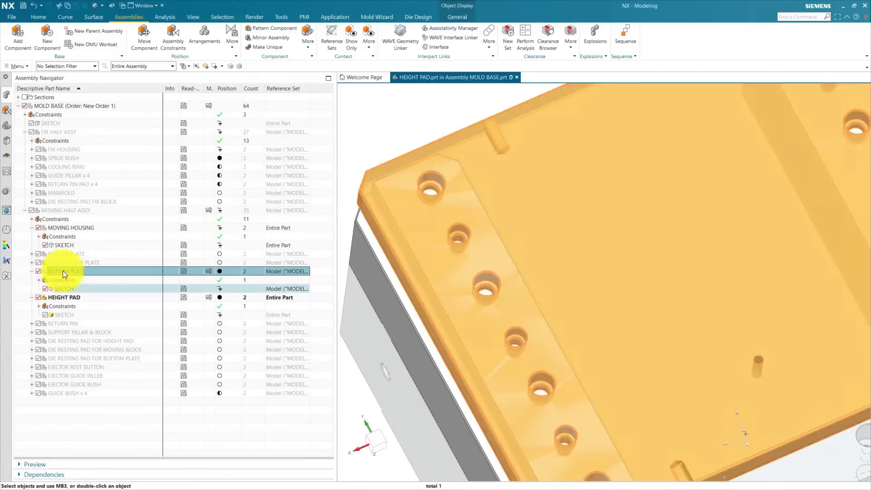
double_click(62, 271)
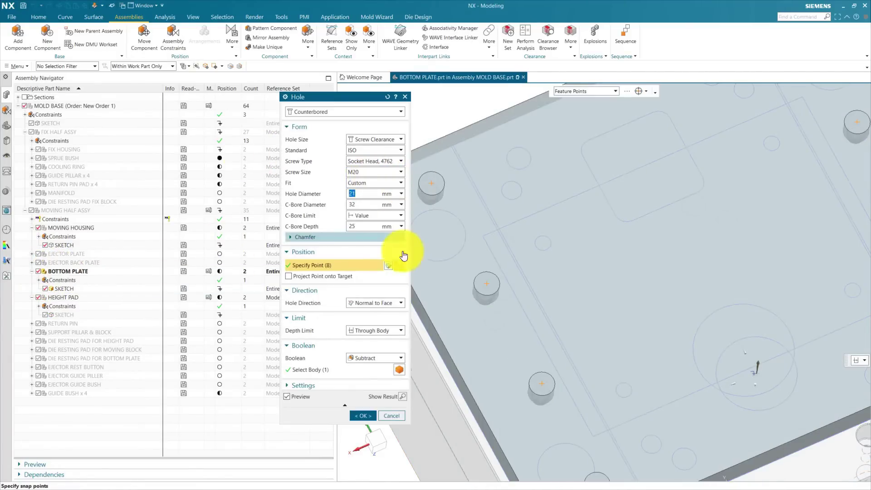
middle_click(423, 246)
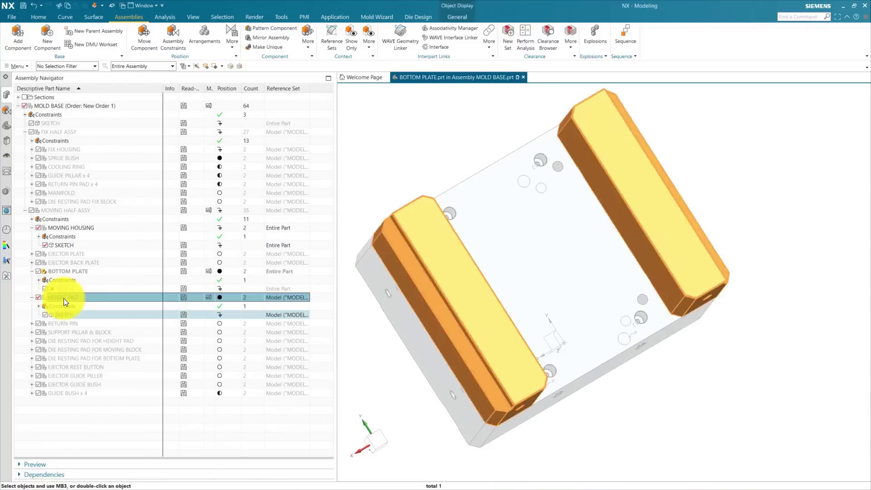
Step: Make the HEIGHT PAD the work part and cut four simple M20 screw clearance holes, Close (H12), through one pad at the larger linked circles
double_click(64, 297)
left_click(40, 18)
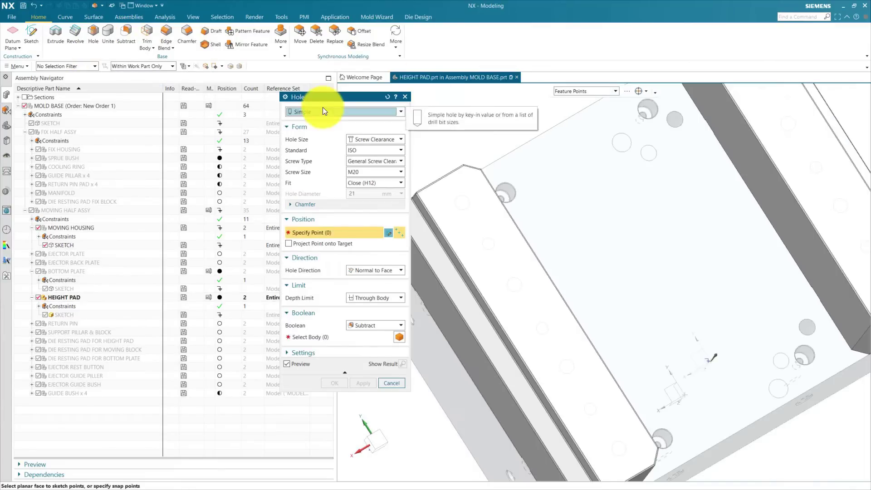
left_click(318, 111)
left_click(311, 121)
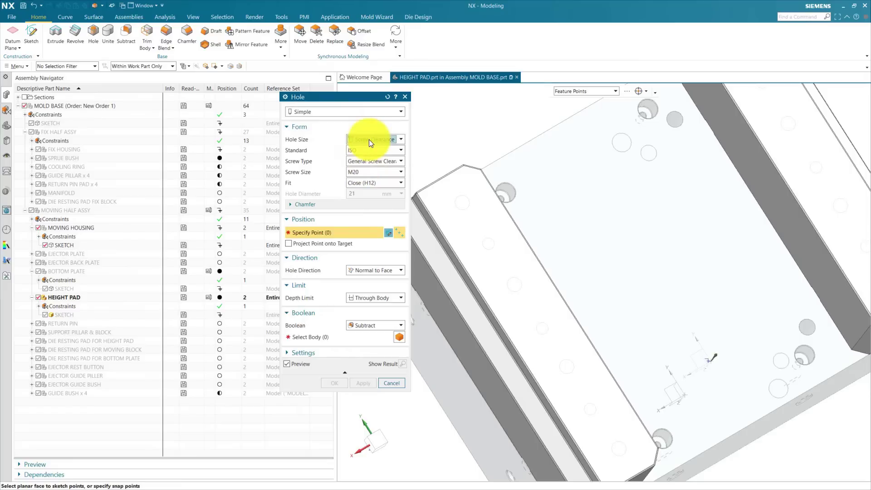
left_click(420, 200)
middle_click_drag(420, 200, 575, 259)
left_click(575, 260)
left_click(604, 329)
scroll(623, 363, "up", 5)
left_click(565, 321)
scroll(517, 367, "down", 6)
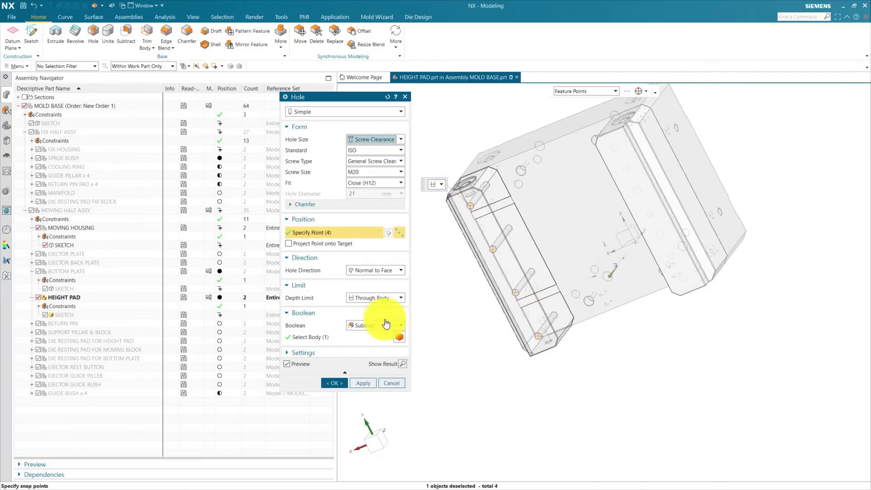
left_click(341, 383)
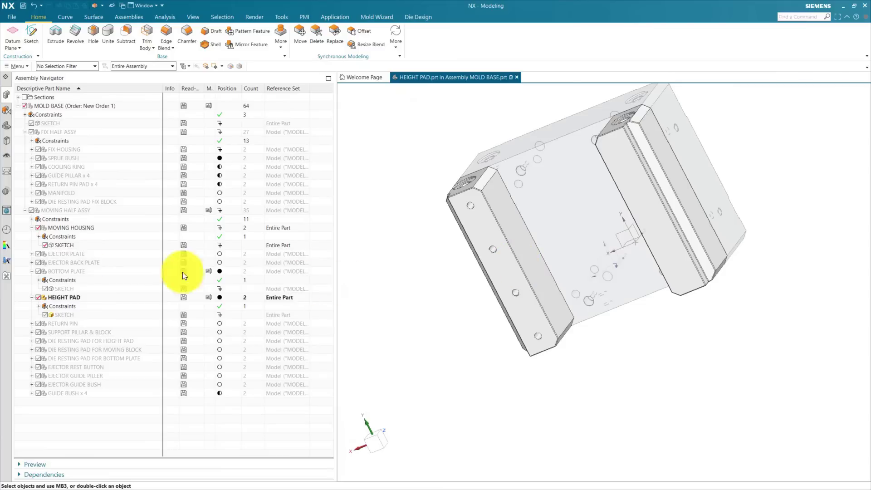
Step: Cut four simple M20 screw clearance holes, Close (H12), through the second height pad at its larger linked circles
left_click(10, 129)
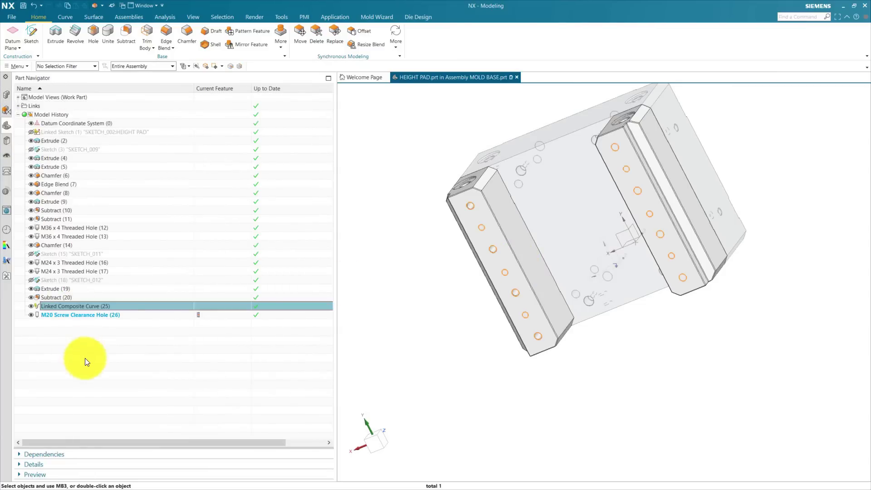
left_click(92, 35)
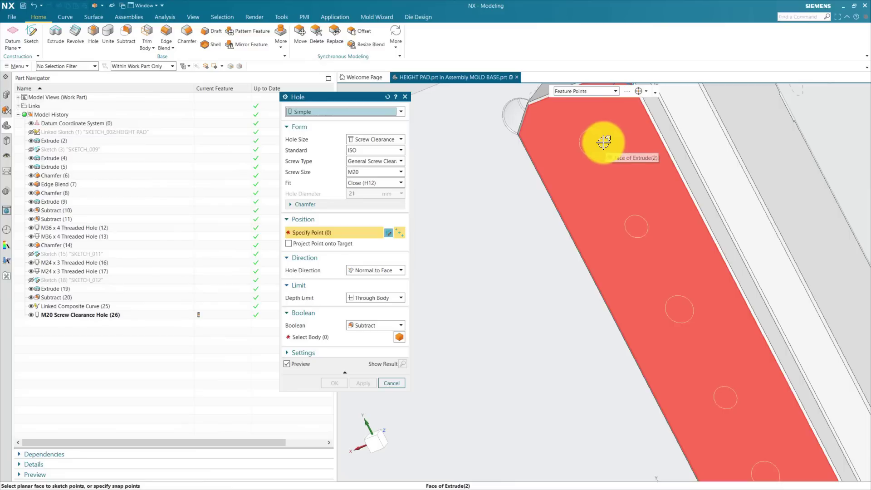
left_click(603, 142)
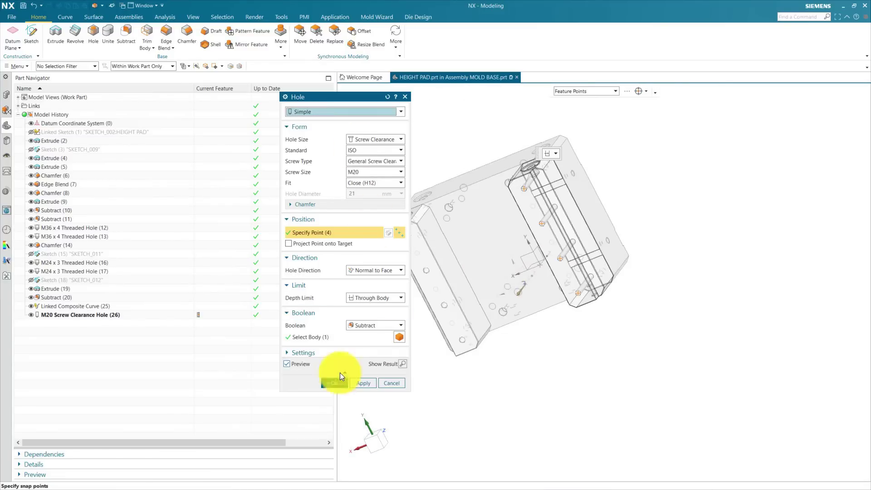
left_click(336, 384)
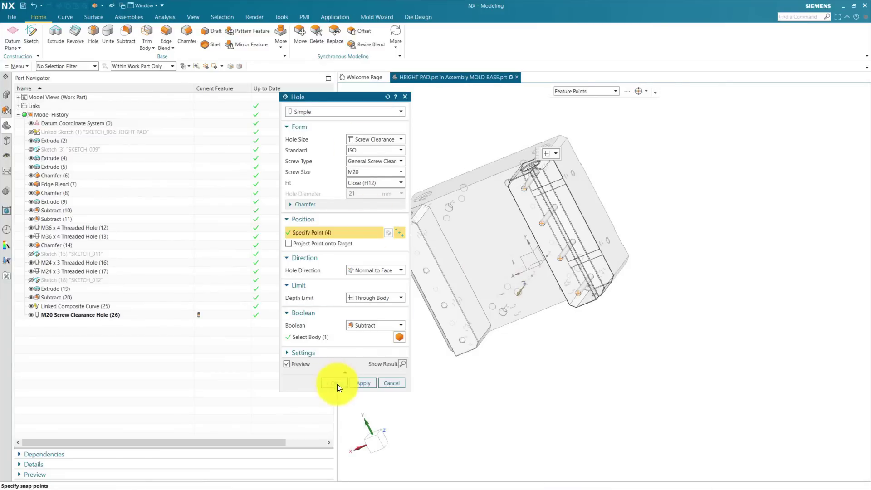
Step: Make the MOLD BASE assembly the work part and show the BOTTOM PLATE over the drilled height pads
left_click(6, 95)
double_click(45, 106)
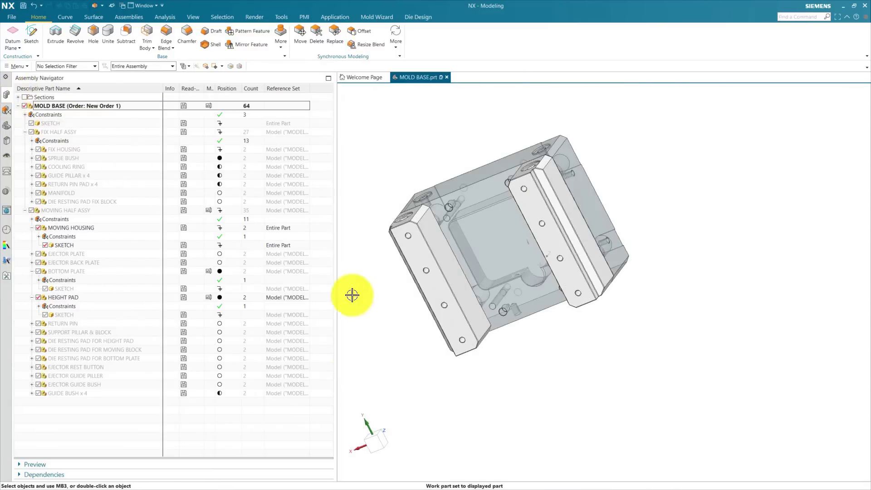
middle_click_drag(402, 339, 419, 365)
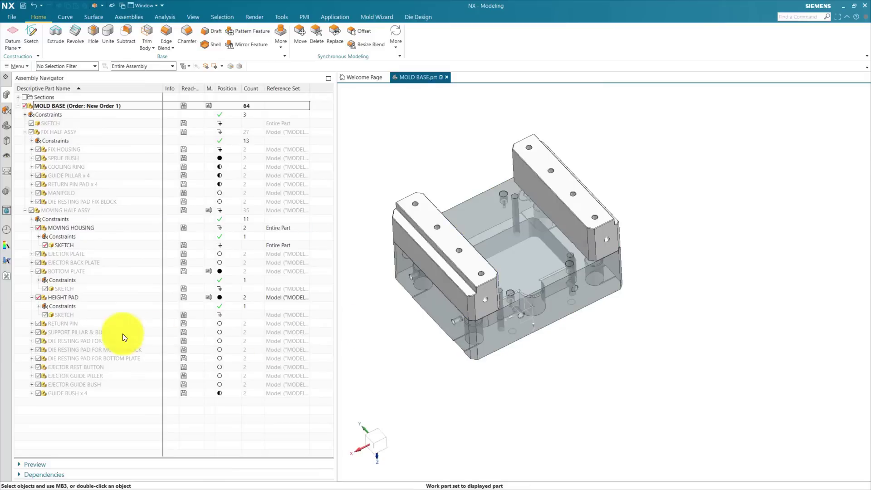
left_click(39, 273)
scroll(464, 263, "up", 10)
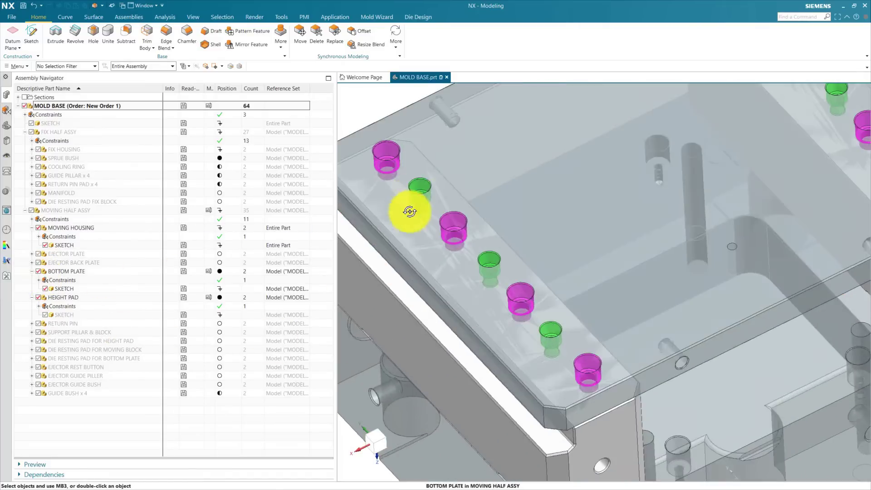
Step: Make the BOTTOM PLATE the work part and check the settings of its smaller counterbored holes
mouse_move(405, 281)
middle_mouse_down()
mouse_move(420, 258)
mouse_move(422, 276)
mouse_move(420, 249)
mouse_move(421, 334)
mouse_move(414, 270)
middle_mouse_up()
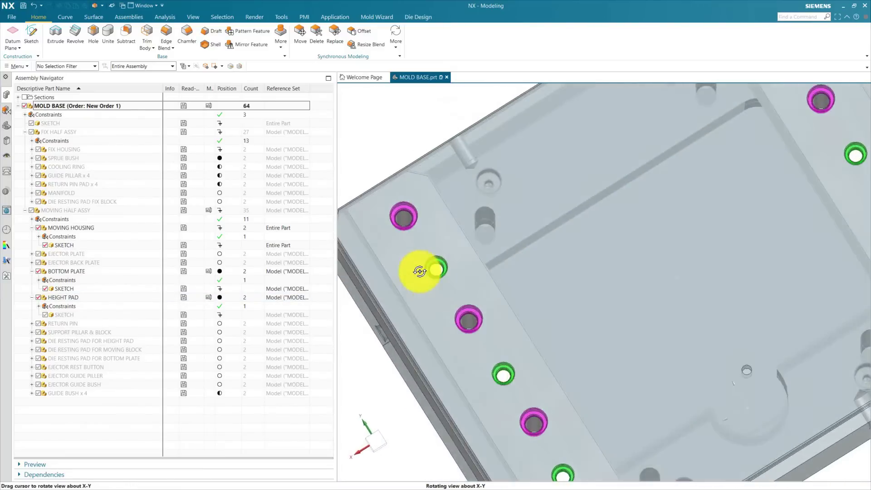
scroll(452, 239, "up", 3)
double_click(449, 241)
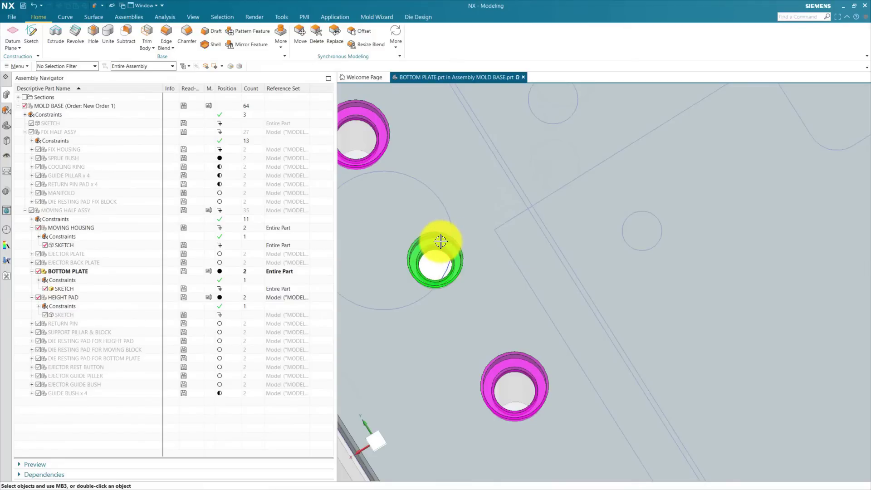
double_click(440, 241)
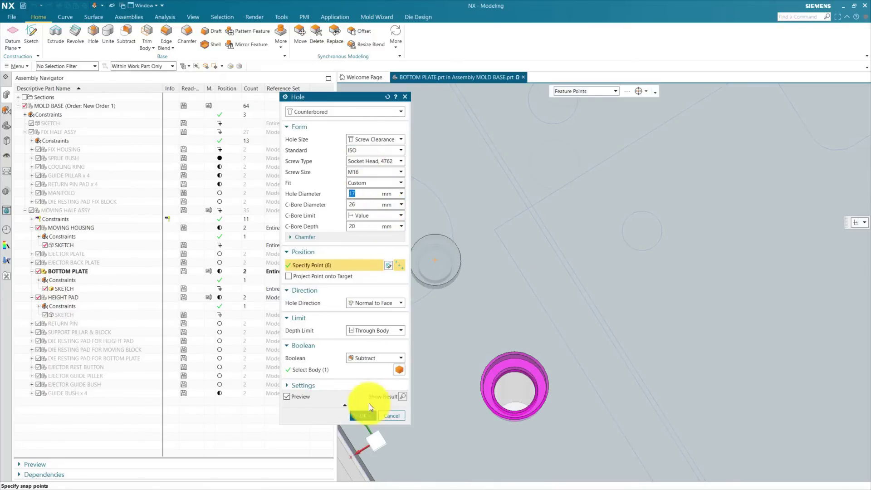
left_click(365, 415)
scroll(473, 259, "down", 5)
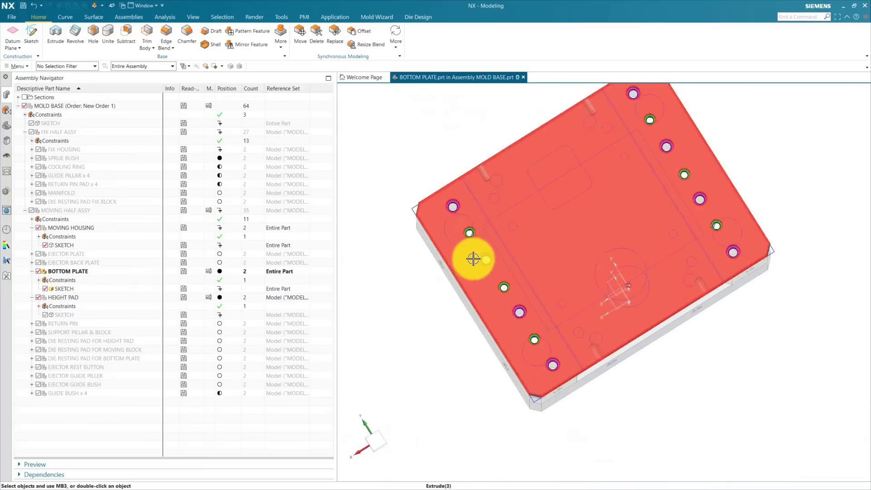
mouse_move(473, 258)
middle_mouse_down()
mouse_move(455, 311)
mouse_move(475, 249)
middle_mouse_up()
scroll(472, 268, "up", 5)
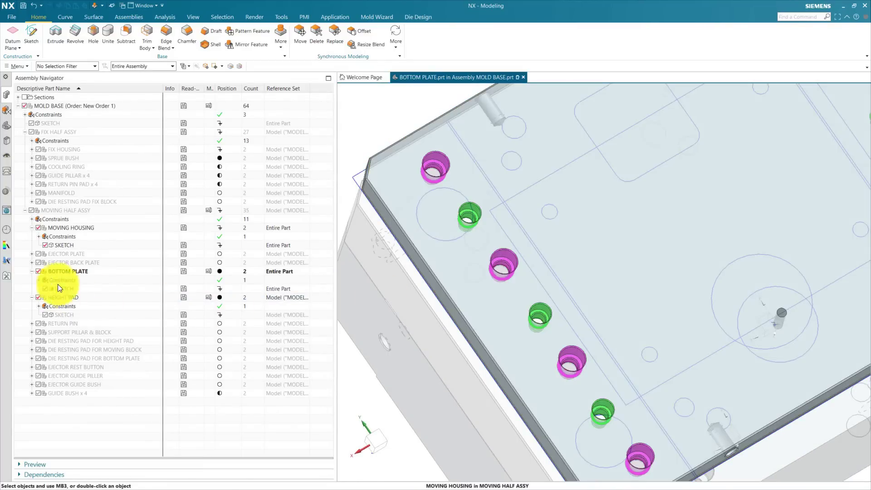
Step: Make the HEIGHT PAD the work part and set up a Threaded hole, Metric Coarse, size M16 x 2
double_click(64, 297)
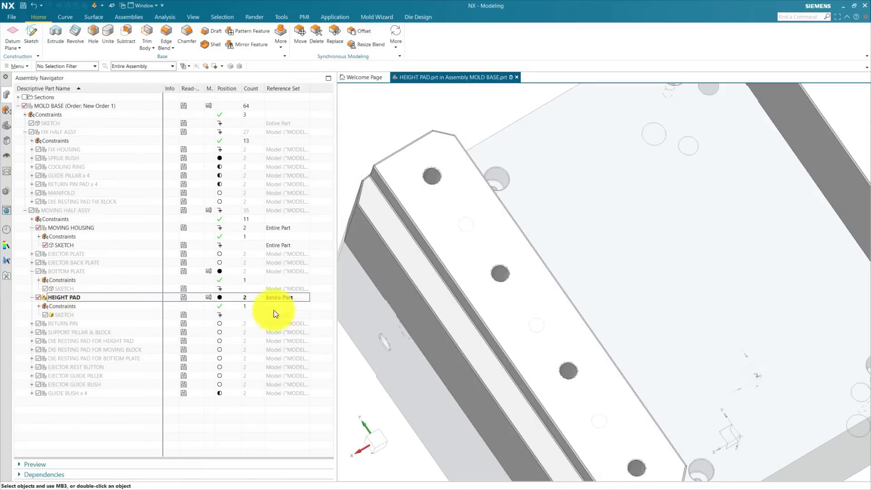
left_click(89, 43)
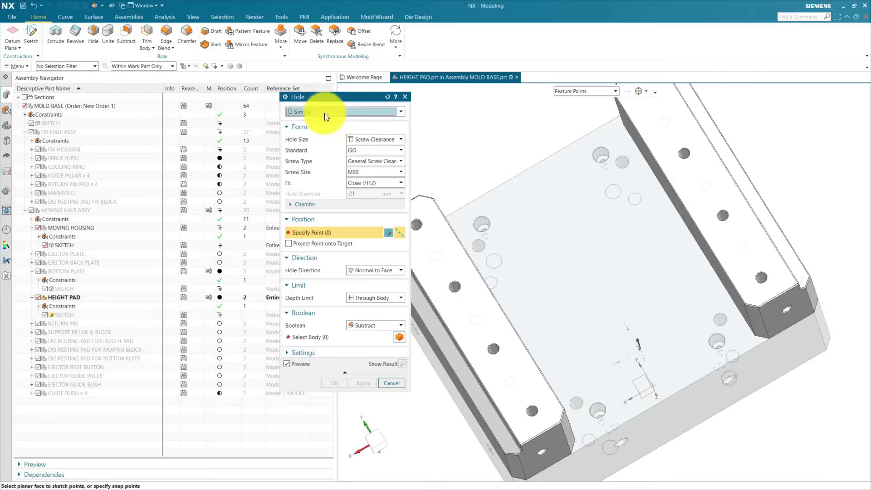
left_click(325, 113)
left_click(308, 152)
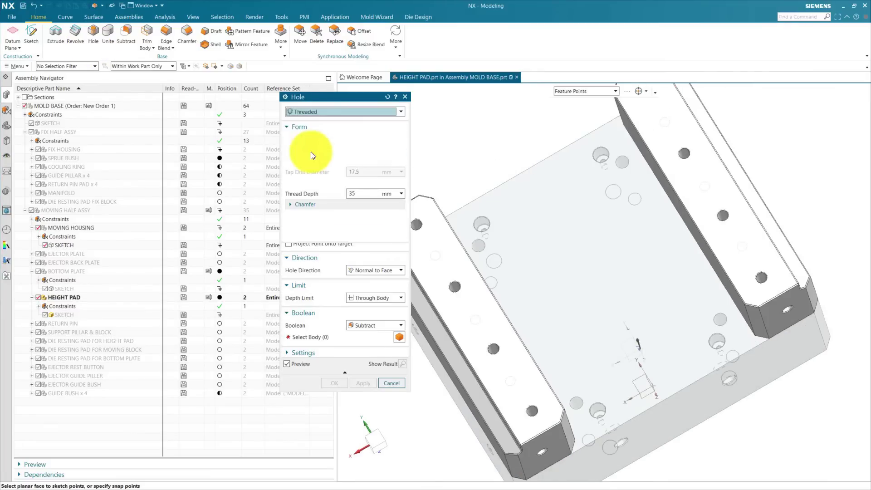
left_click(361, 146)
left_click(362, 161)
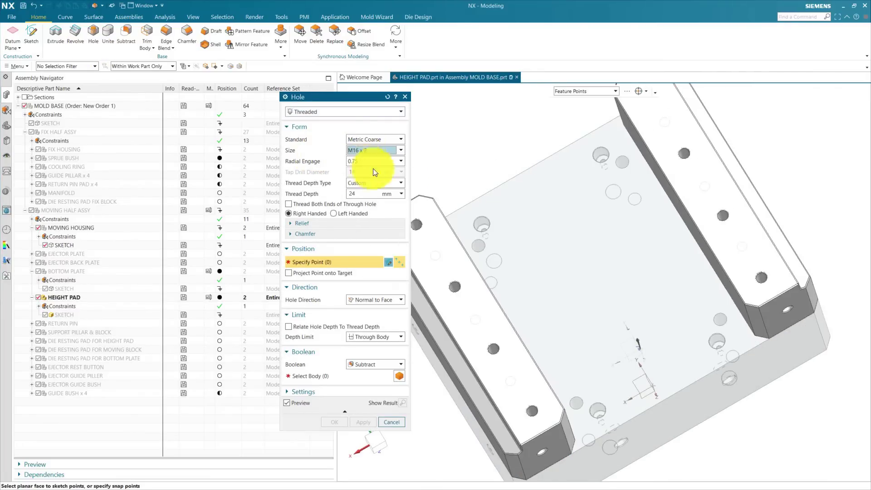
Step: Cut three M16 x 2 threaded holes, 40 mm deep with 35 mm thread depth, at one pad's smaller linked circles
scroll(434, 196, "up", 3)
left_click(441, 221)
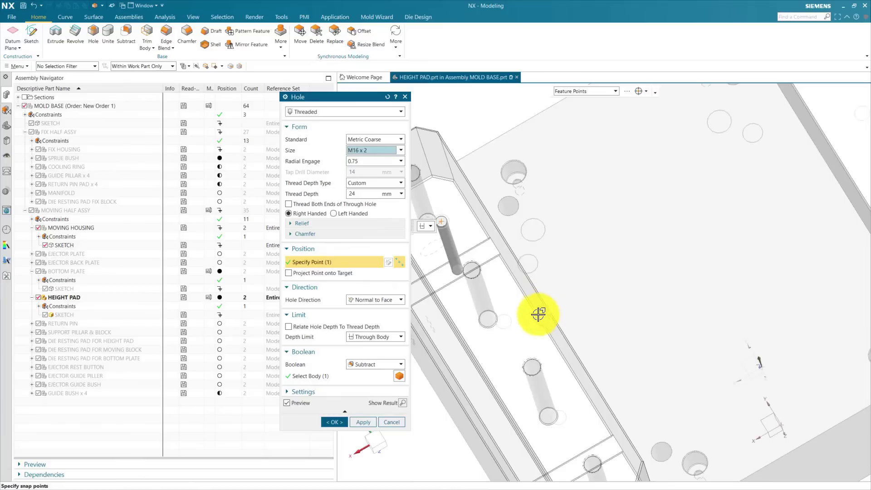
left_click(513, 318)
scroll(564, 340, "down", 3)
scroll(525, 327, "up", 3)
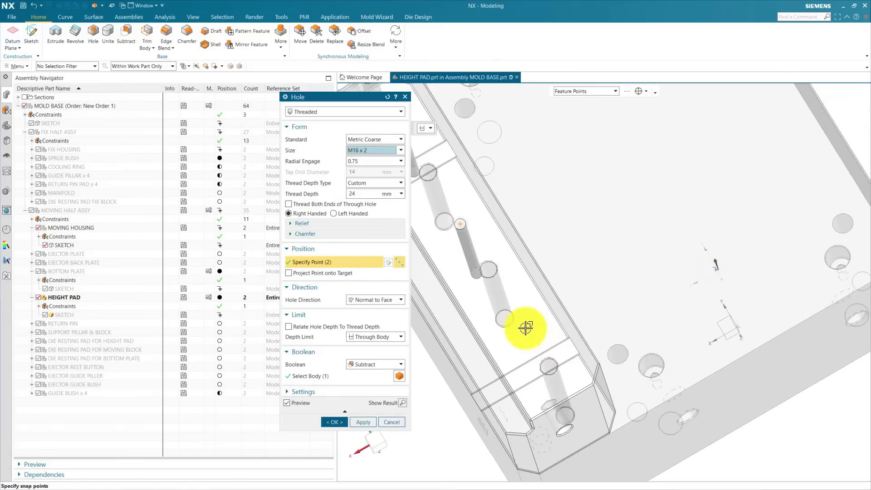
left_click(526, 323)
scroll(521, 369, "down", 3)
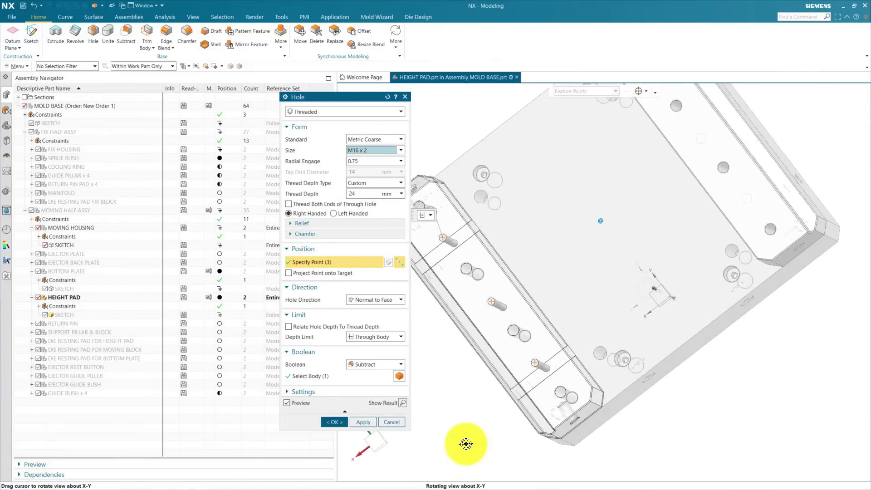
left_click(360, 347)
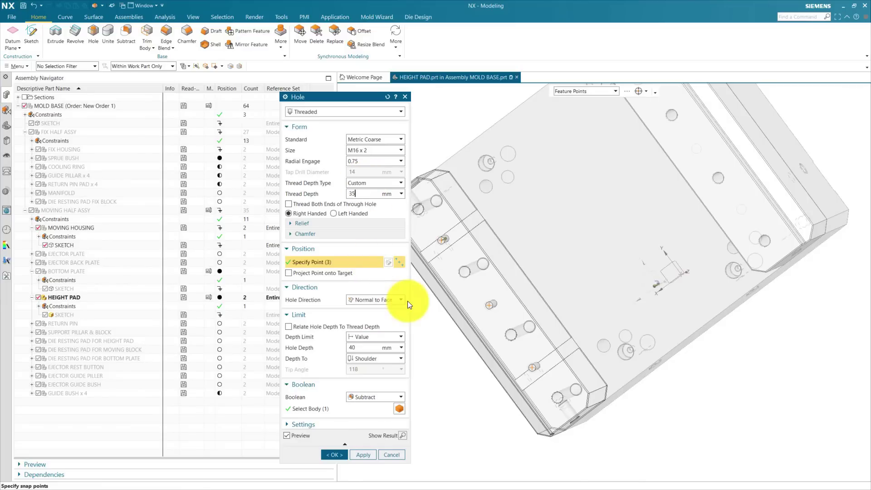
middle_click_drag(457, 391, 467, 350)
left_click(364, 453)
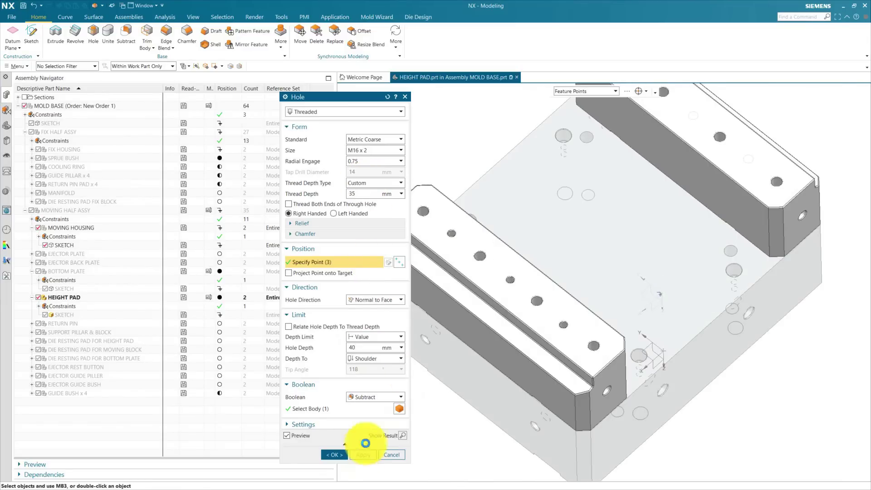
Step: Cut three matching M16 x 2 threaded holes, 40 mm deep with 35 mm thread, at the second height pad's smaller linked circles
scroll(537, 207, "up", 5)
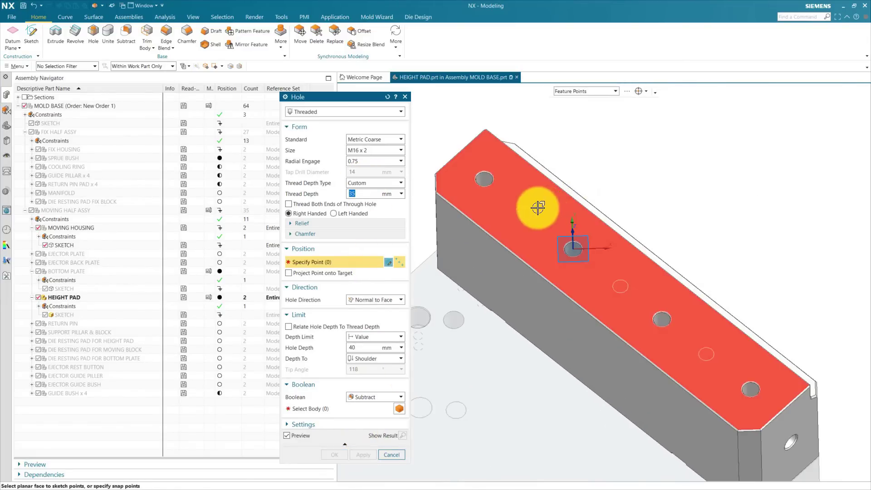
left_click(535, 208)
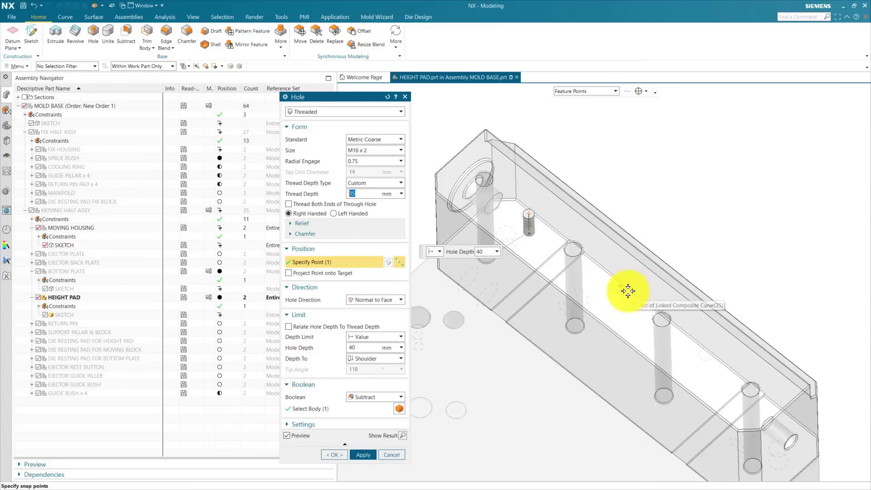
left_click(710, 361)
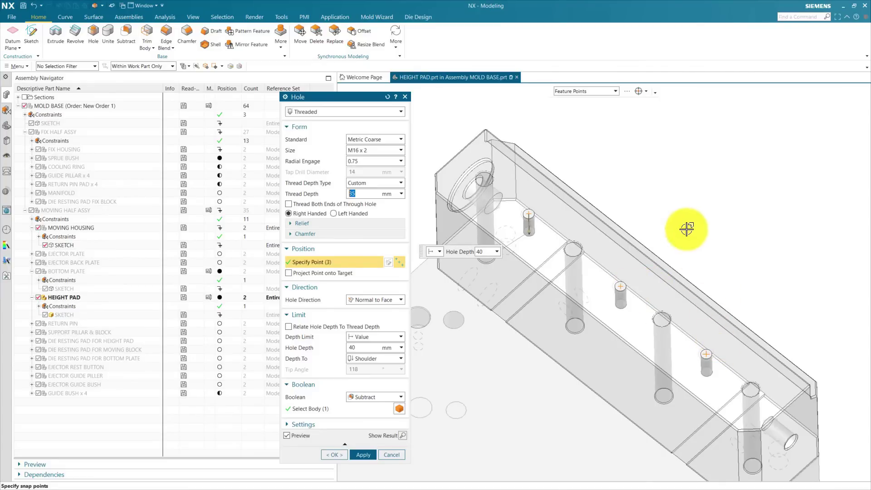
left_click(344, 454)
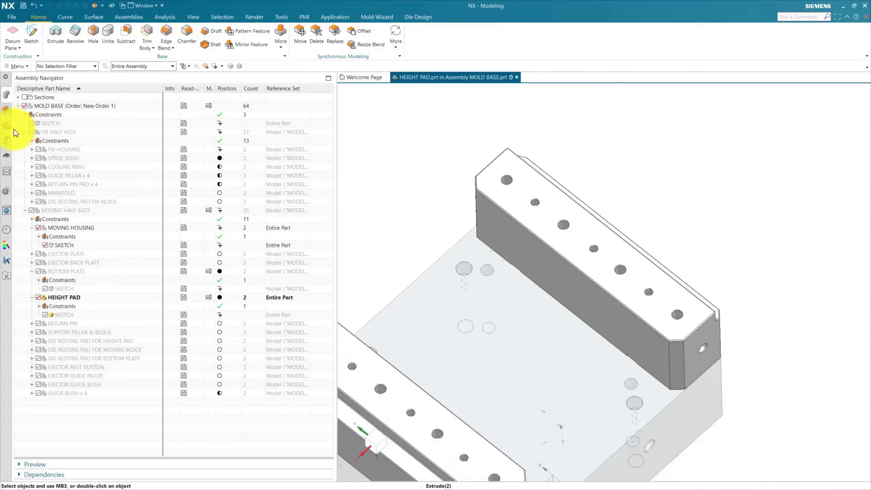
Step: Review the M20 screw clearance and M16 x 2 threaded hole features in the HEIGHT PAD's model history
left_click(7, 125)
left_click(58, 315)
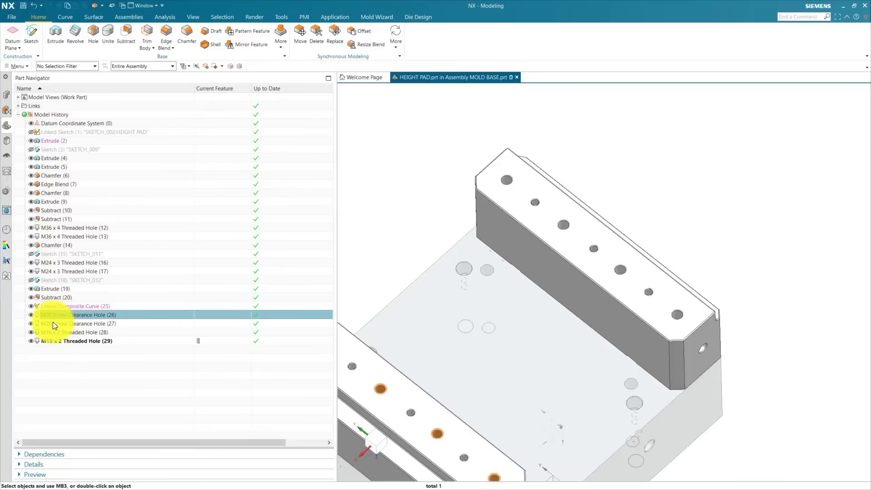
left_click(53, 322)
scroll(450, 173, "down", 3)
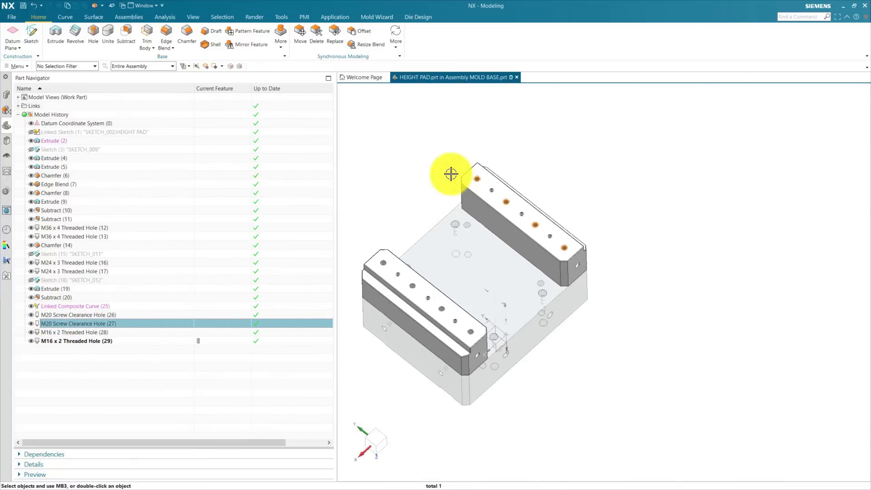
left_click(66, 332)
left_click(61, 342)
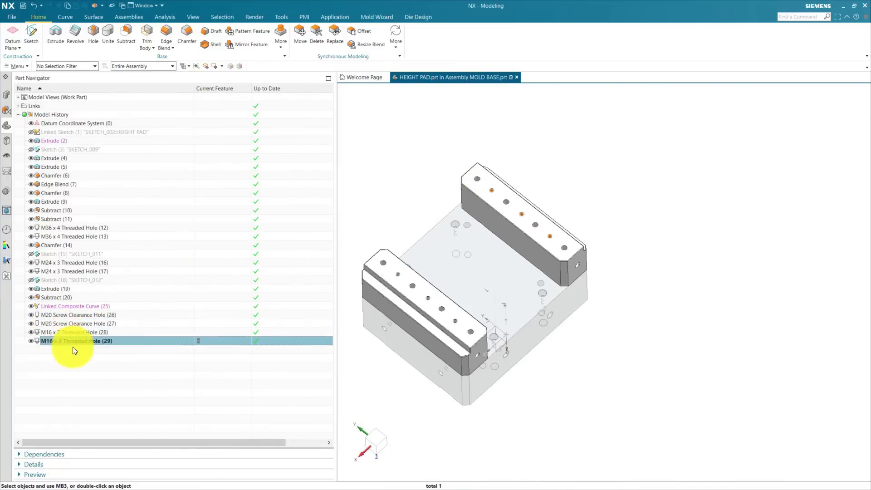
left_click(101, 382)
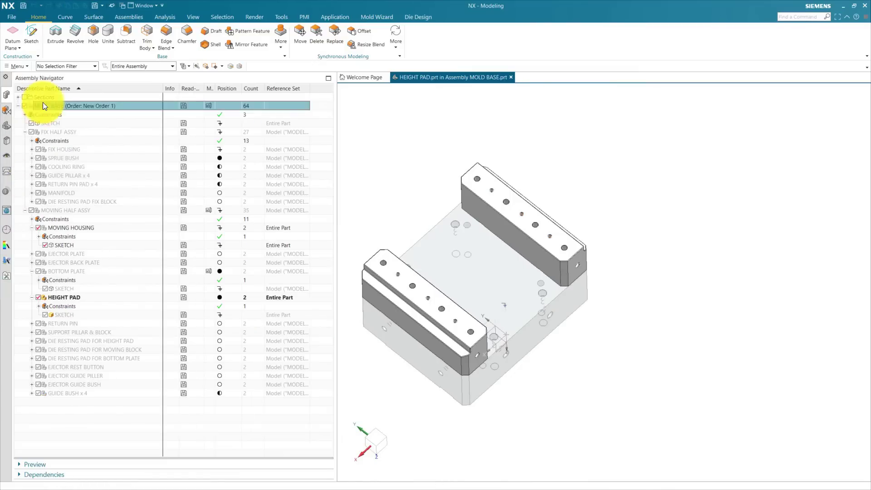
Step: Return to the MOLD BASE assembly as the work part and show the BOTTOM PLATE again
left_click(39, 271)
scroll(419, 283, "up", 3)
middle_click_drag(424, 276, 446, 310)
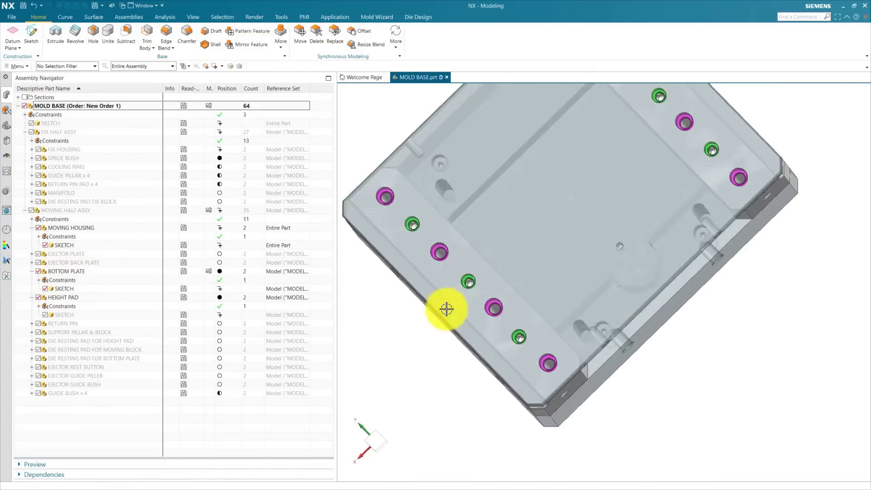
Step: Examine how the bottom plate's counterbored holes line up with the clearance and threaded holes in the height pads
scroll(407, 241, "up", 8)
scroll(424, 246, "down", 4)
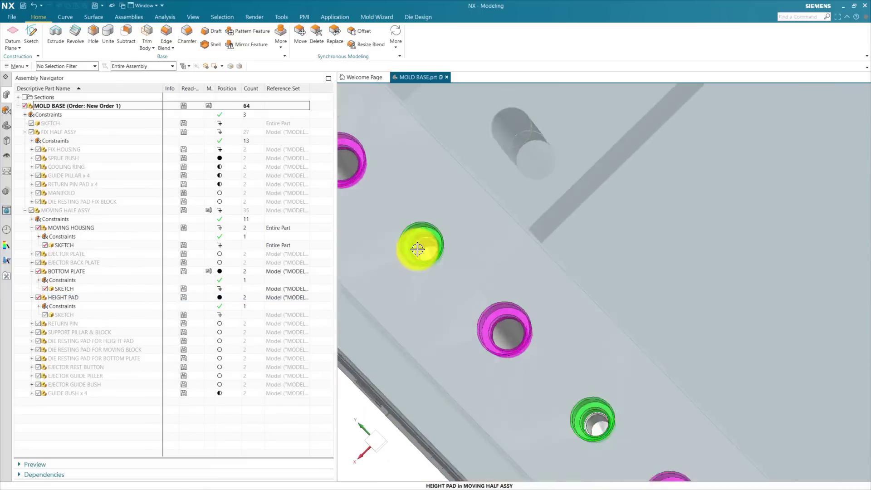
scroll(418, 249, "up", 2)
scroll(487, 258, "down", 4)
scroll(481, 273, "down", 5)
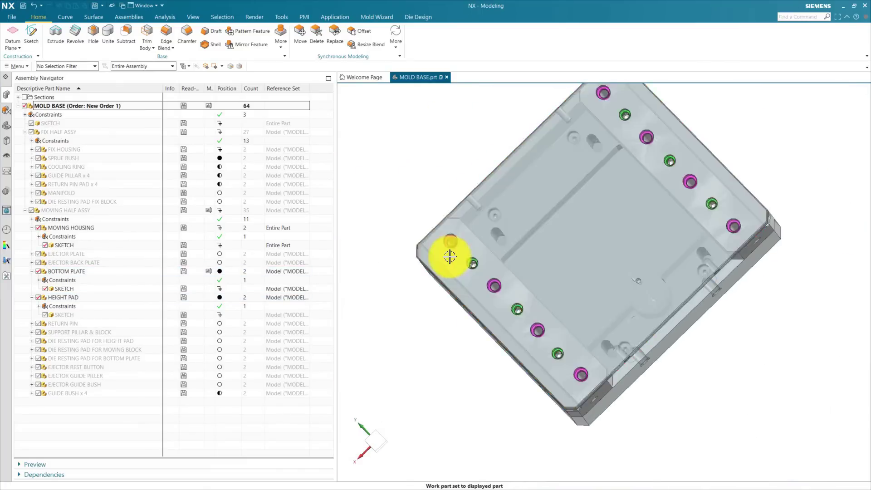
scroll(447, 263, "up", 5)
middle_click_drag(449, 259, 485, 267)
scroll(484, 266, "up", 3)
scroll(485, 267, "down", 5)
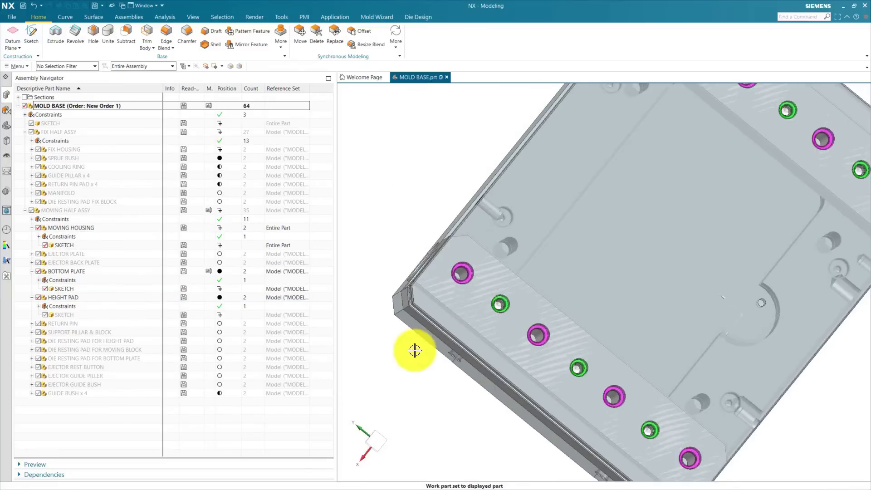
middle_click_drag(414, 350, 461, 274)
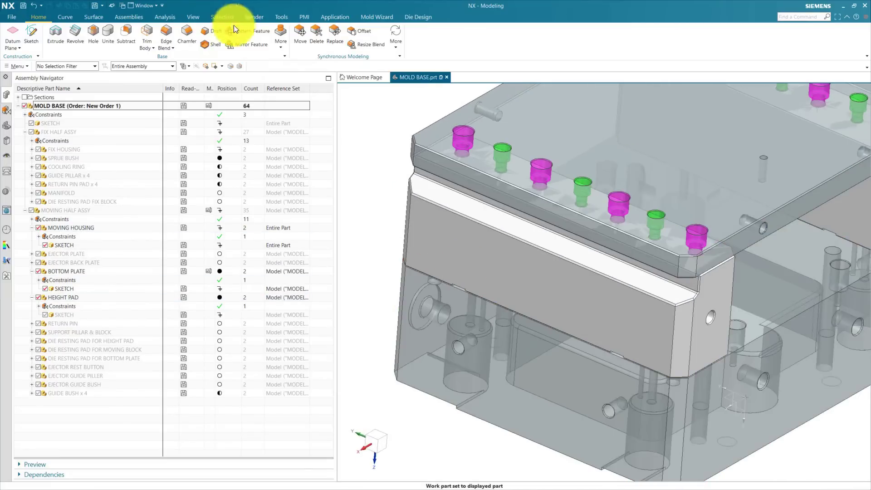
Step: Make the MOVING HOUSING the work part and hide its solid body to expose the pads' undersides
double_click(462, 314)
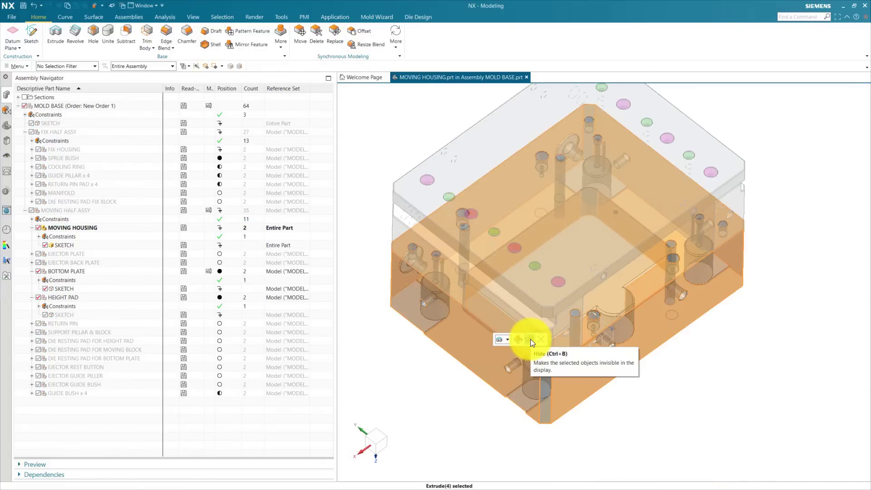
left_click(530, 339)
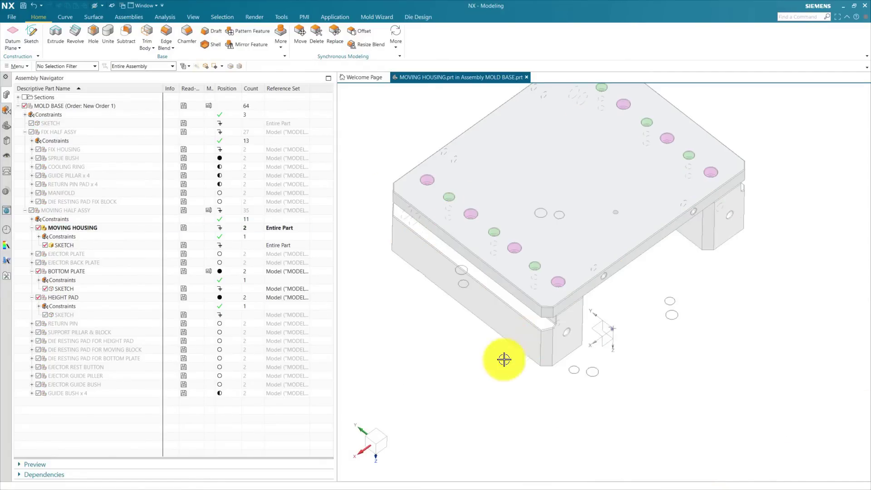
middle_click_drag(469, 416, 482, 317)
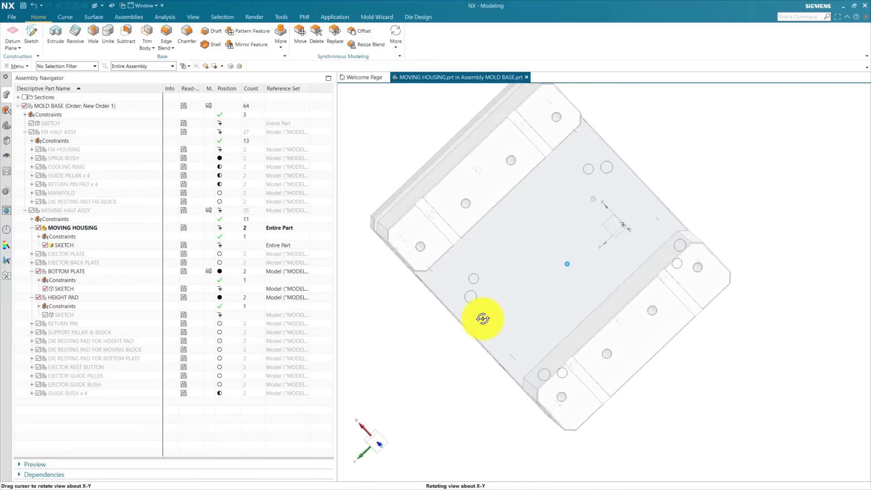
Step: Start a WAVE composite curve link in the moving housing and pick the four clearance hole edges on one height pad
scroll(436, 252, "up", 5)
scroll(431, 249, "down", 8)
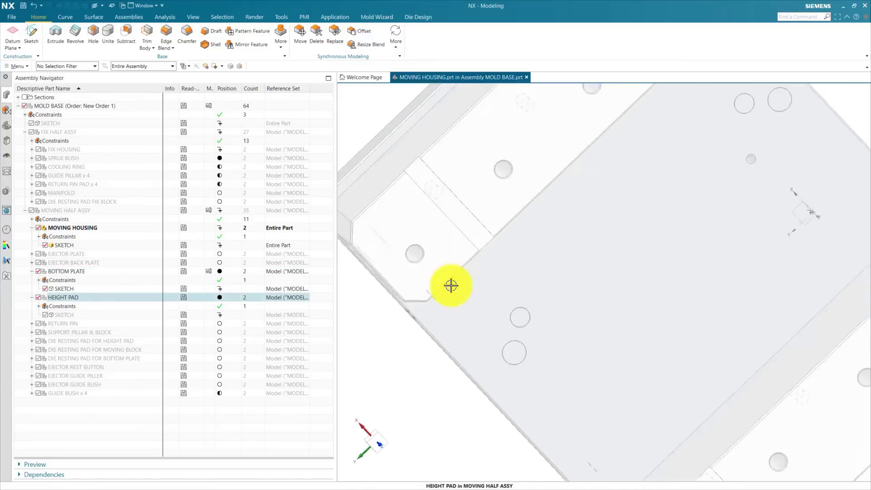
left_click(136, 17)
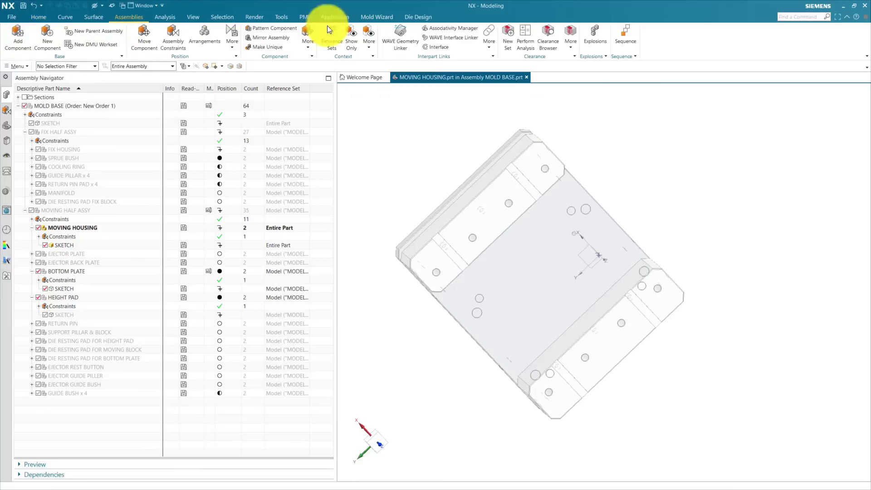
left_click(405, 42)
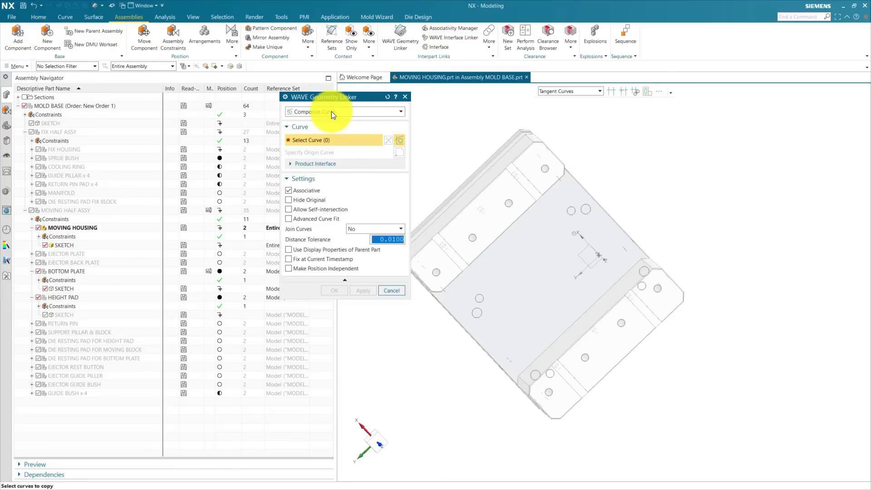
scroll(451, 290, "up", 5)
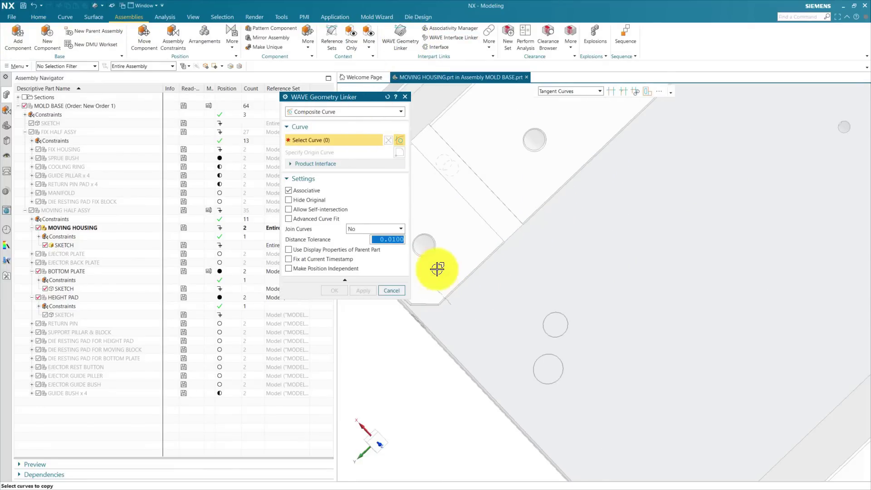
left_click(437, 241)
scroll(463, 278, "down", 4)
scroll(521, 250, "up", 4)
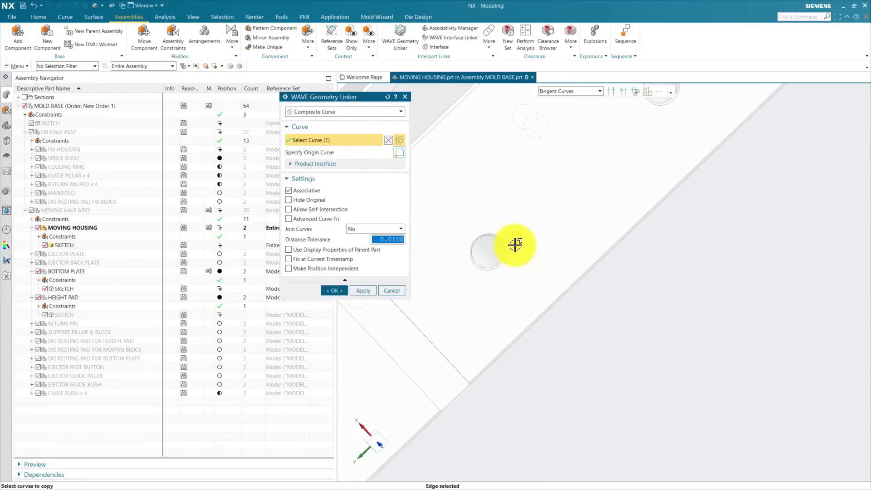
left_click(501, 248)
scroll(503, 247, "down", 4)
scroll(554, 215, "up", 4)
left_click(571, 207)
scroll(572, 206, "down", 5)
left_click(566, 218)
Step: Add the four clearance hole edges of the opposite height pad and create the linked composite curve
scroll(558, 210, "down", 4)
scroll(522, 345, "up", 5)
left_click(485, 316)
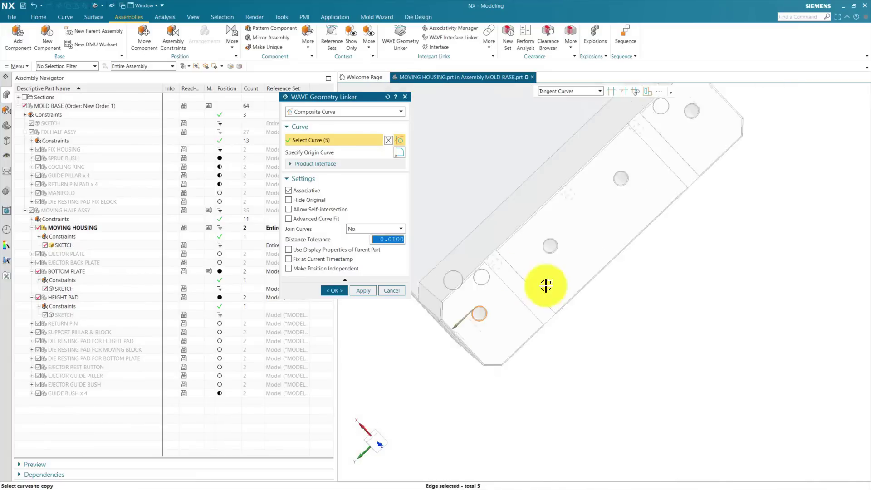
left_click(553, 238)
scroll(621, 186, "up", 3)
left_click(637, 174)
scroll(628, 182, "down", 3)
scroll(554, 222, "up", 5)
left_click(594, 249)
left_click(336, 291)
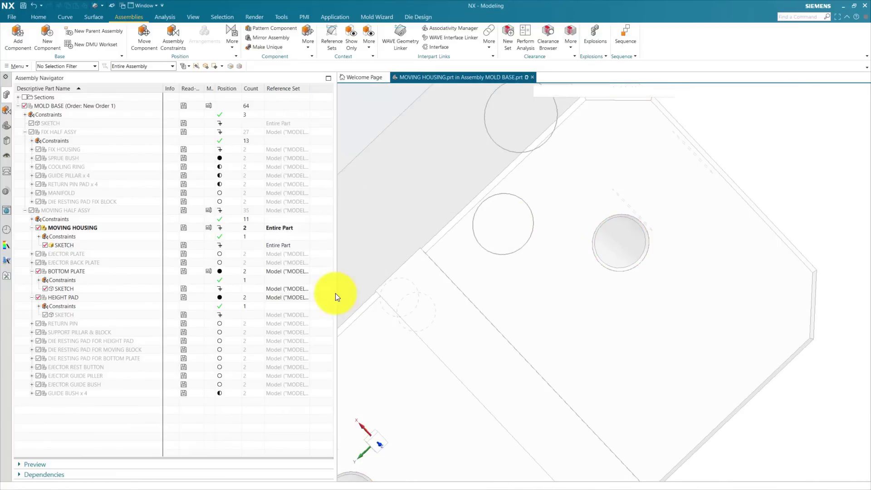
Step: Show the MOVING HOUSING's solid body again from its model history
scroll(575, 270, "down", 8)
left_click(14, 132)
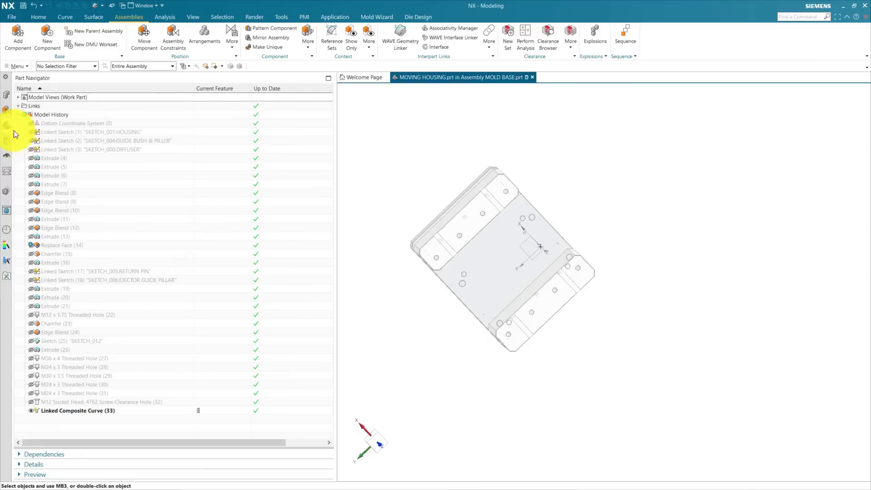
left_click(30, 157)
middle_click_drag(569, 270, 527, 295)
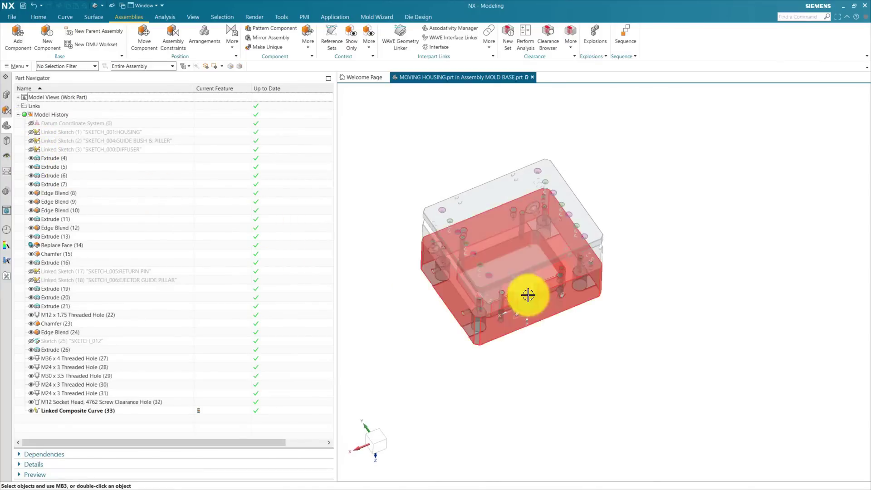
Step: Hide the BOTTOM PLATE and HEIGHT PAD so the moving housing stands alone, and fit it to the view
left_click(8, 99)
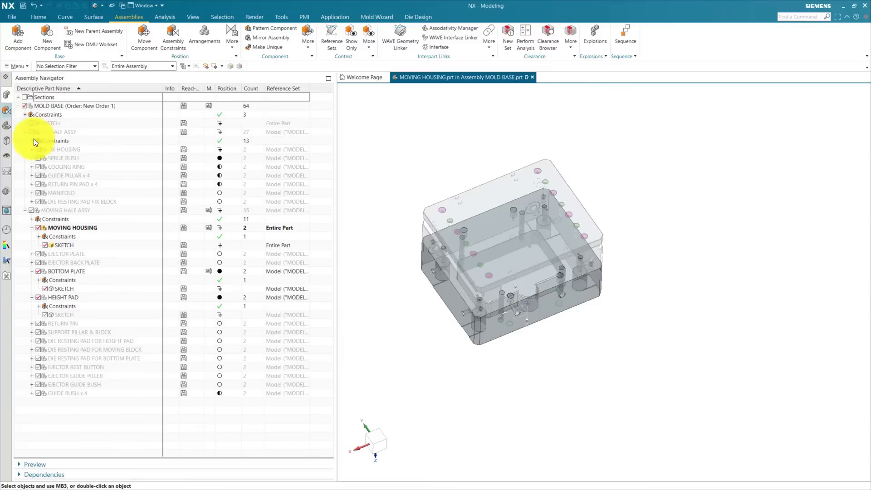
left_click(39, 271)
left_click(38, 297)
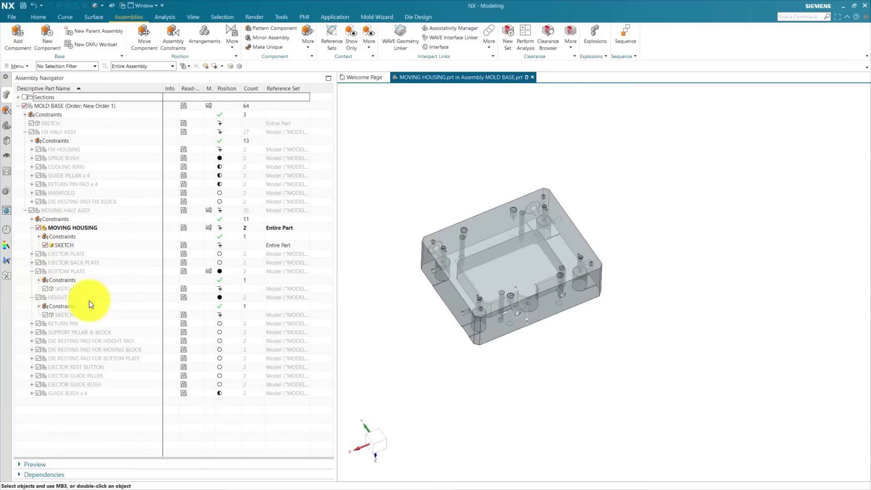
key("ctrl+f")
left_click(433, 210)
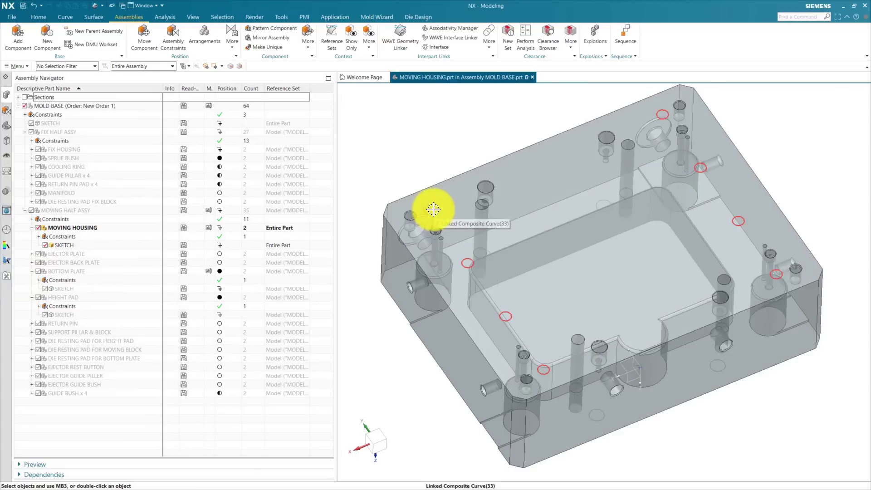
Step: Start a threaded hole on a corner circle of the linked composite curve and set its size to M20 x 2.5
left_click(8, 130)
key("Escape")
middle_click_drag(424, 324, 439, 312)
scroll(434, 210, "up", 3)
left_click(38, 16)
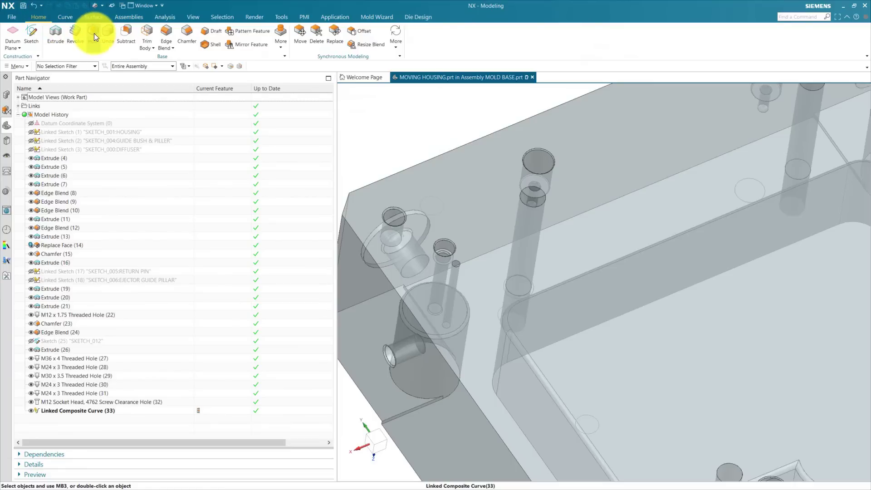
left_click(95, 36)
left_click(472, 183)
scroll(502, 175, "down", 3)
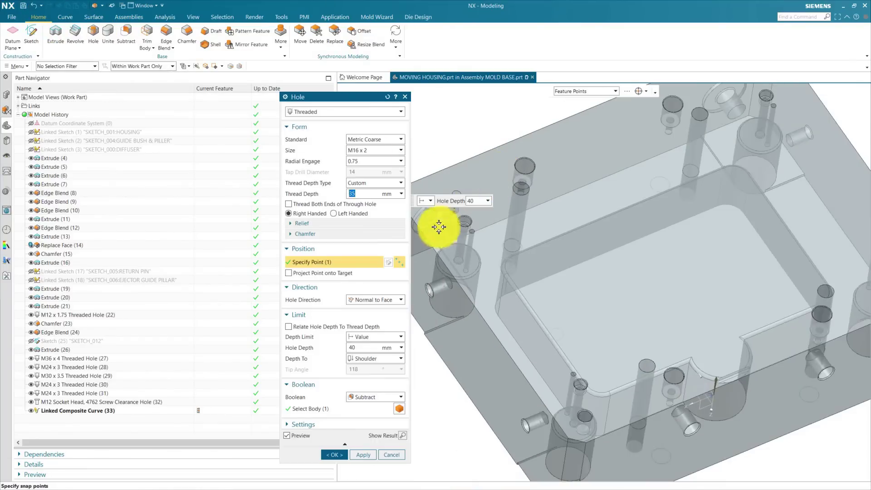
left_click(368, 150)
left_click(367, 175)
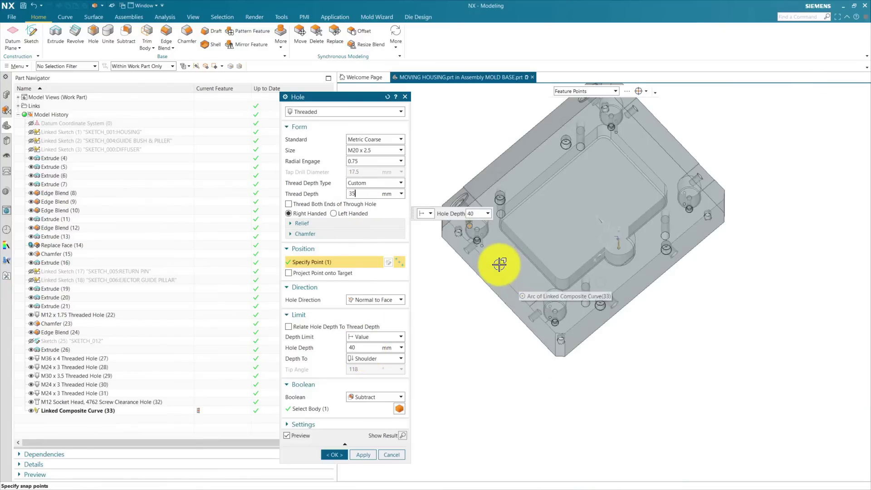
Step: Place three more M20 x 2.5 hole points on the remaining linked circles along the same side of the housing
left_click(520, 287)
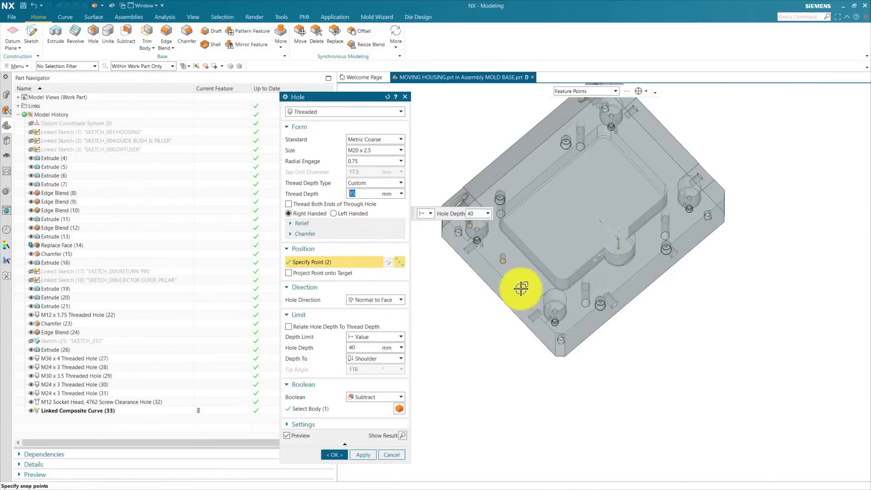
scroll(540, 304, "up", 4)
middle_click_drag(509, 297, 562, 232)
left_click(562, 232)
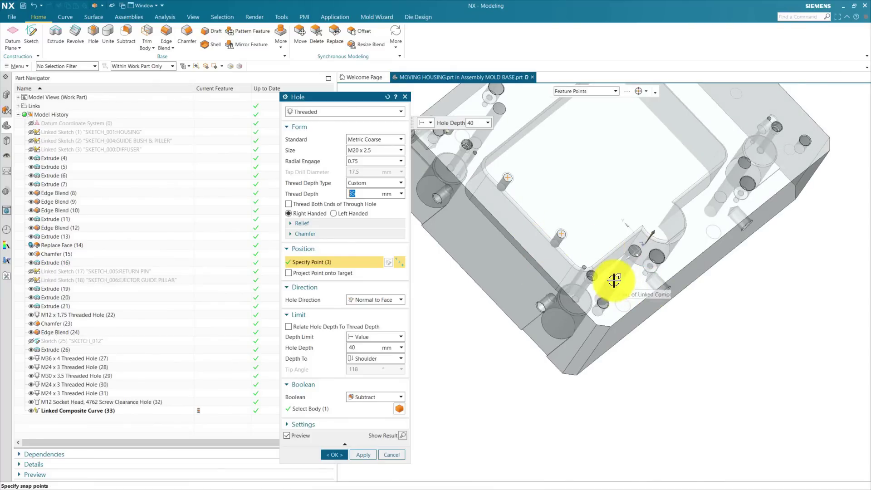
mouse_move(560, 278)
middle_mouse_down()
mouse_move(558, 268)
mouse_move(560, 287)
middle_mouse_up()
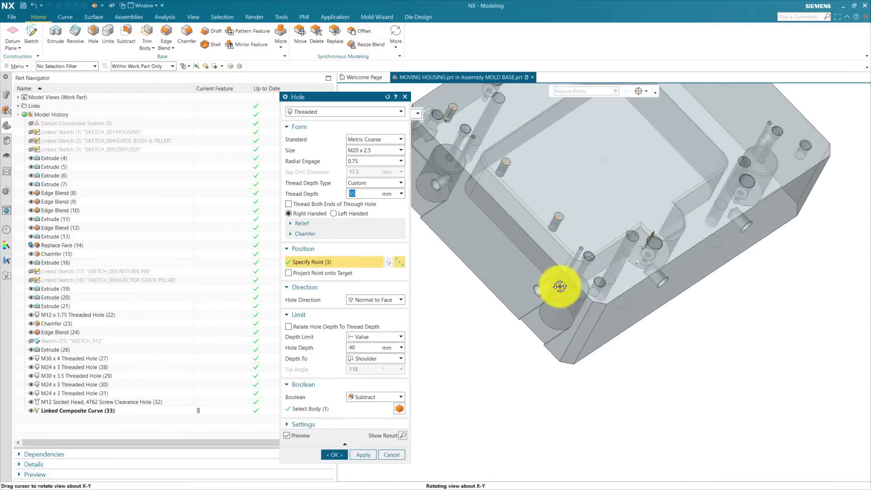
left_click(606, 268)
Step: Place four more M20 x 2.5 hole points on the linked circles along the opposite side of the housing
scroll(536, 403, "down", 3)
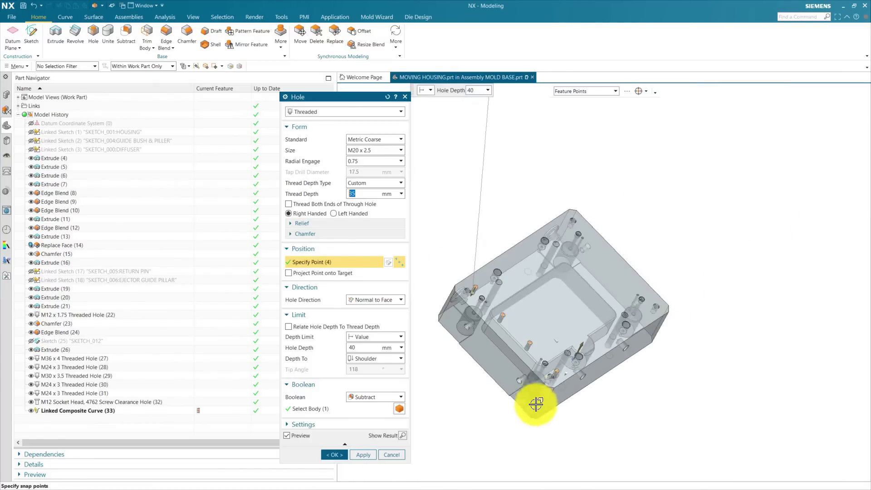
scroll(589, 230, "up", 8)
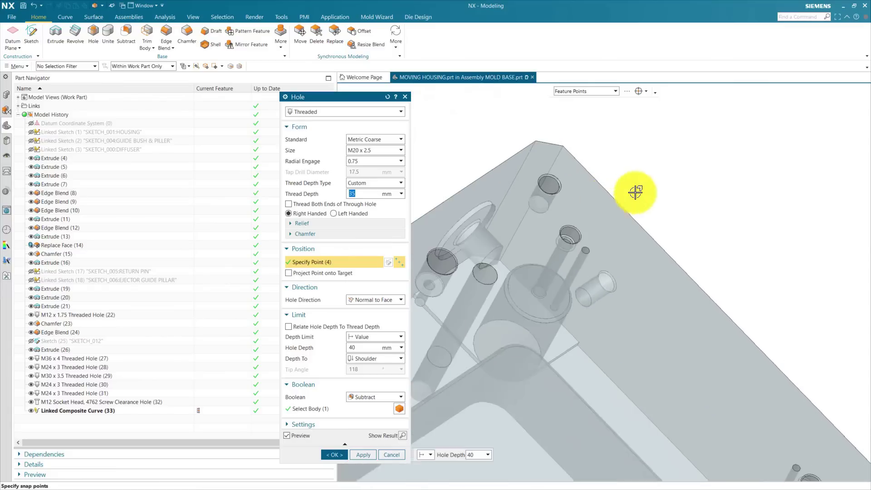
scroll(662, 204, "down", 5)
mouse_move(688, 218)
middle_mouse_down()
mouse_move(671, 241)
mouse_move(676, 255)
mouse_move(683, 232)
middle_mouse_up()
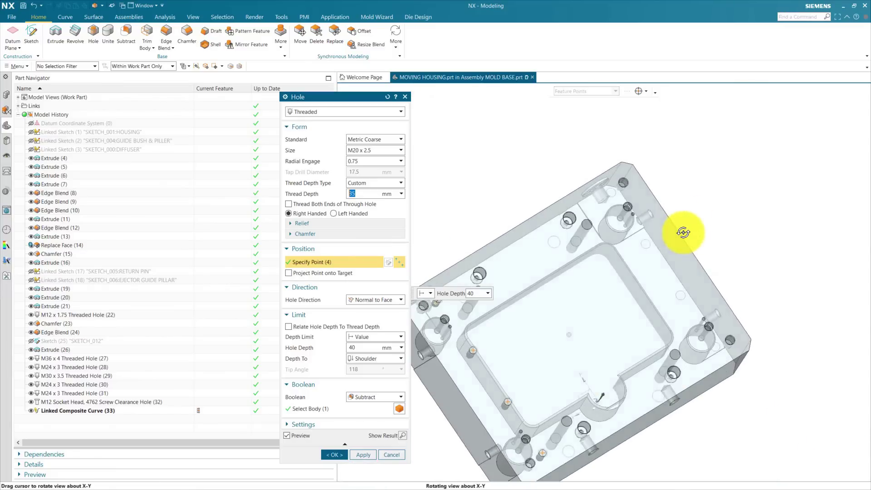
left_click(651, 245)
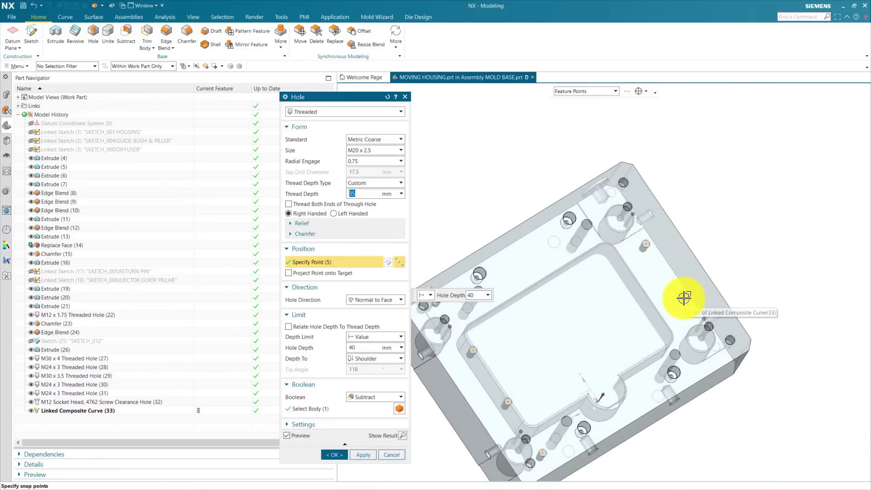
left_click(684, 298)
scroll(735, 336, "up", 3)
left_click(715, 394)
scroll(673, 395, "up", 1)
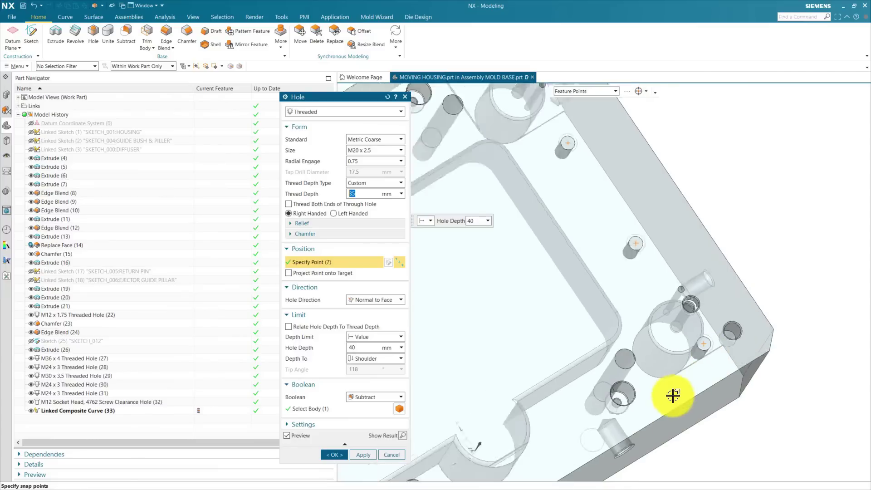
scroll(614, 217, "down", 3)
scroll(546, 216, "up", 4)
left_click(543, 211)
Step: Create the eight M20 x 2.5 threaded holes, 40 mm deep with 35 mm thread depth, and save the part
scroll(682, 217, "down", 2)
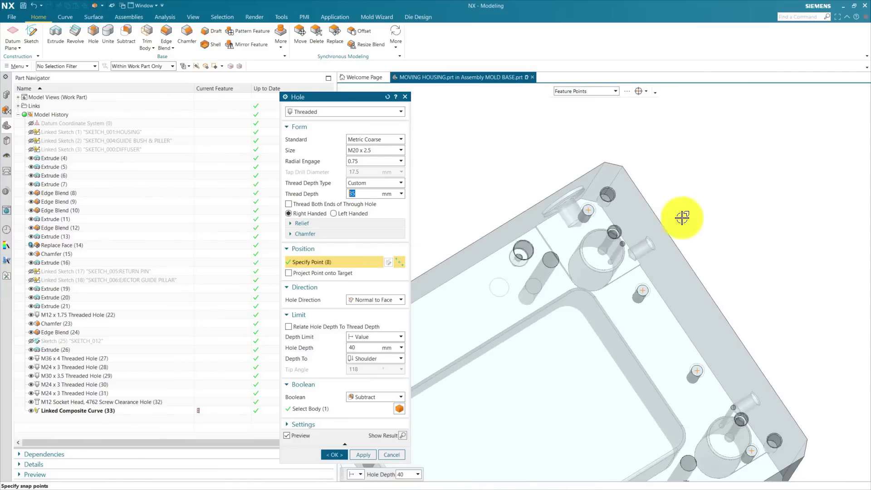
middle_click_drag(727, 219, 702, 229)
scroll(635, 245, "down", 4)
left_click(340, 455)
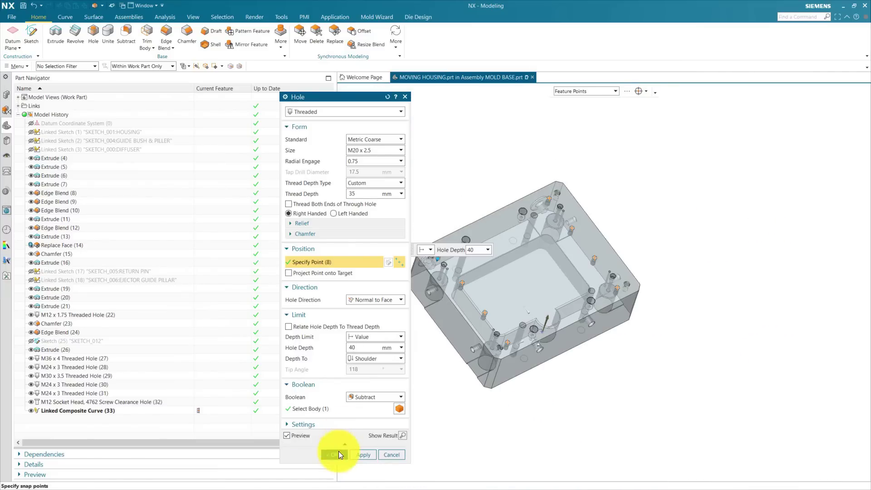
left_click(24, 6)
Step: Return to the MOLD BASE assembly as the work part and inspect the moving housing's threaded holes
left_click(7, 95)
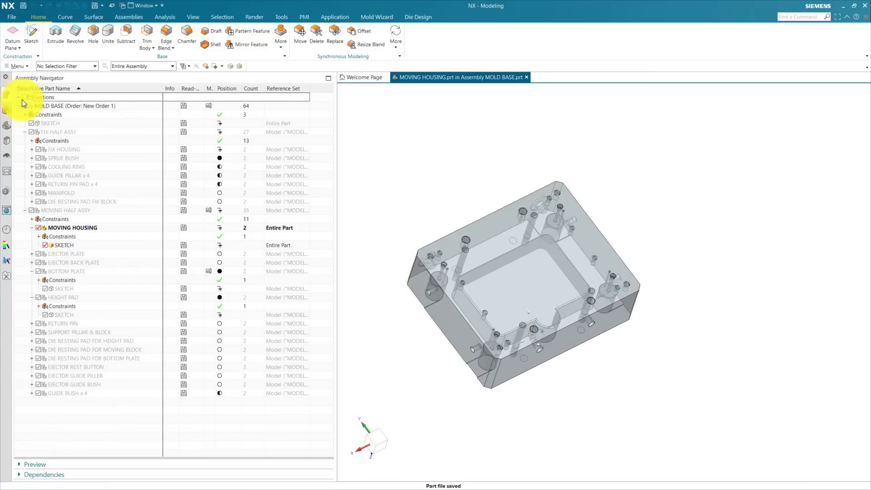
double_click(58, 107)
scroll(423, 336, "up", 3)
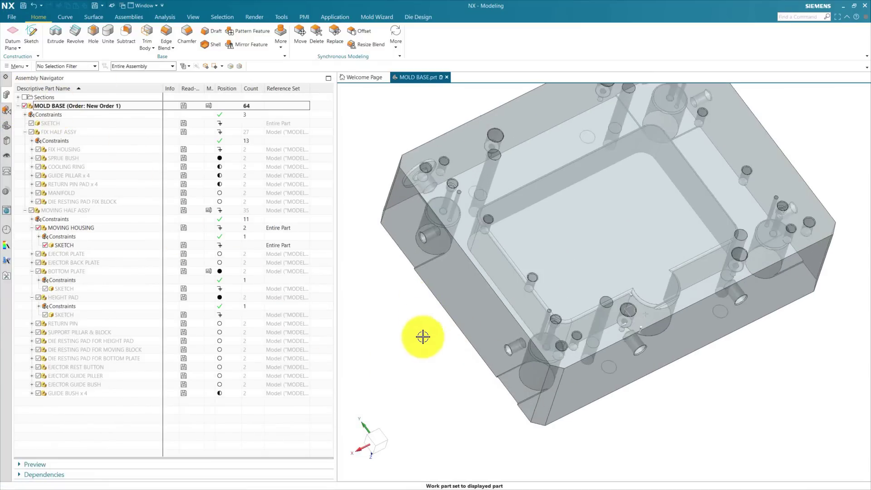
scroll(423, 336, "down", 3)
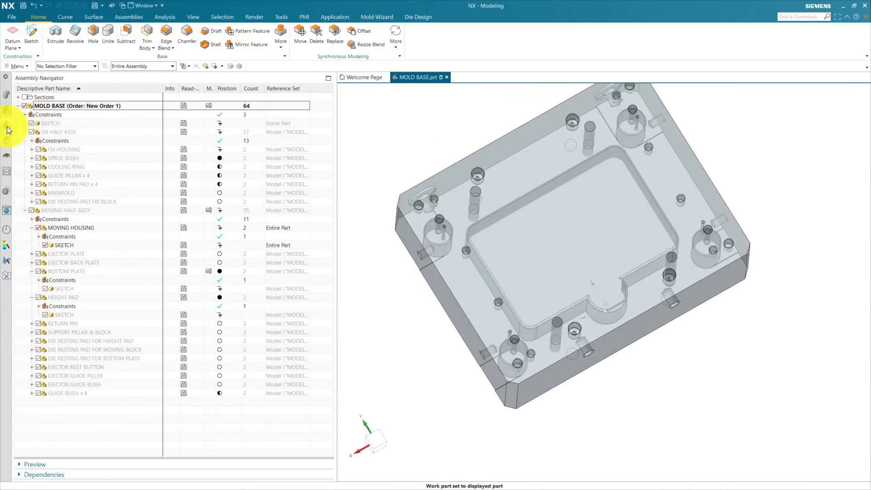
left_click(7, 128)
left_click(7, 94)
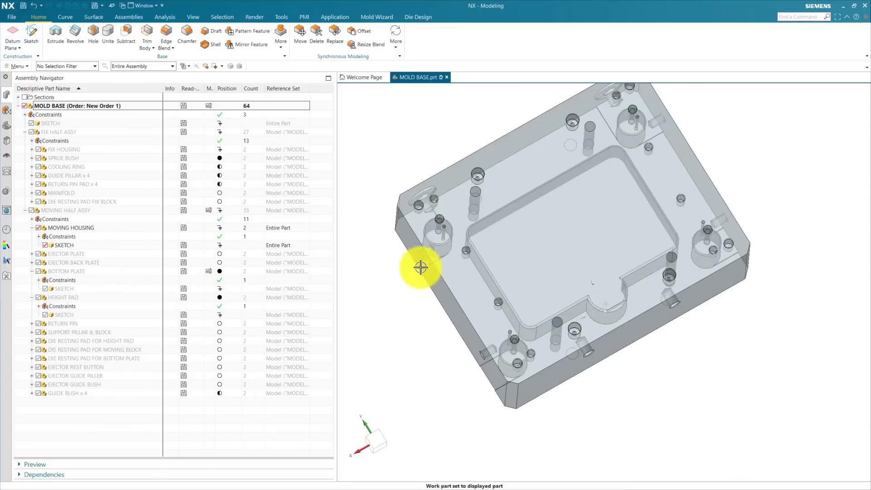
Step: Make the MOVING HOUSING the work part and assign a blue face color to its M20 x 2.5 threaded hole feature
double_click(466, 294)
left_click(8, 127)
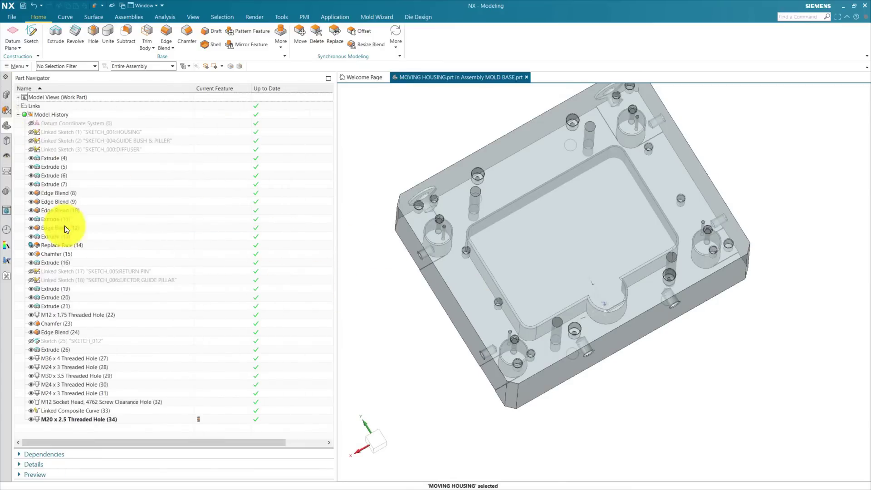
left_click(74, 418)
right_click(74, 418)
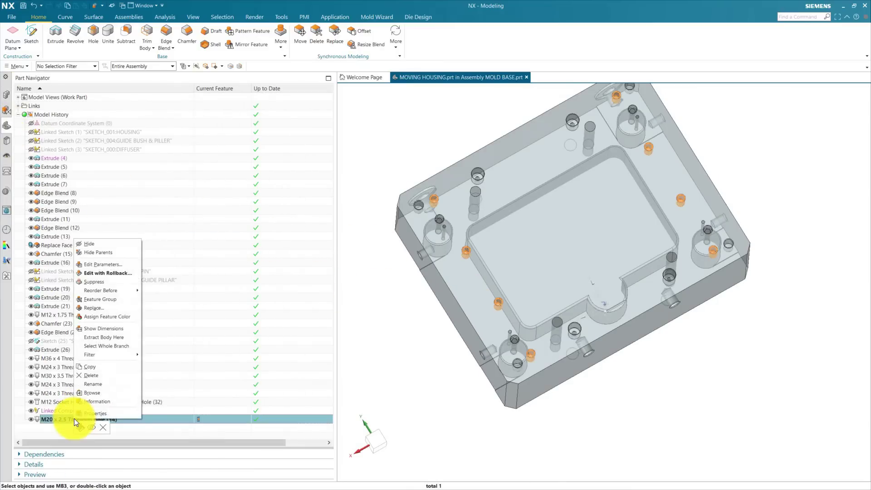
left_click(97, 316)
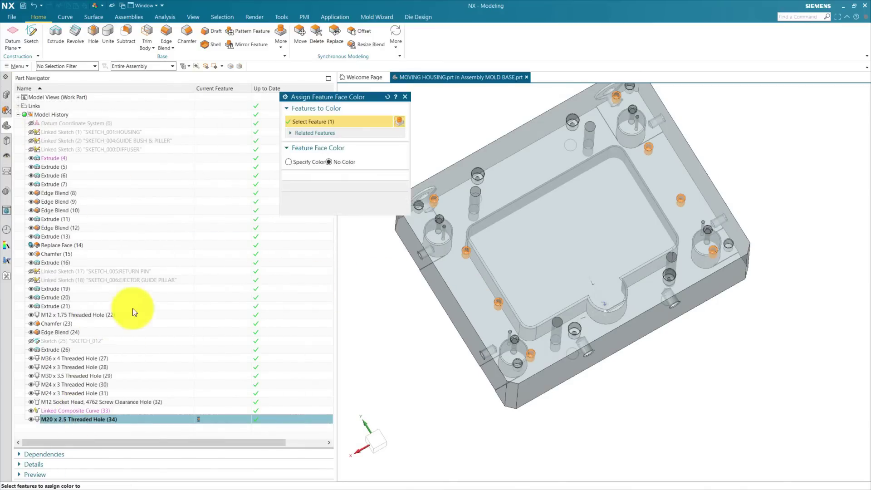
left_click(309, 162)
left_click(391, 174)
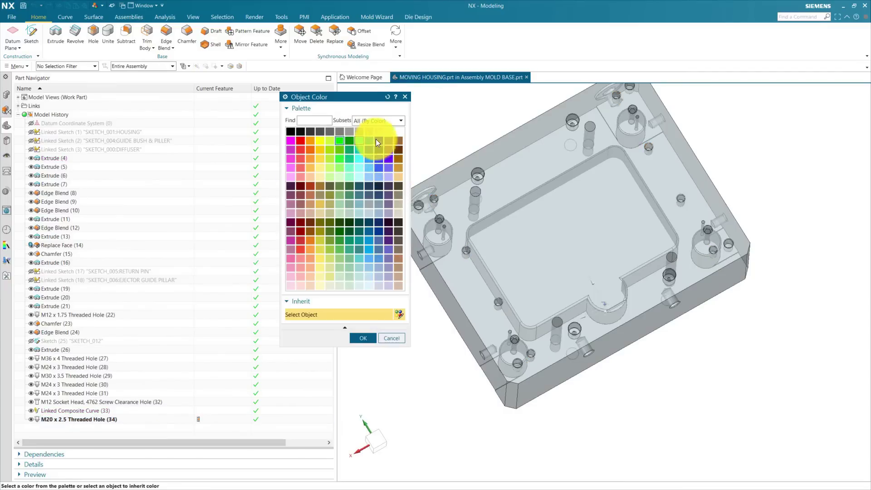
left_click(367, 338)
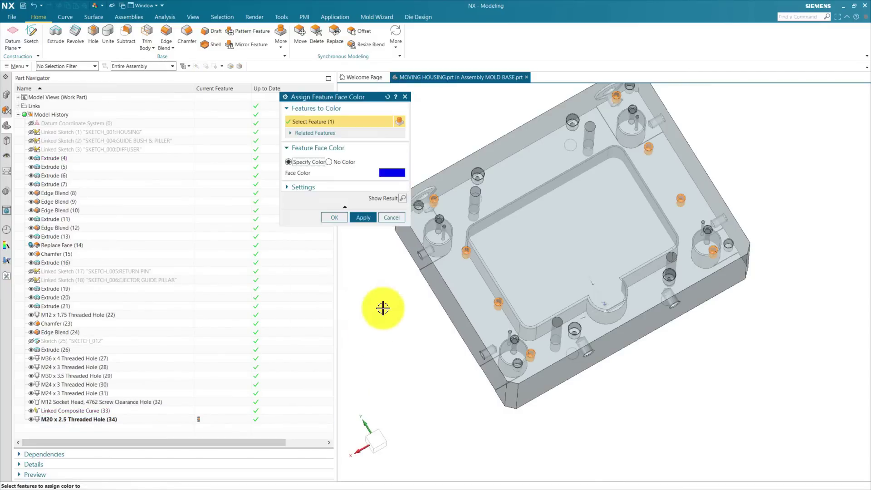
left_click(363, 217)
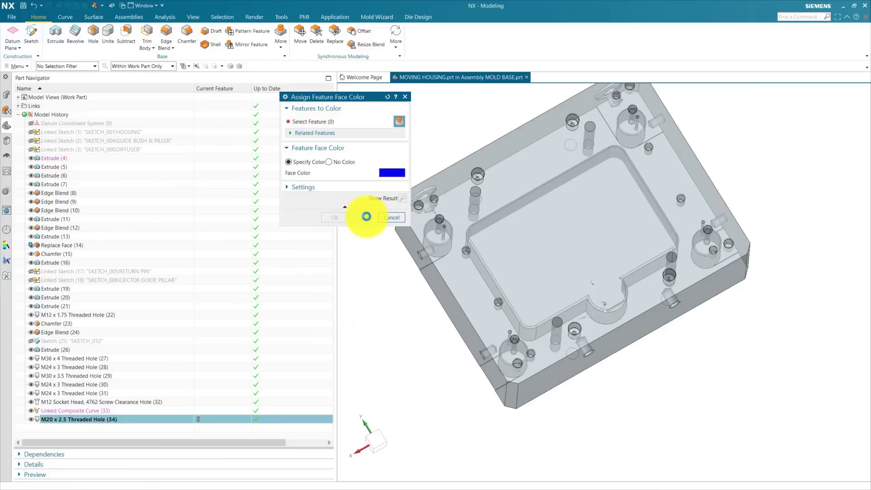
Step: Close the face color assignment and check the position of the M20 x 2.5 threaded holes in the moving housing
left_click(393, 217)
left_click(90, 421)
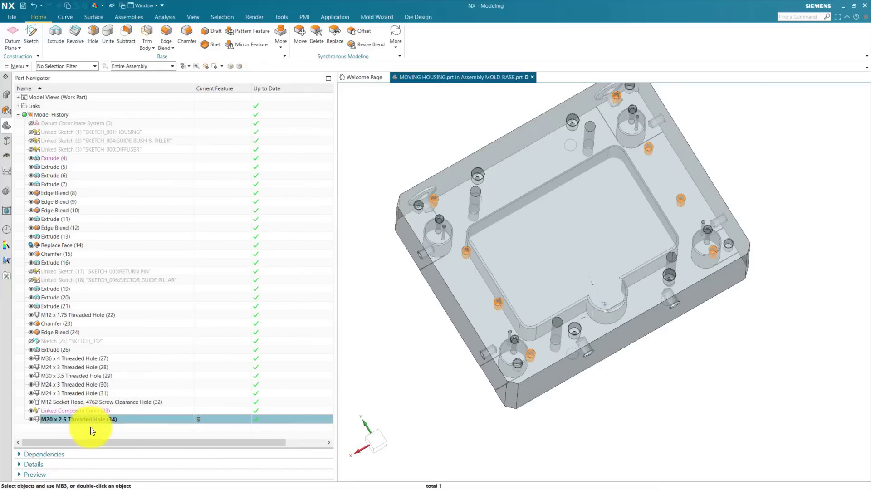
left_click(91, 428)
double_click(105, 417)
left_click(96, 425)
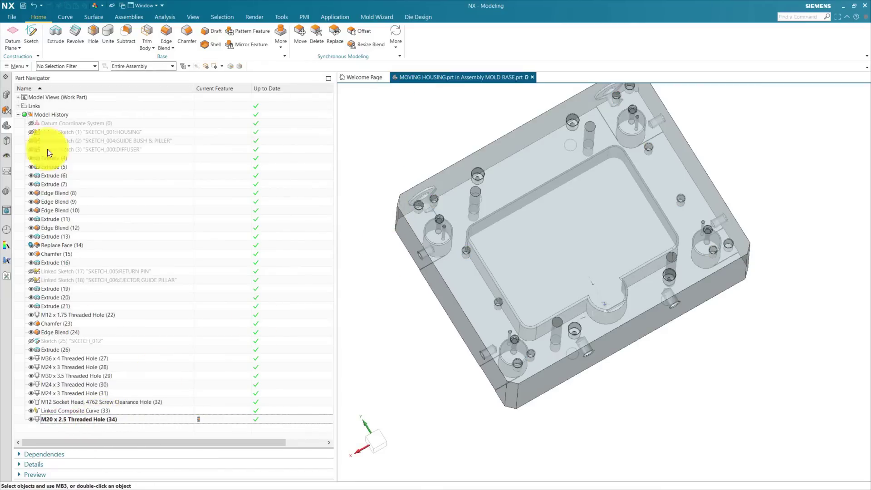
Step: Open the MOVING HOUSING in its own window and inspect the colored M20 x 2.5 threaded holes
left_click(7, 97)
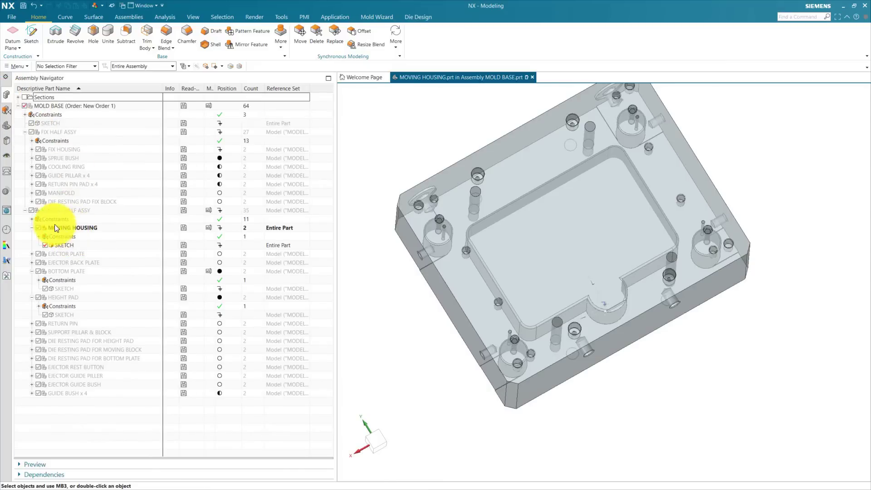
left_click(7, 127)
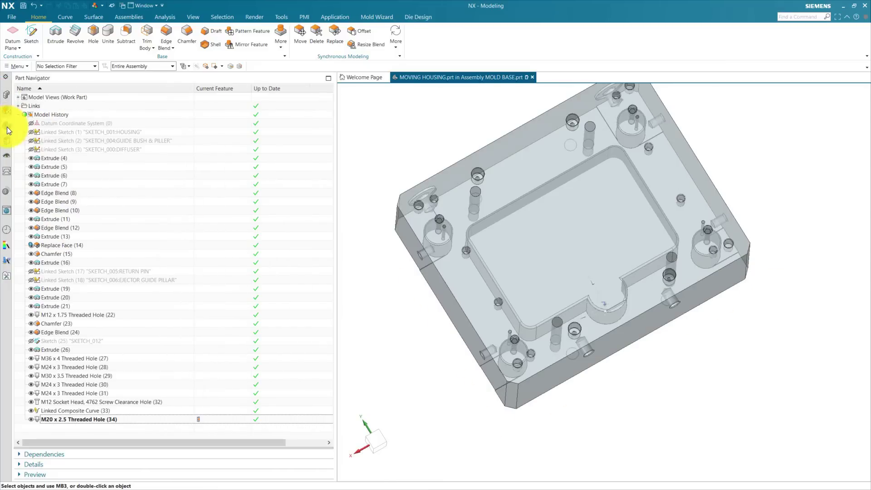
left_click(8, 94)
left_click(73, 230)
right_click(72, 230)
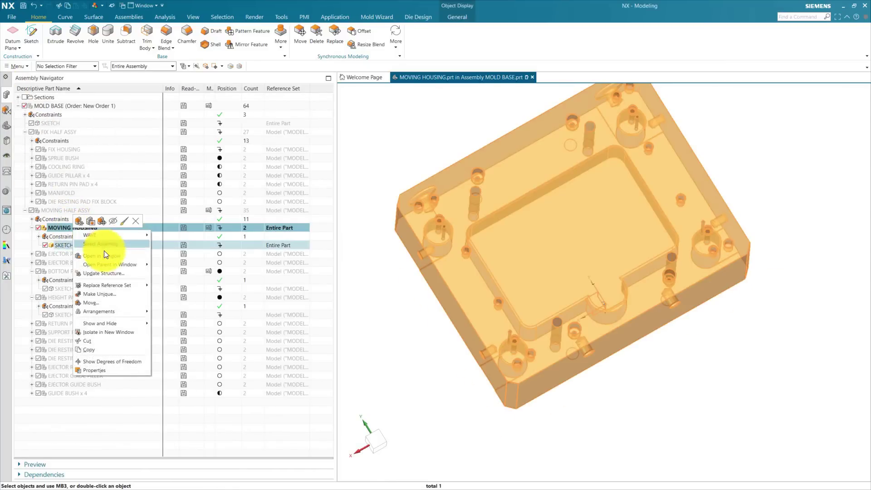
left_click(101, 255)
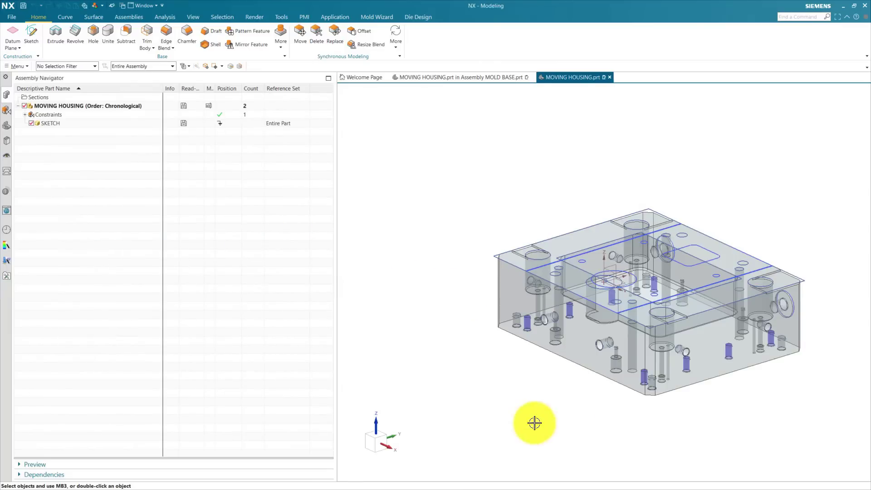
middle_click_drag(533, 420, 535, 254)
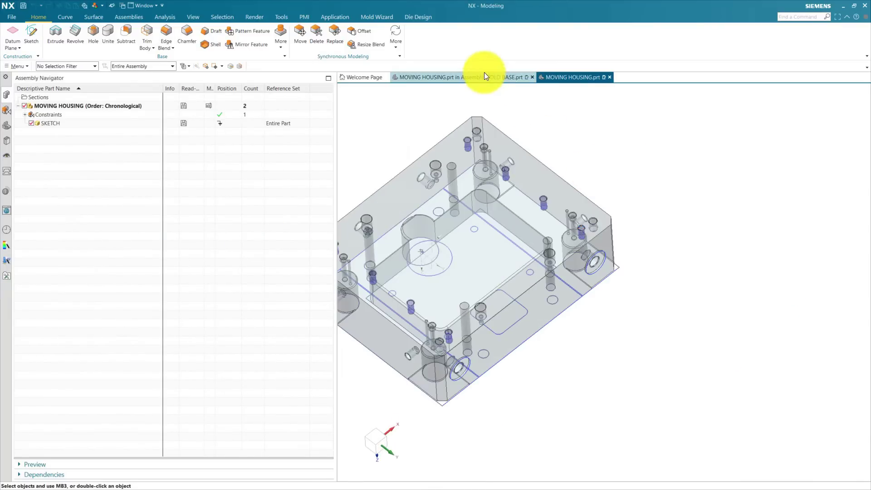
Step: Return to the MOLD BASE assembly as the work part and show the BOTTOM PLATE and HEIGHT PAD with the moving housing
left_click(484, 78)
double_click(50, 105)
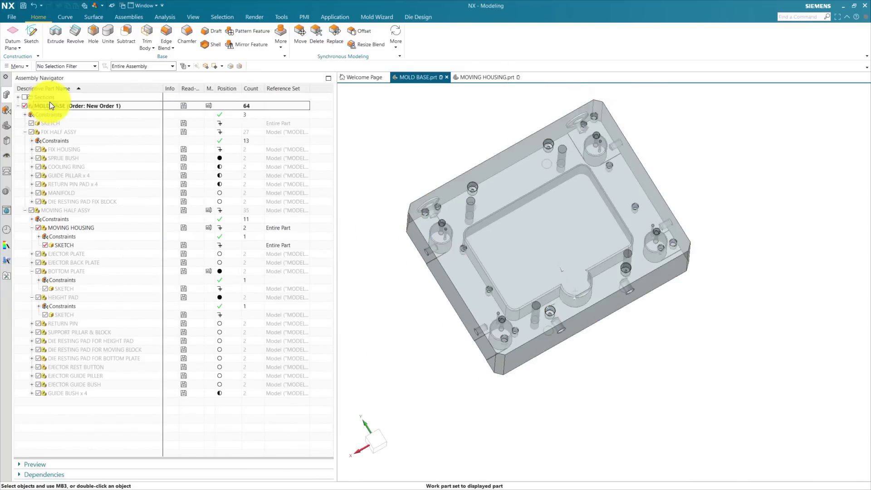
middle_click_drag(569, 386, 530, 359)
left_click(37, 271)
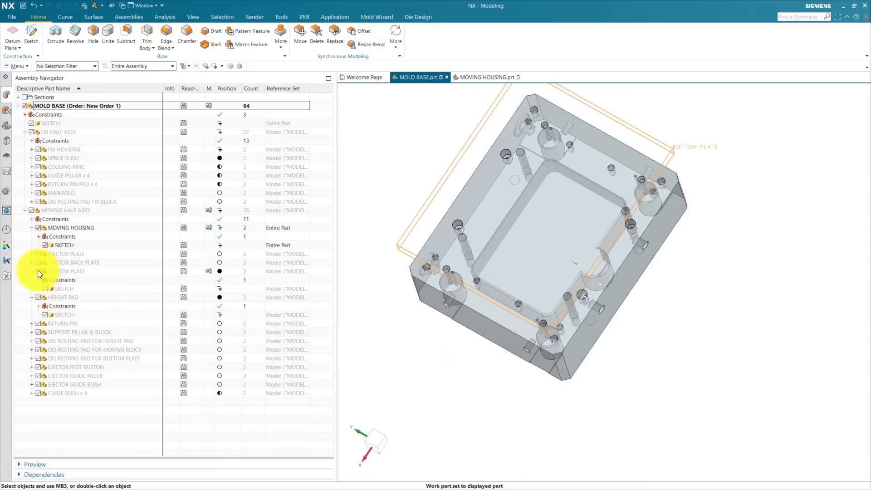
middle_click_drag(360, 367, 394, 337)
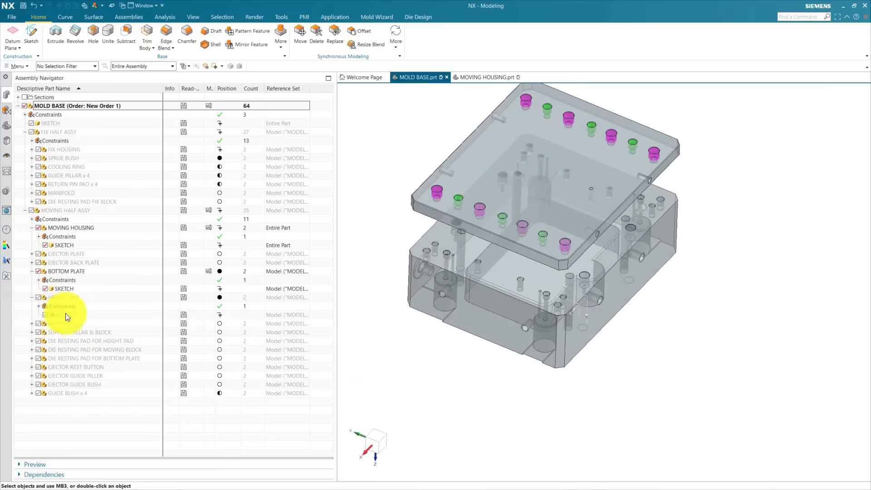
left_click(38, 298)
Step: Examine how the magenta and green bottom plate holes line up with the holes in the height pads and moving housing
scroll(474, 267, "down", 2)
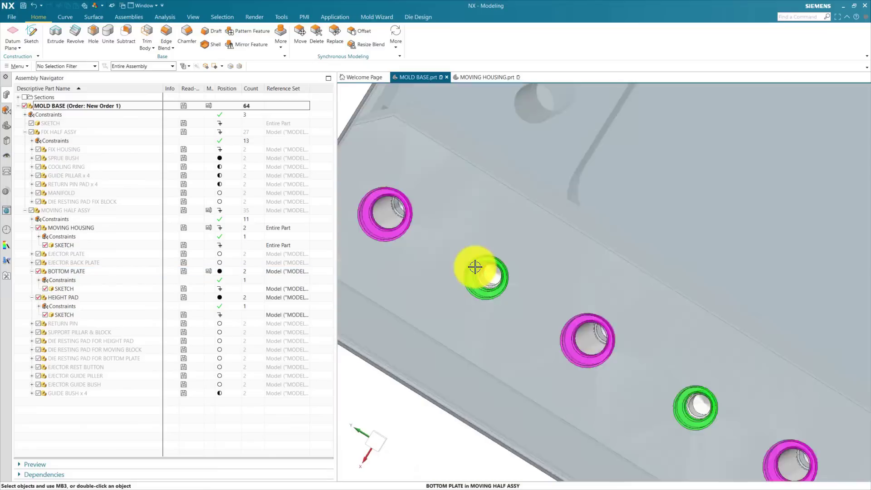
mouse_move(443, 272)
middle_mouse_down()
mouse_move(445, 258)
mouse_move(450, 268)
middle_mouse_up()
scroll(436, 259, "down", 5)
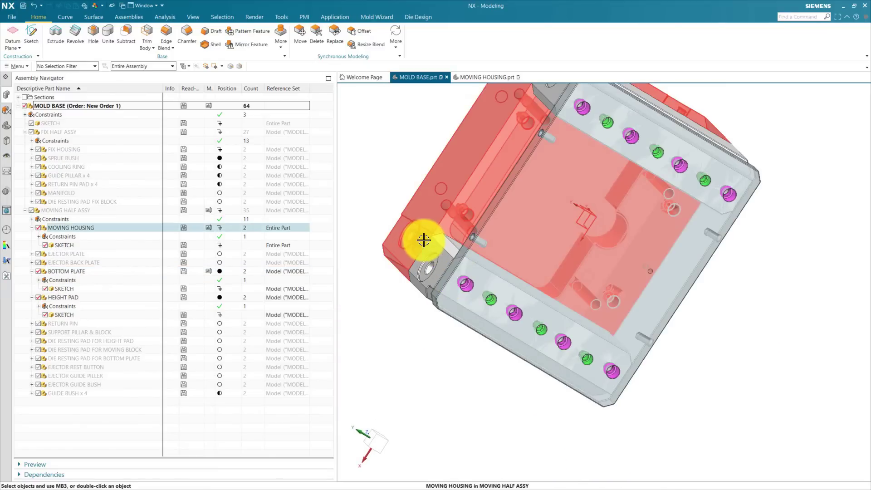
middle_click_drag(461, 307, 413, 310)
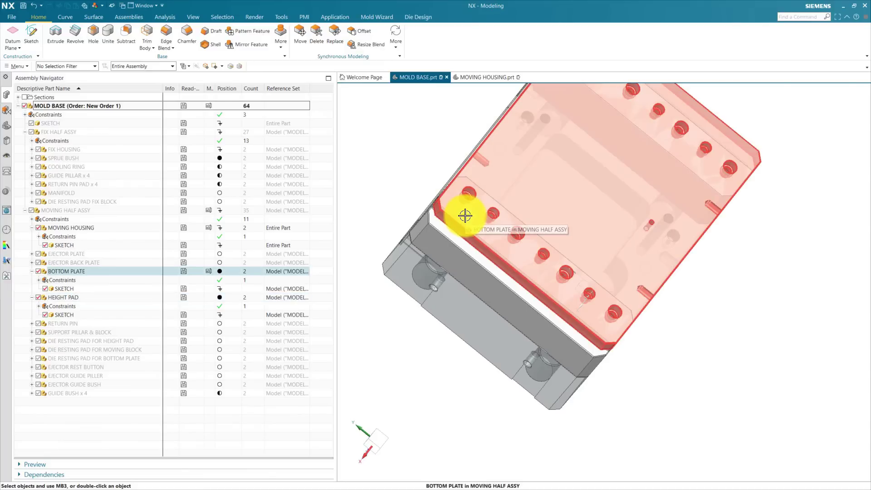
middle_click_drag(477, 208, 453, 254)
scroll(464, 205, "up", 5)
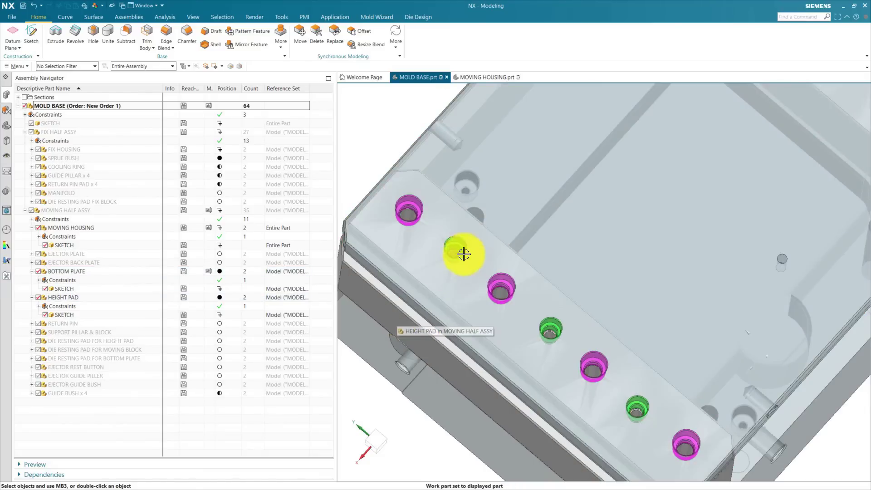
scroll(460, 249, "up", 4)
scroll(458, 245, "down", 4)
middle_click_drag(458, 245, 456, 255)
scroll(457, 256, "up", 3)
Step: Examine the assembled bottom plate, height pads and moving housing from the bottom plate side and from the housing side
scroll(558, 316, "down", 8)
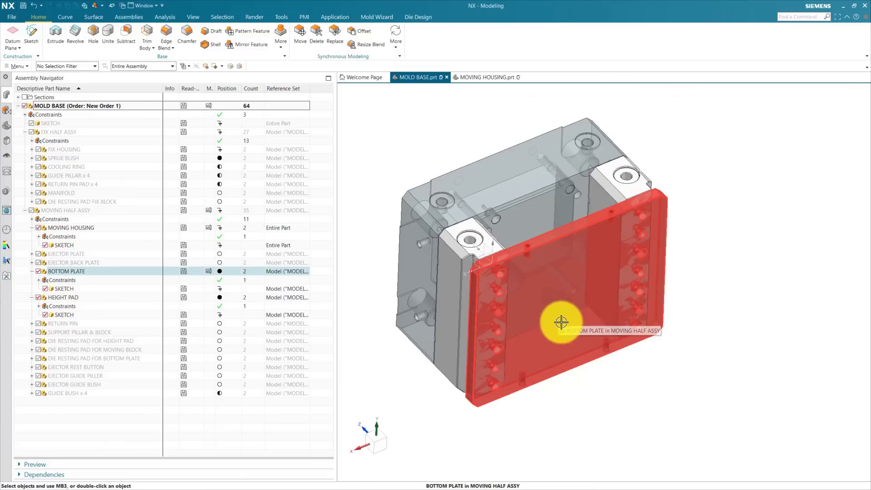
scroll(580, 396, "up", 2)
scroll(580, 395, "down", 1)
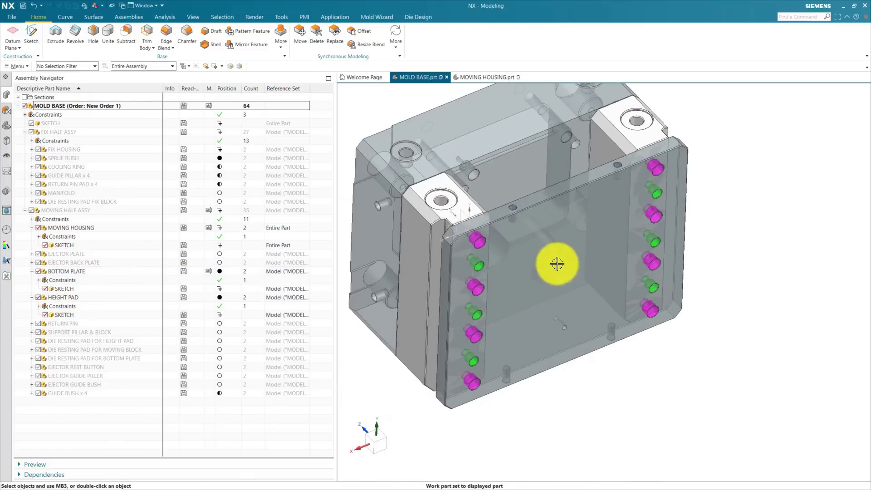
middle_click_drag(568, 253, 566, 362)
middle_click_drag(573, 368, 591, 389)
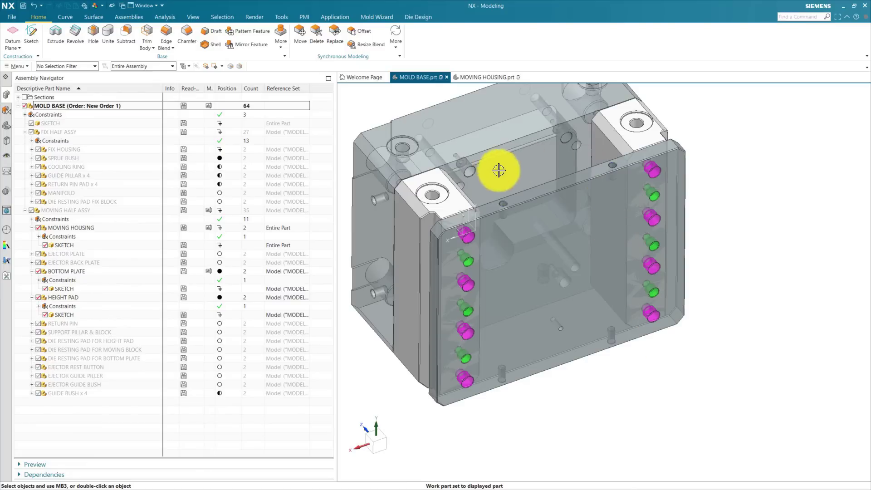
middle_click_drag(525, 301, 711, 399)
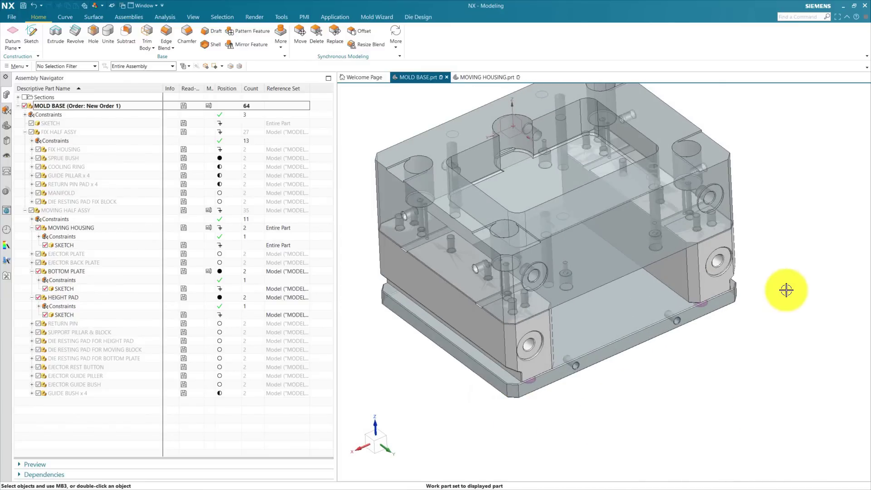
middle_click_drag(786, 289, 726, 292)
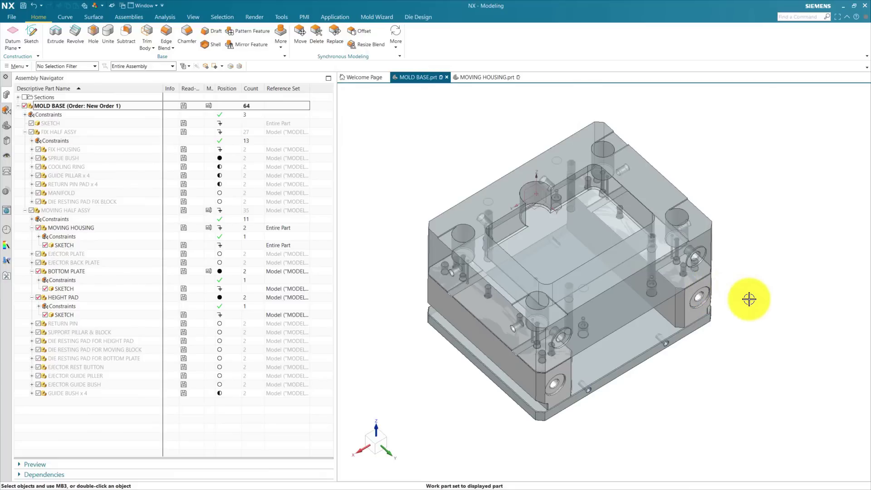